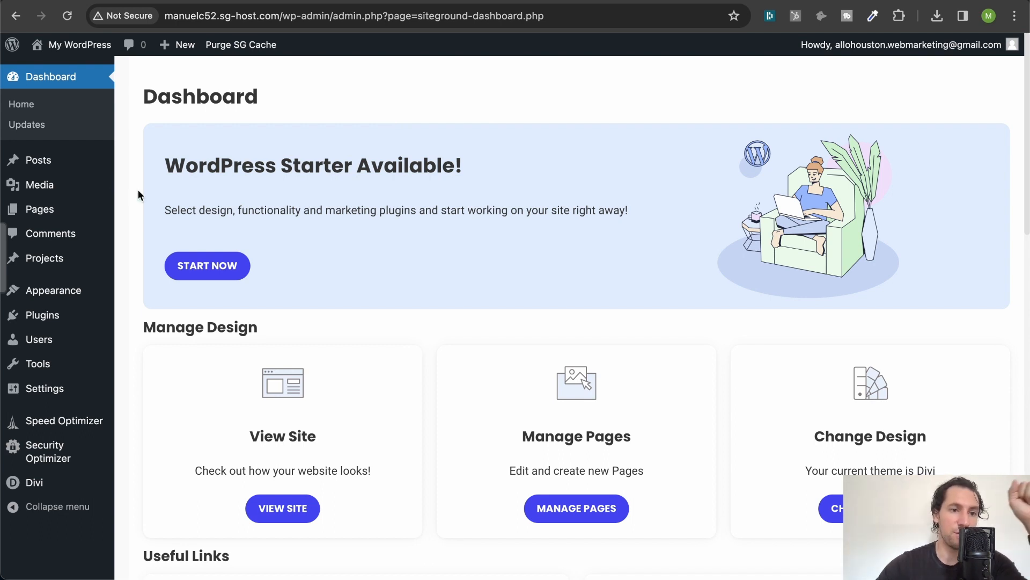
Create a new menu named Main Menu in the theme customizer and assign it to the Primary Menu location.
{"action": "mouse_move", "coordinate": [86, 194]}
{"action": "mouse_move", "coordinate": [67, 295]}
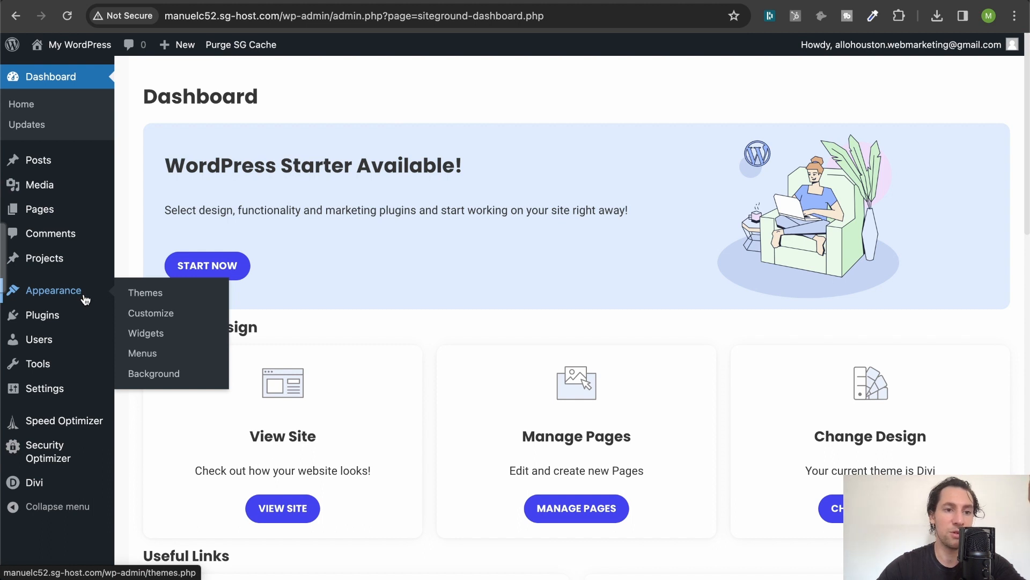
{"action": "left_click", "coordinate": [156, 314]}
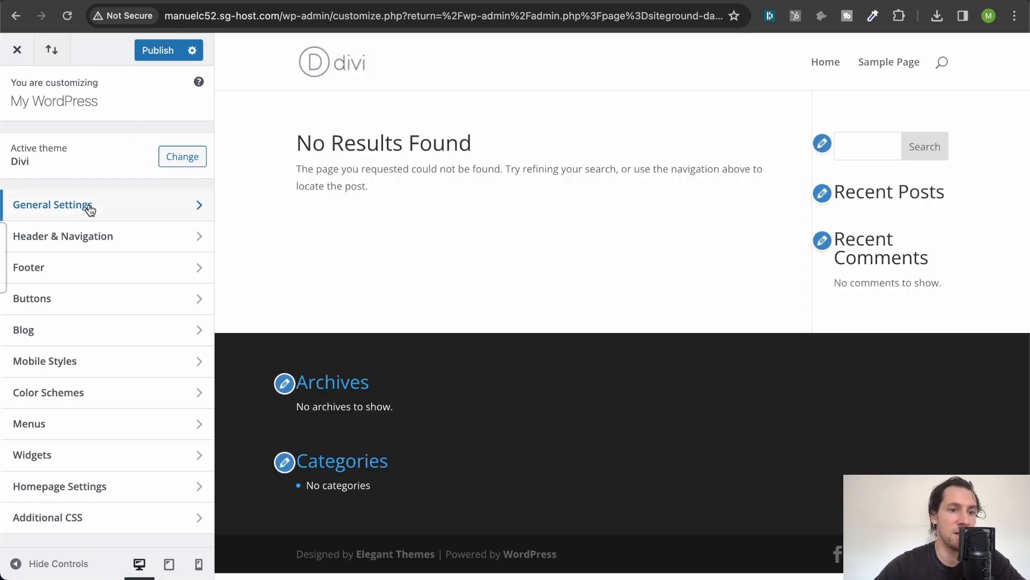
{"action": "left_click", "coordinate": [114, 427]}
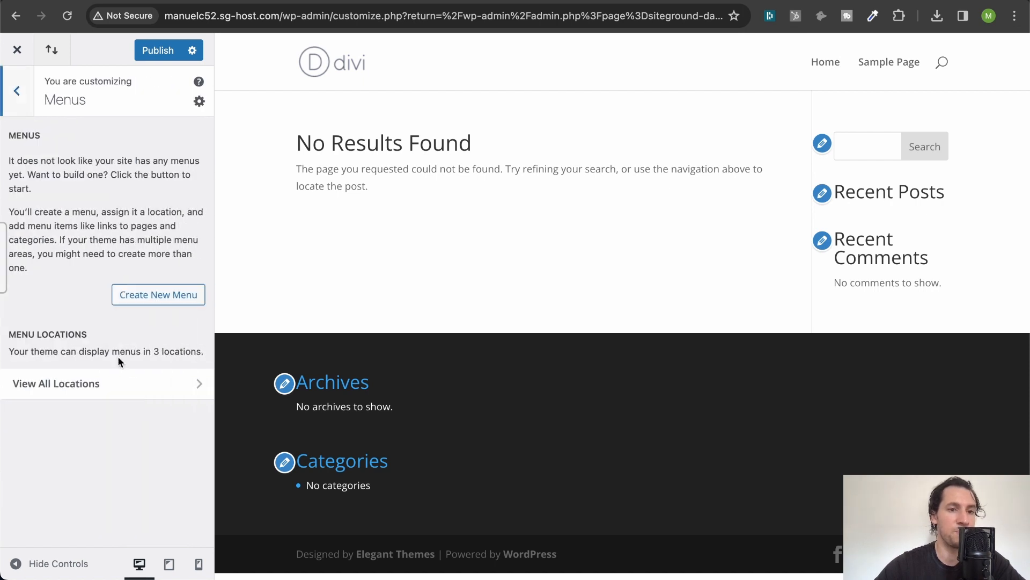
{"action": "left_click", "coordinate": [165, 294]}
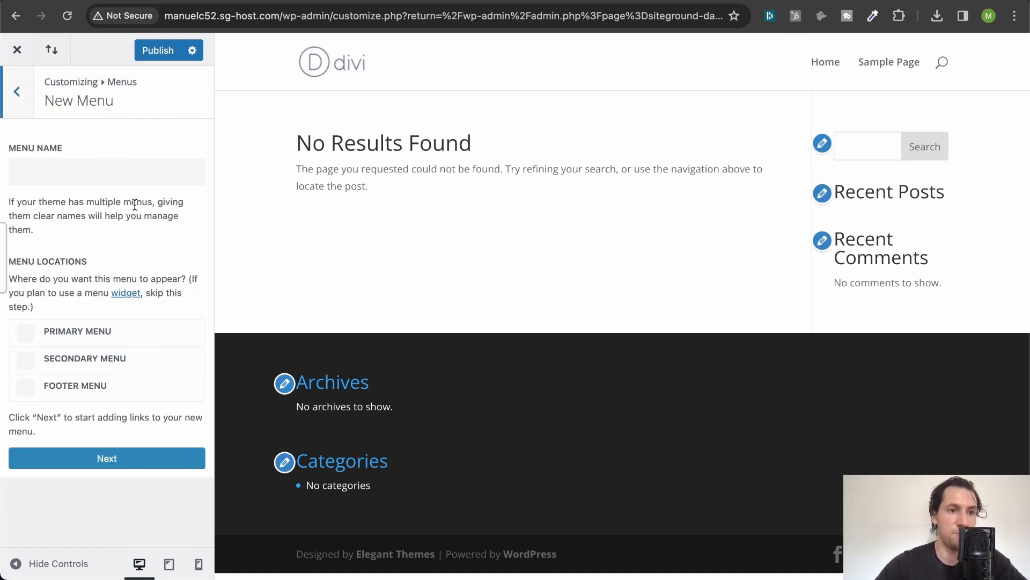
{"action": "left_click", "coordinate": [74, 180]}
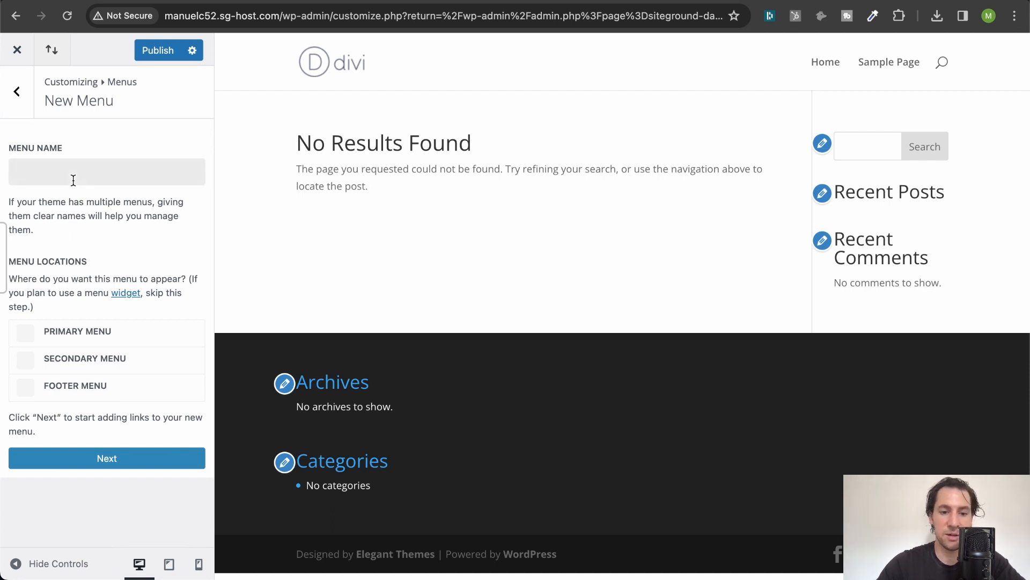
{"action": "type", "text": "Main Menu"}
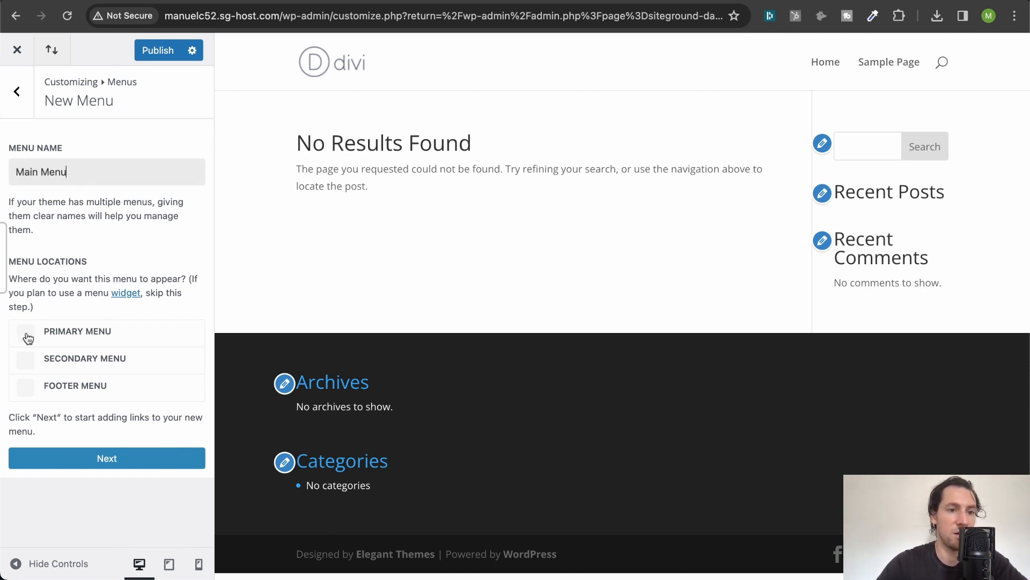
{"action": "left_click", "coordinate": [25, 333]}
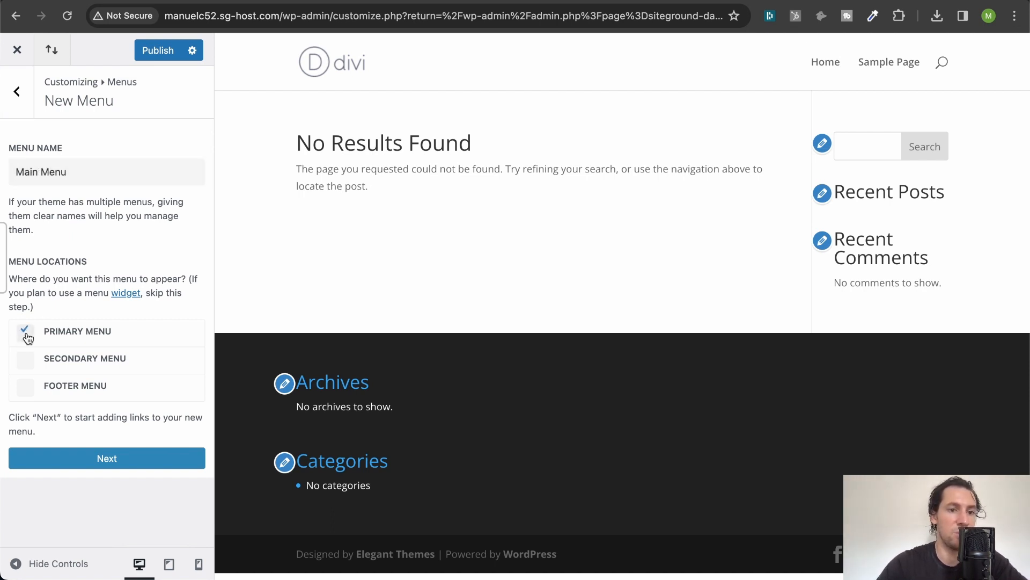
{"action": "left_click", "coordinate": [117, 459]}
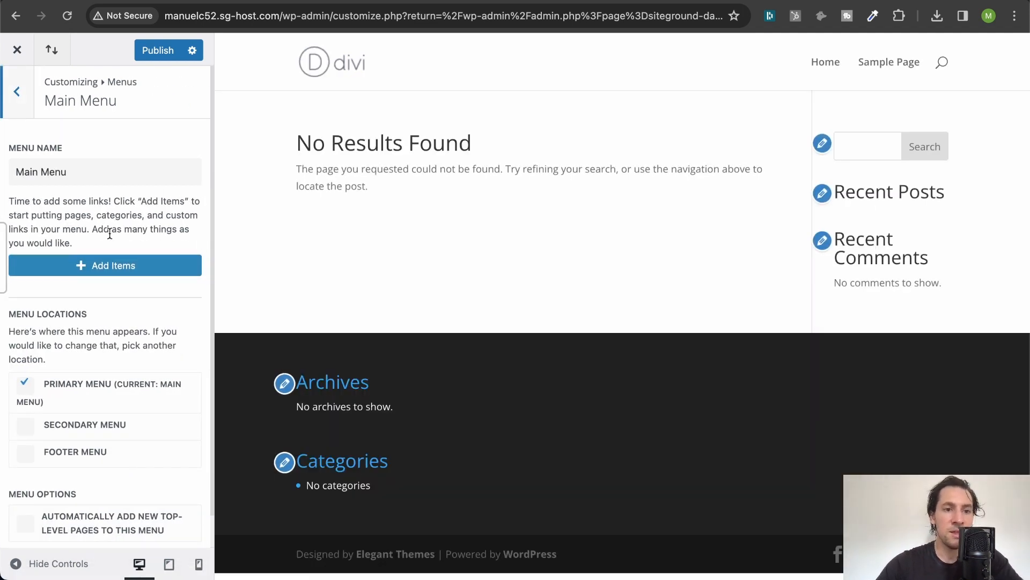
{"action": "left_click", "coordinate": [109, 274]}
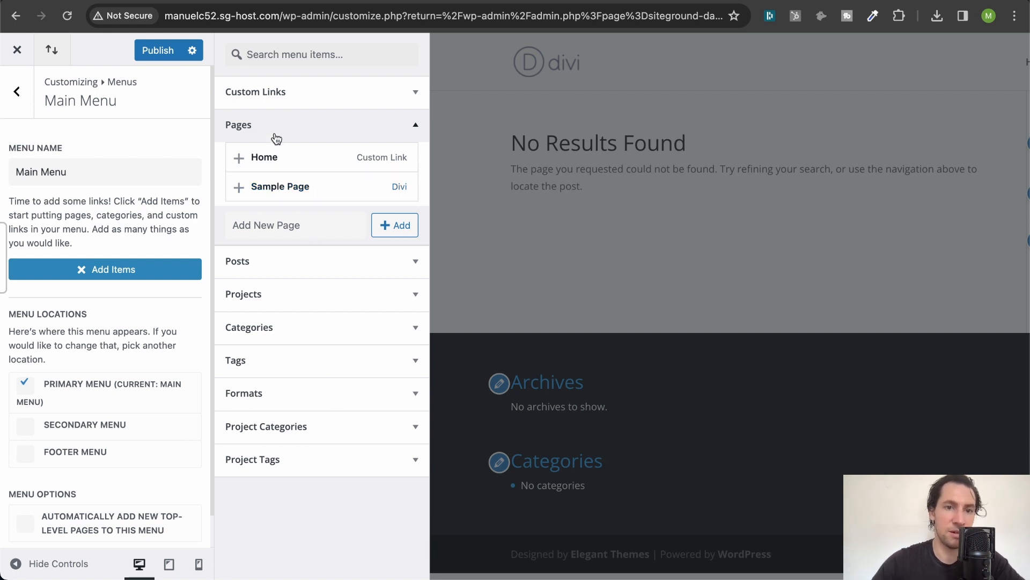
{"action": "left_click", "coordinate": [282, 91]}
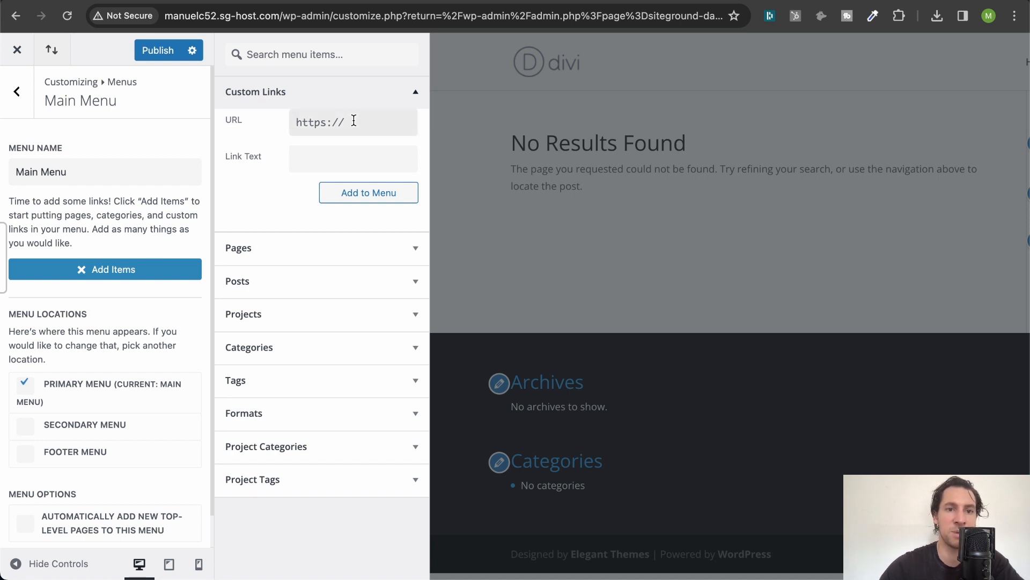
{"action": "left_click", "coordinate": [314, 152]}
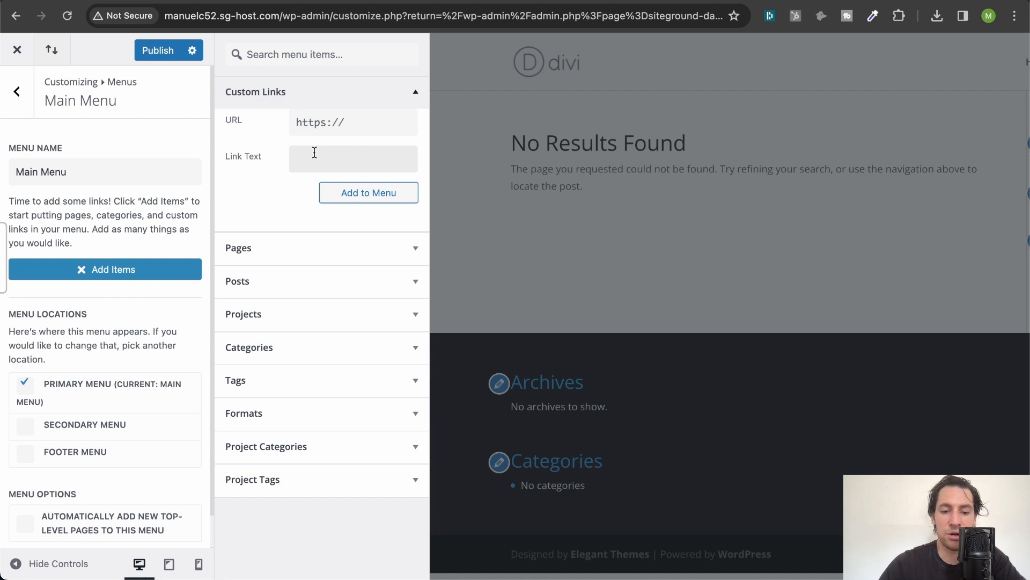
{"action": "type", "text": "Services"}
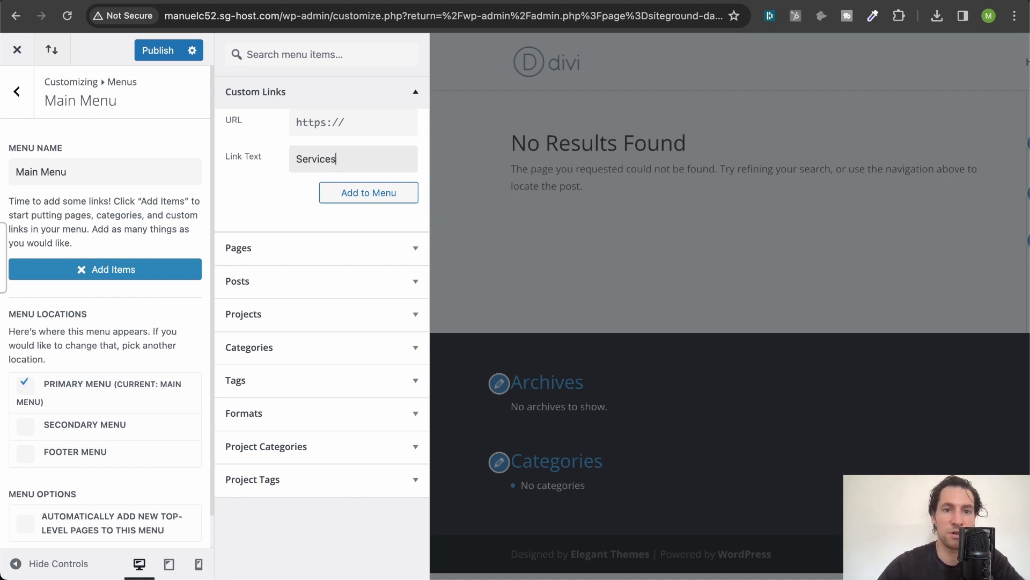
{"action": "left_click", "coordinate": [351, 198]}
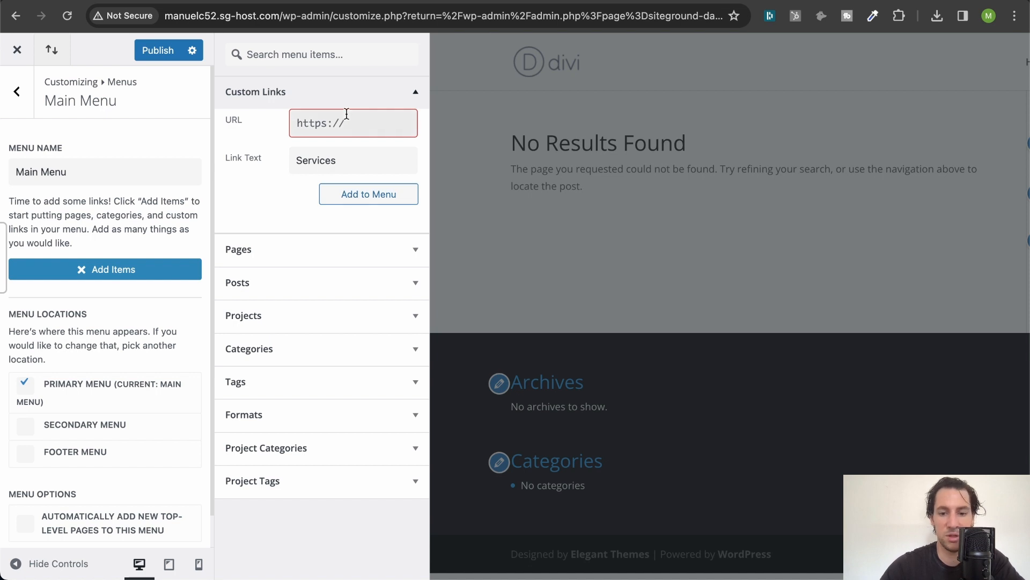
{"action": "key", "text": "ctrl+a"}
{"action": "type", "text": "htpp"}
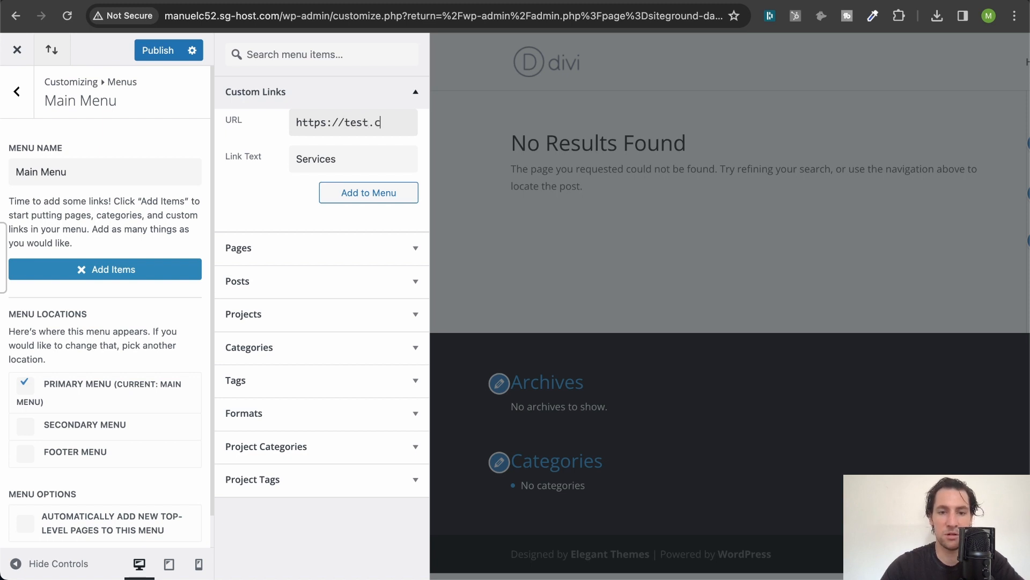
{"action": "key", "text": "super+a"}
{"action": "key", "text": "super+c"}
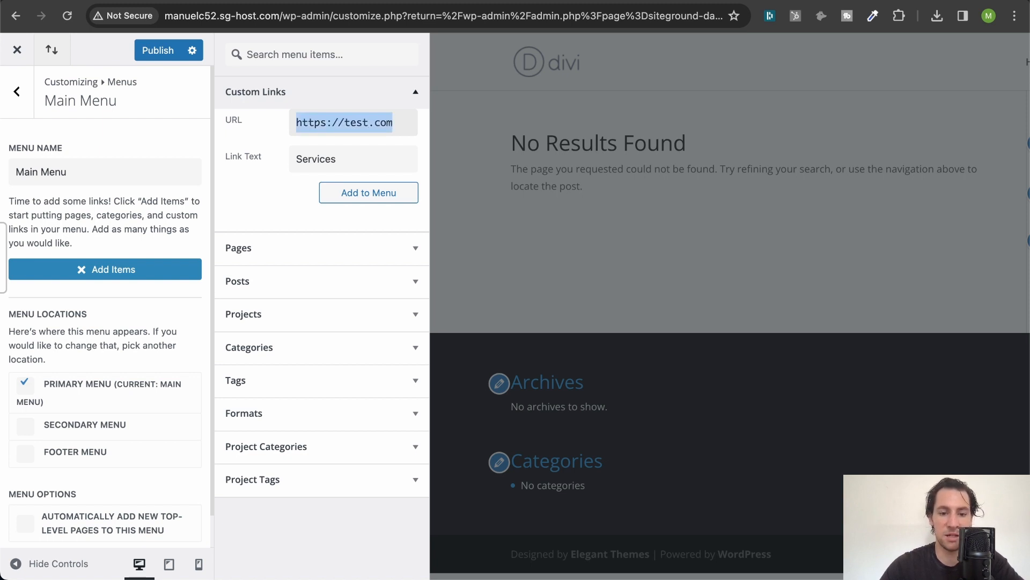
{"action": "left_click", "coordinate": [376, 200]}
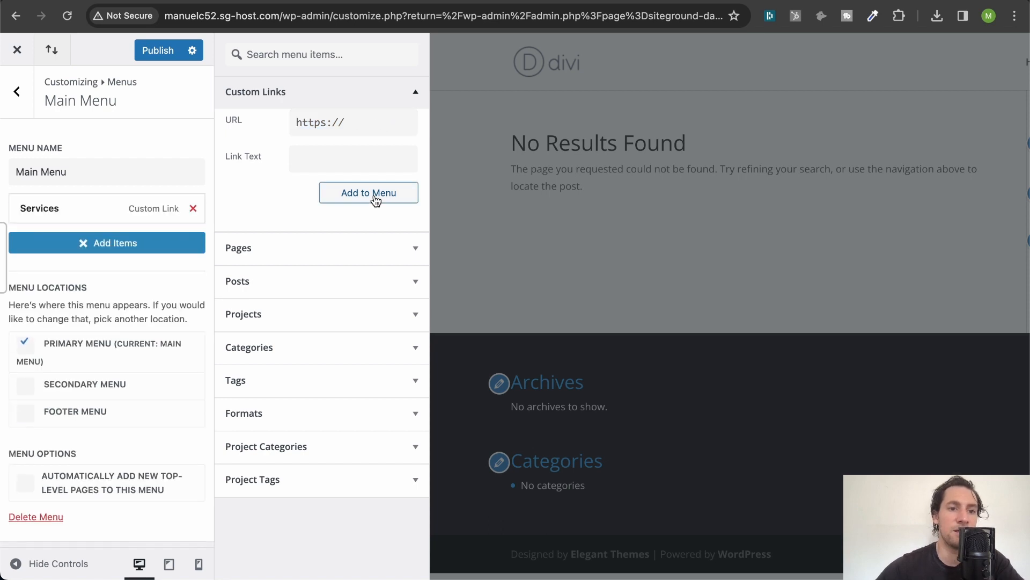
{"action": "left_click", "coordinate": [337, 128]}
{"action": "type", "text": "test.com"}
{"action": "left_click", "coordinate": [328, 146]}
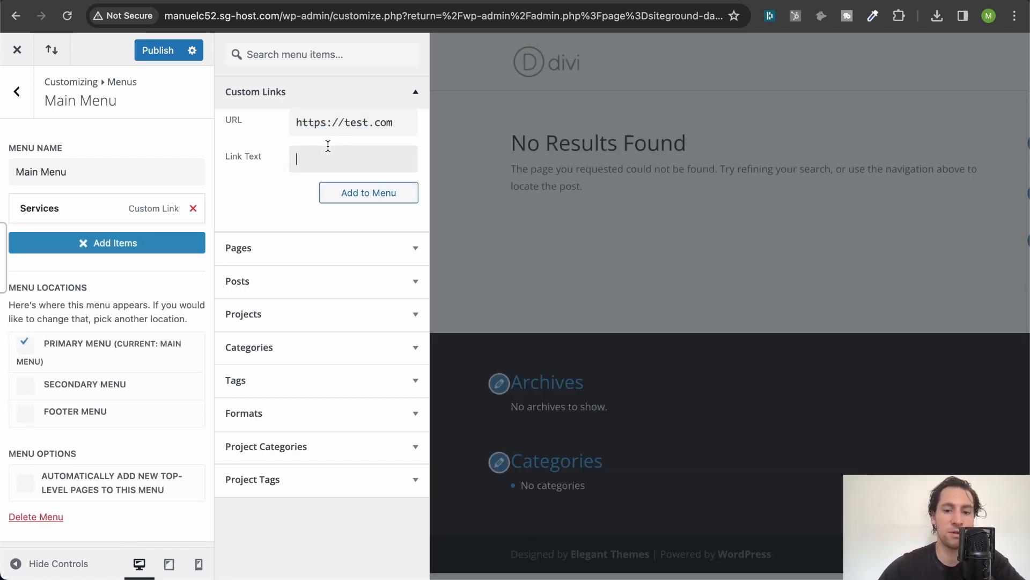
{"action": "type", "text": "Cont"}
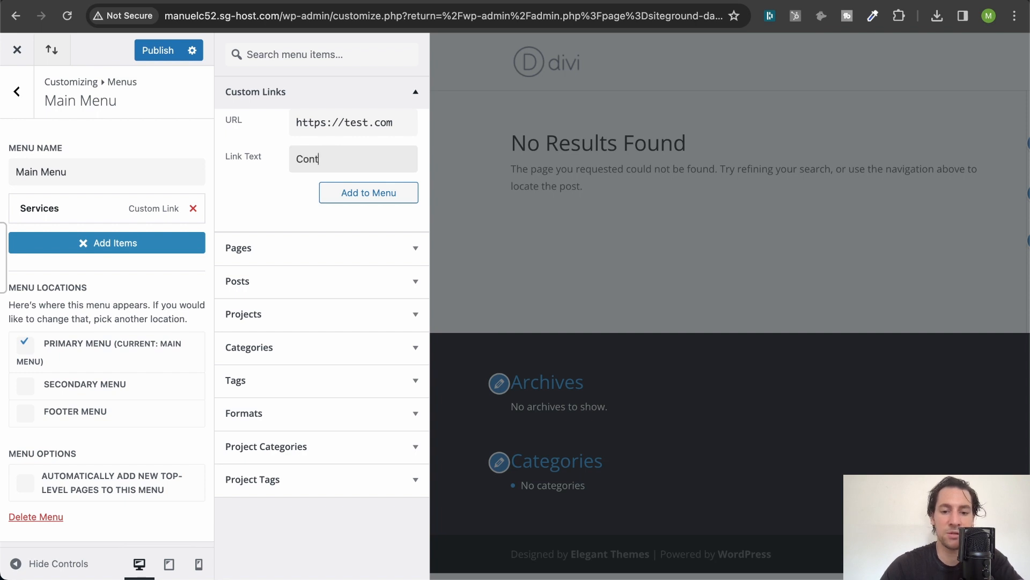
{"action": "type", "text": "acx"}
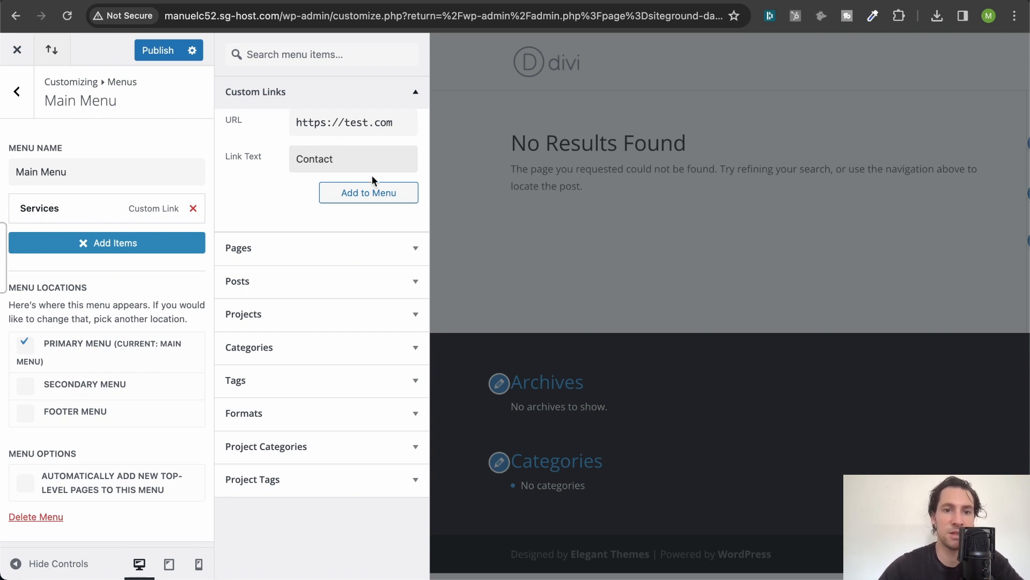
{"action": "left_click", "coordinate": [366, 192]}
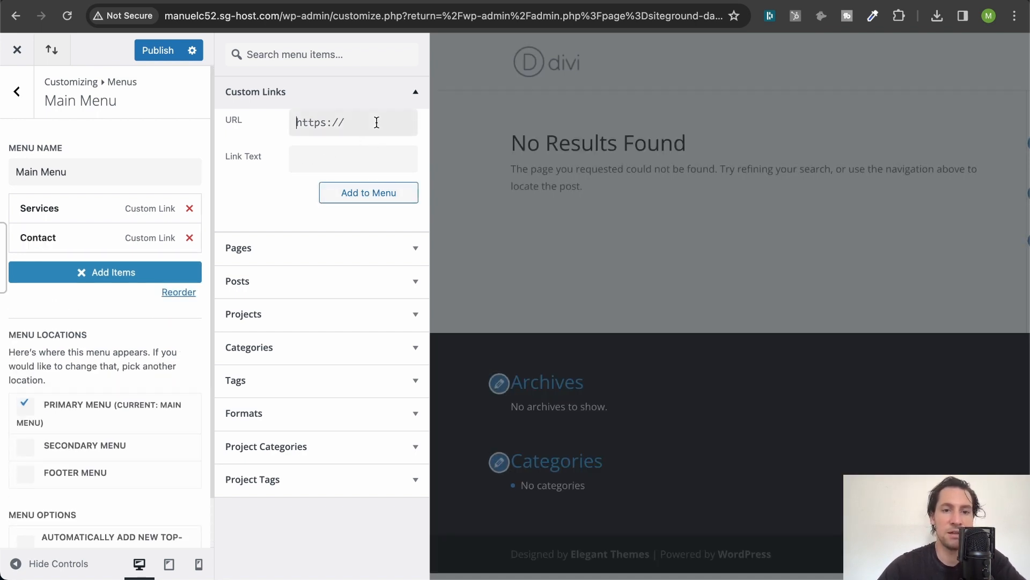
{"action": "key", "text": "super+v"}
{"action": "left_click", "coordinate": [316, 160]}
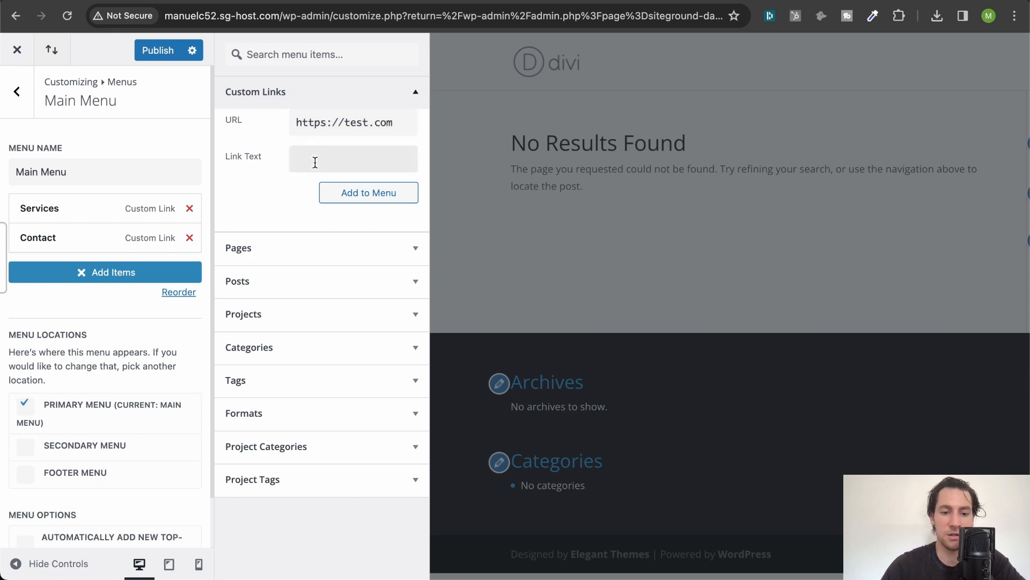
{"action": "type", "text": "ab"}
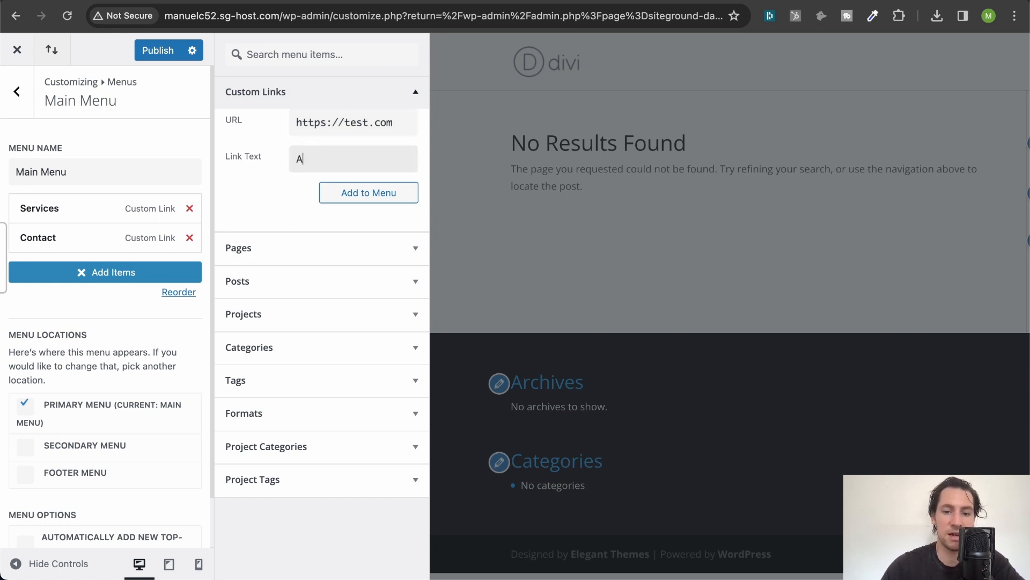
{"action": "left_click", "coordinate": [331, 189]}
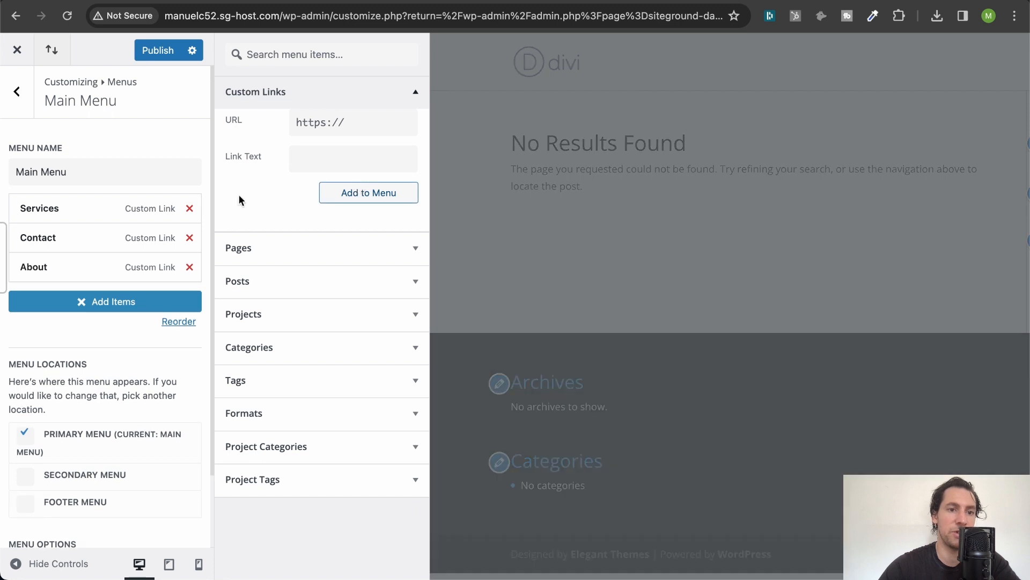
Move the Contact item below About, then publish the menu and leave the customizer.
{"action": "left_click_drag", "start_coordinate": [69, 237], "coordinate": [69, 279]}
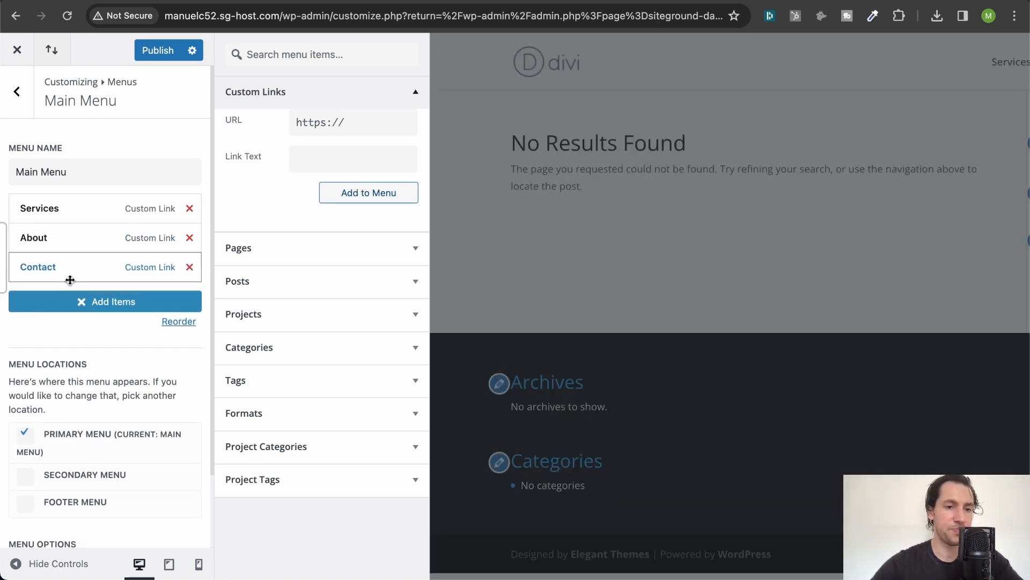
{"action": "left_click", "coordinate": [156, 50]}
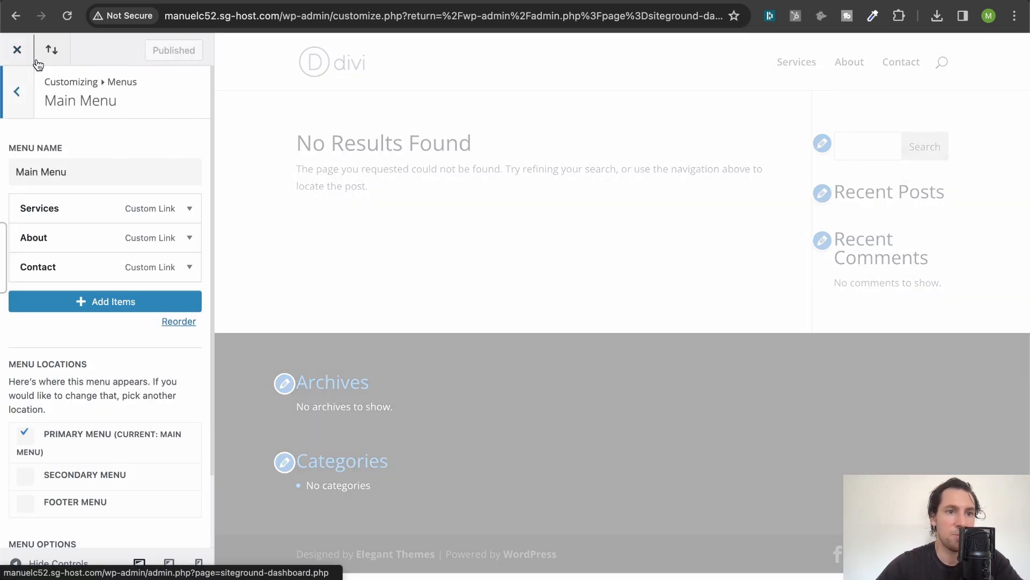
{"action": "left_click", "coordinate": [36, 61]}
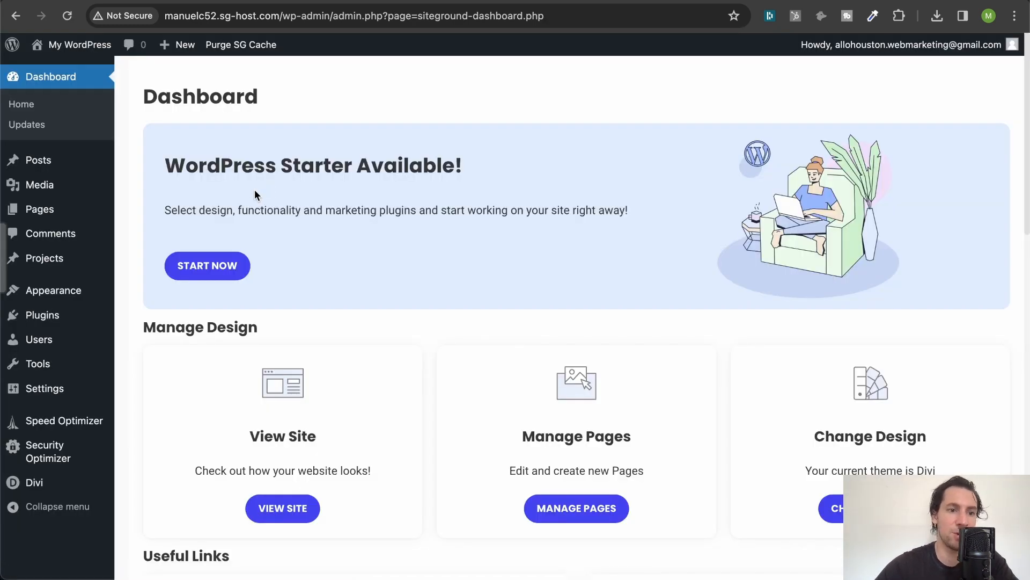
Start building a global header for the Default Website Template in the Divi Theme Builder.
{"action": "mouse_move", "coordinate": [63, 486]}
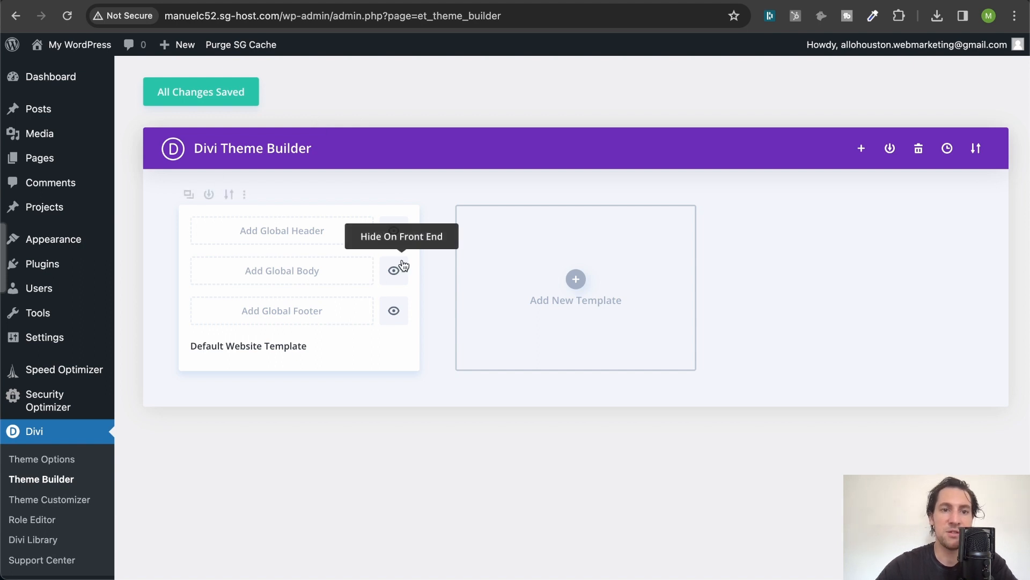
{"action": "left_click", "coordinate": [284, 231]}
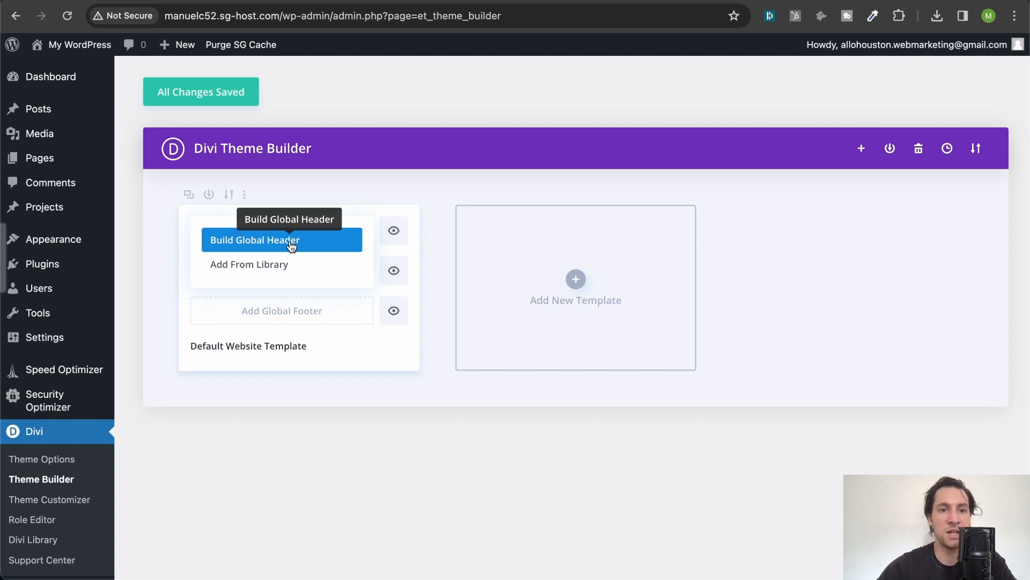
{"action": "left_click", "coordinate": [292, 246]}
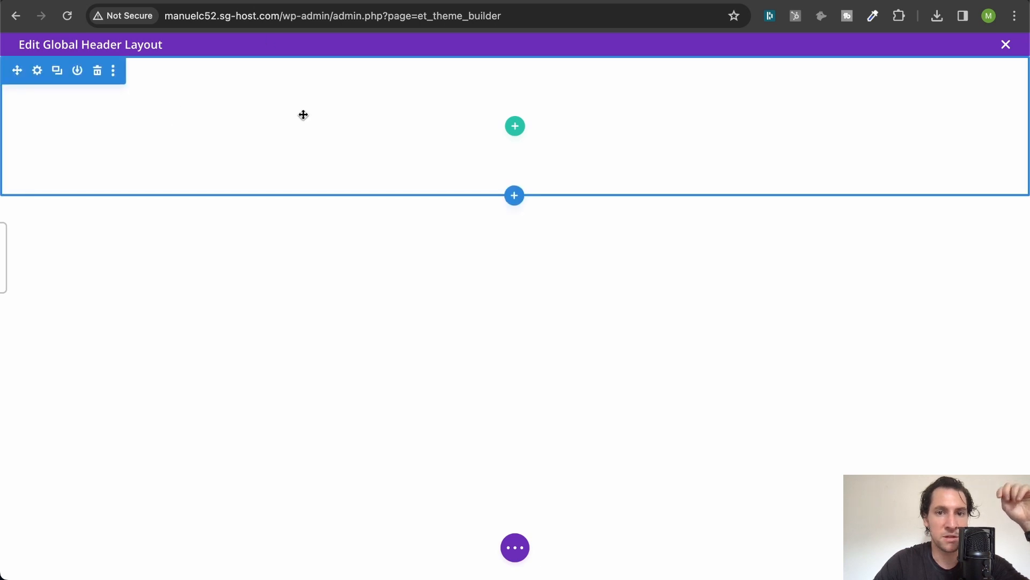
Insert a single-column row in the header section and add a Menu module to it.
{"action": "left_click", "coordinate": [519, 129]}
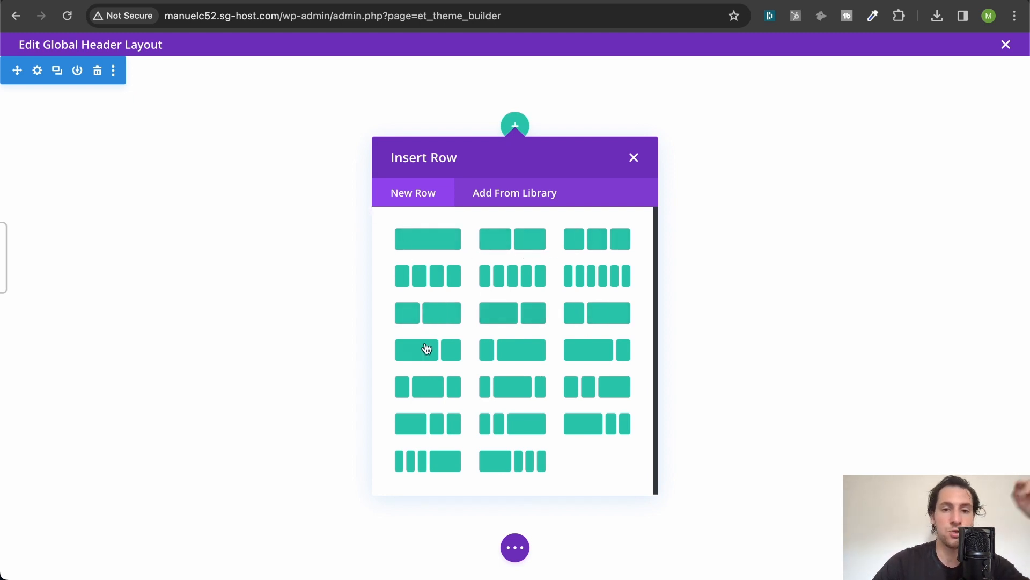
{"action": "left_click", "coordinate": [424, 244]}
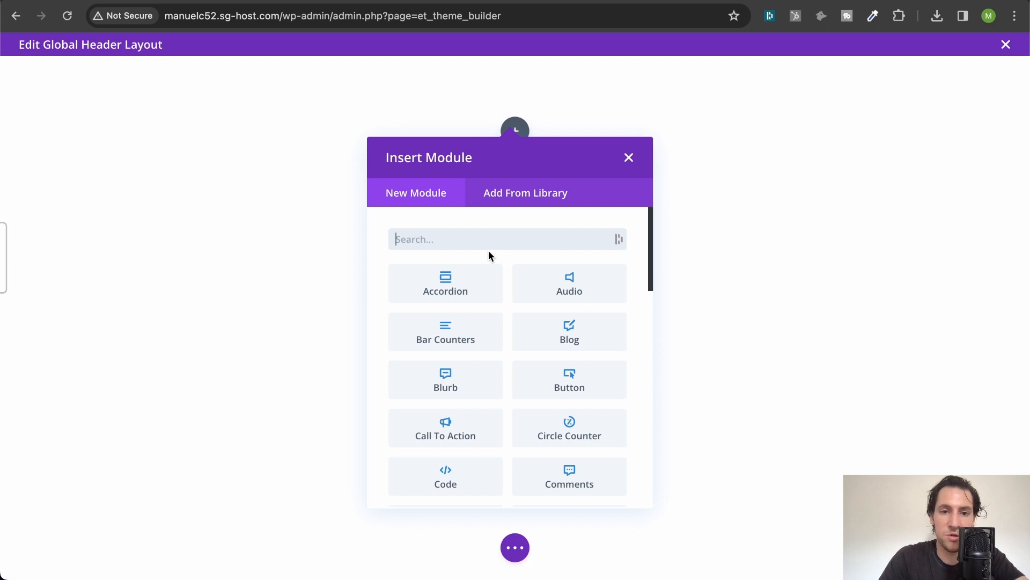
{"action": "scroll", "coordinate": [507, 314], "scroll_direction": "down", "scroll_amount": 10}
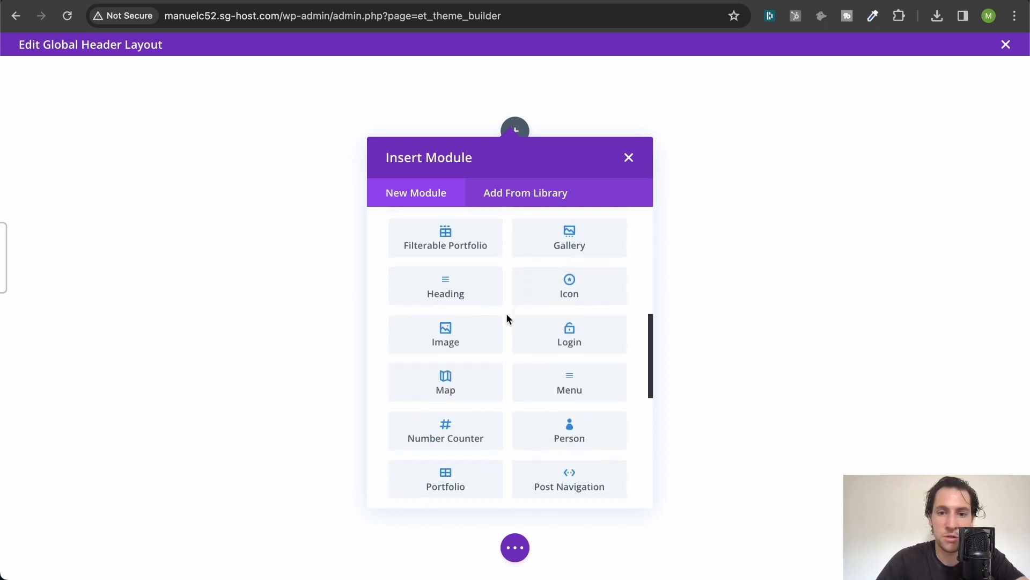
{"action": "scroll", "coordinate": [506, 313], "scroll_direction": "up", "scroll_amount": 10}
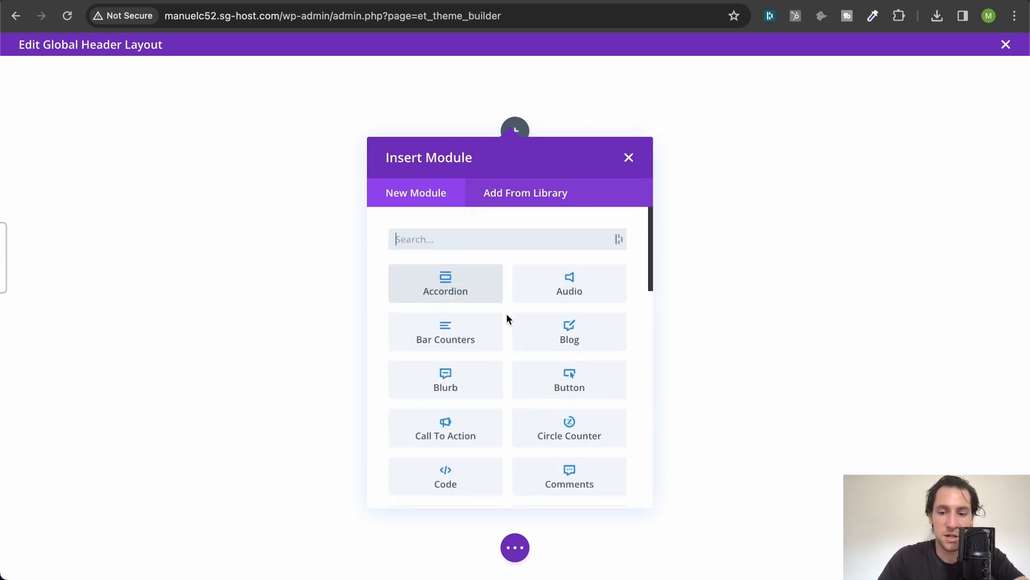
{"action": "type", "text": "menu"}
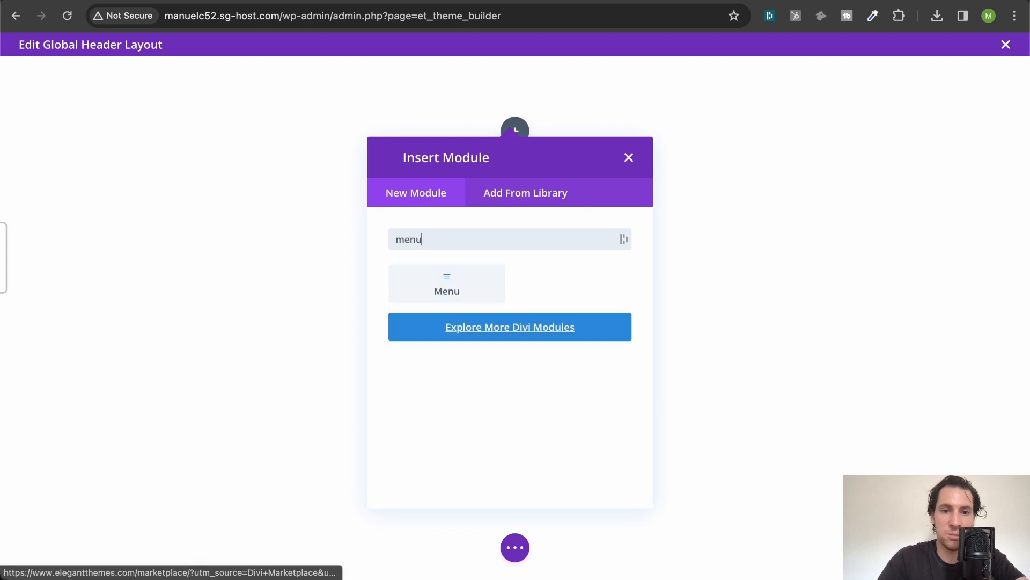
{"action": "left_click", "coordinate": [421, 271]}
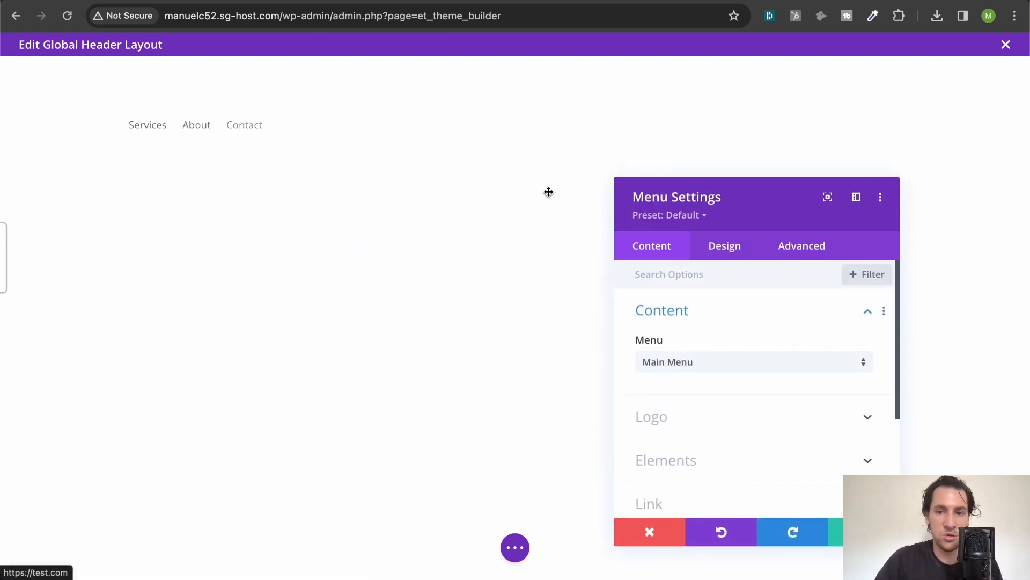
Select Main Menu as the menu displayed by the Menu module.
{"action": "left_click_drag", "start_coordinate": [735, 202], "coordinate": [507, 147]}
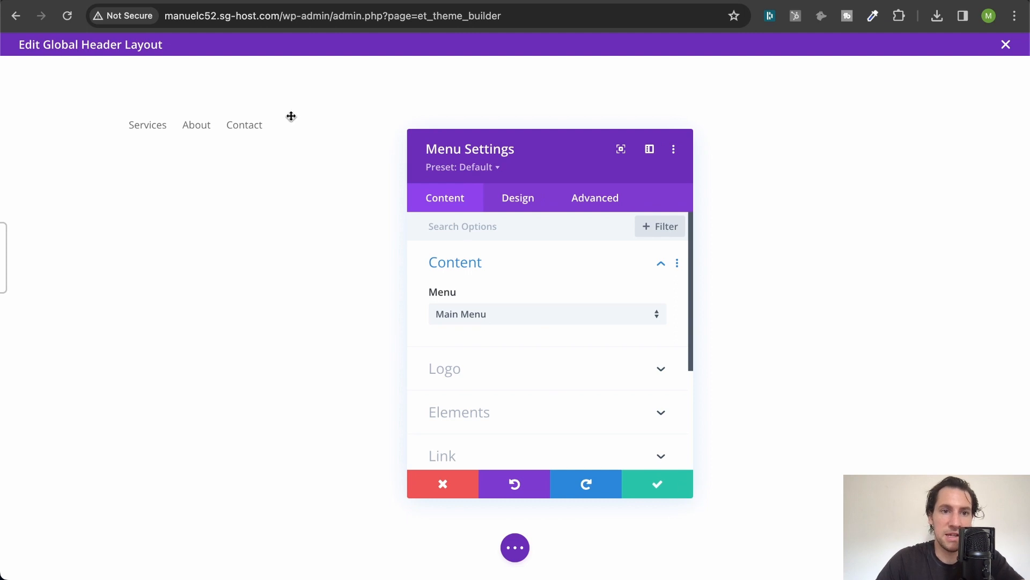
{"action": "left_click", "coordinate": [524, 311]}
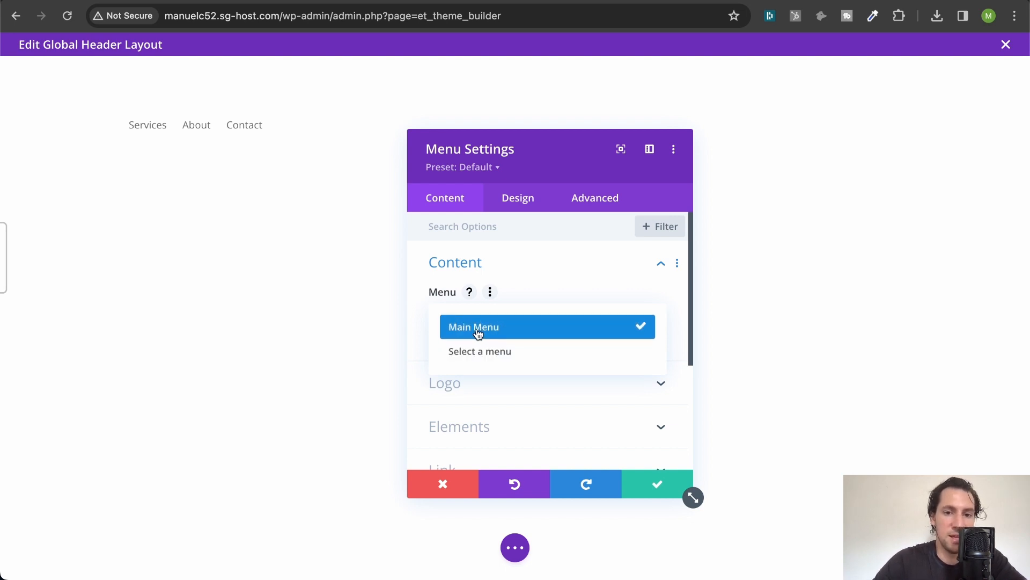
{"action": "left_click", "coordinate": [511, 332]}
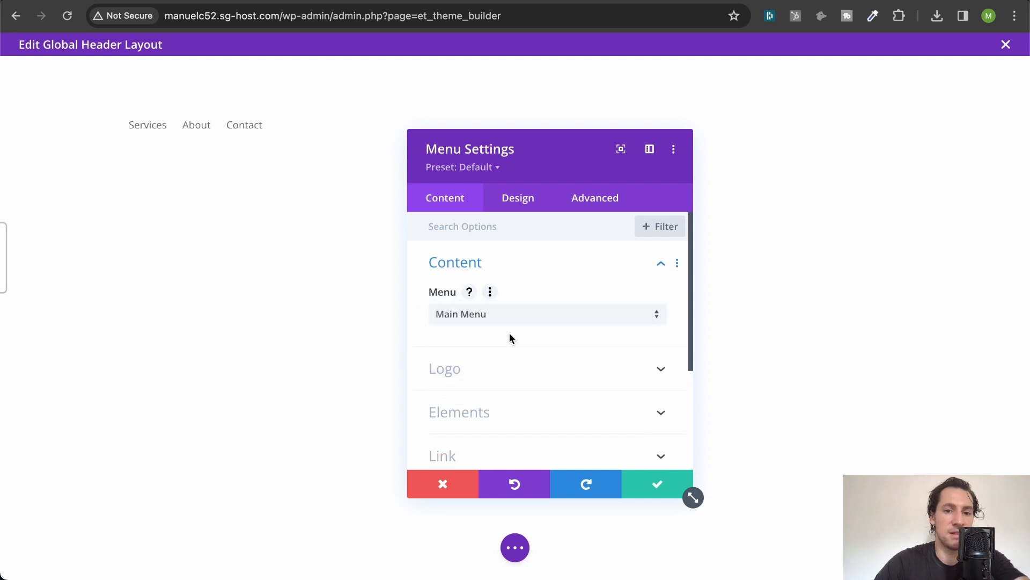
Add logo-email.png from the media library as the Menu module's logo and save the module settings.
{"action": "left_click", "coordinate": [511, 367]}
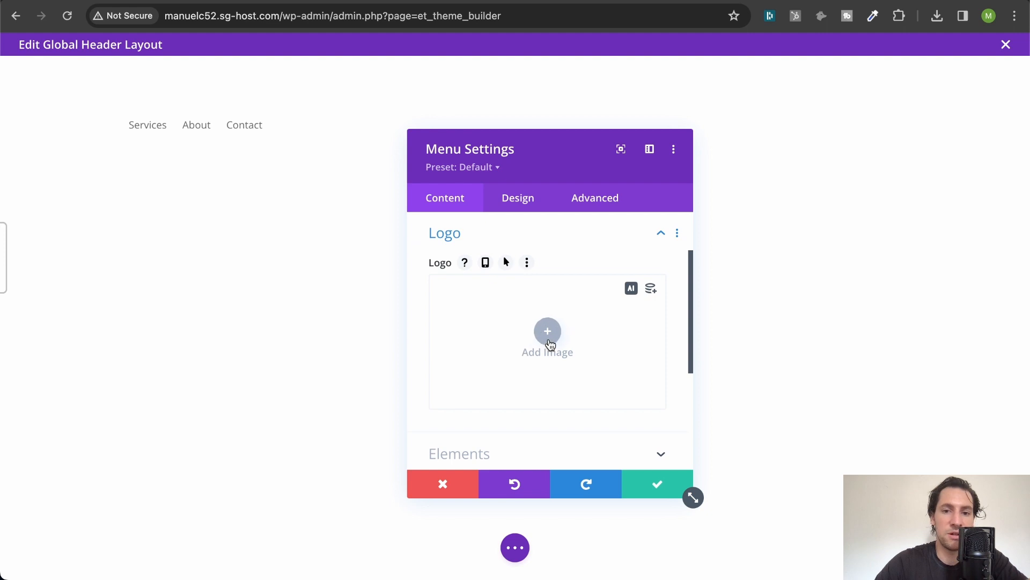
{"action": "left_click", "coordinate": [547, 333]}
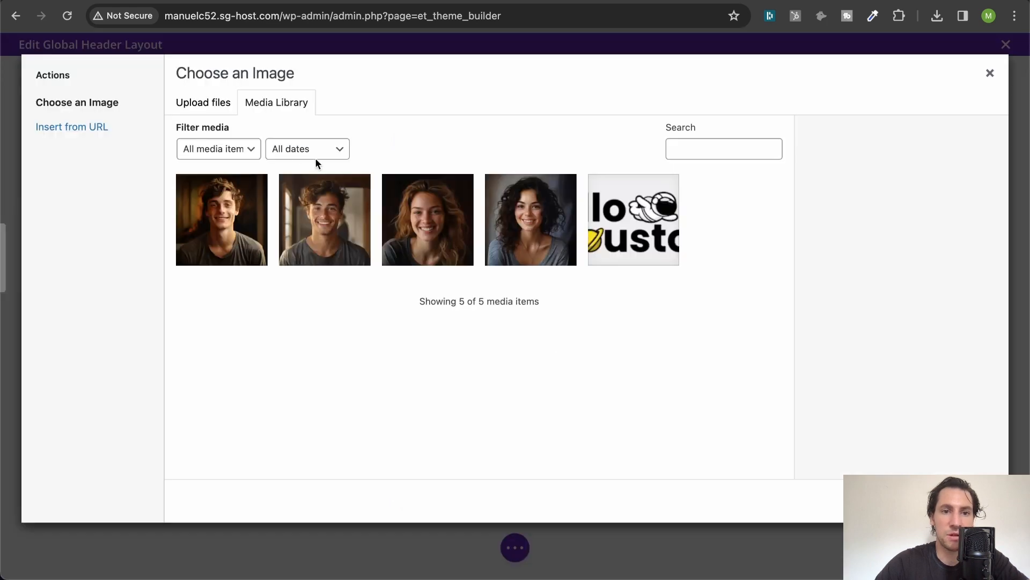
{"action": "left_click", "coordinate": [660, 240]}
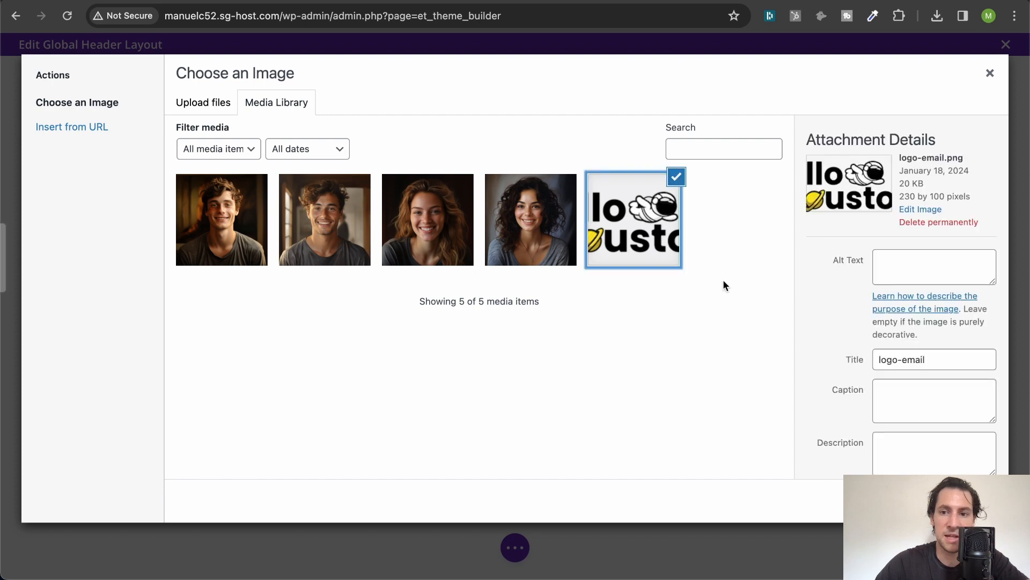
{"action": "left_click", "coordinate": [958, 500]}
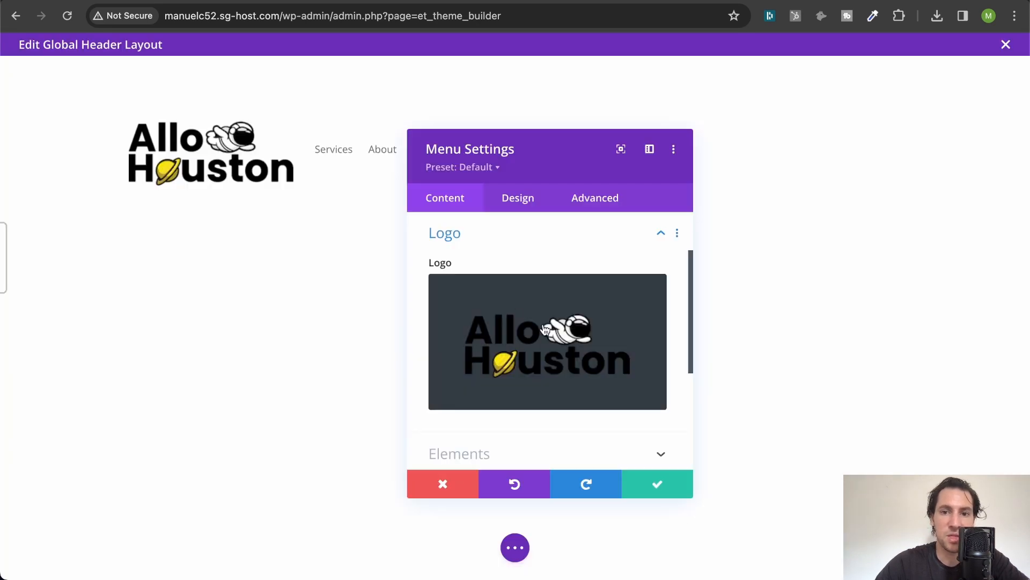
{"action": "left_click_drag", "start_coordinate": [536, 163], "coordinate": [727, 97]}
{"action": "left_click", "coordinate": [836, 416]}
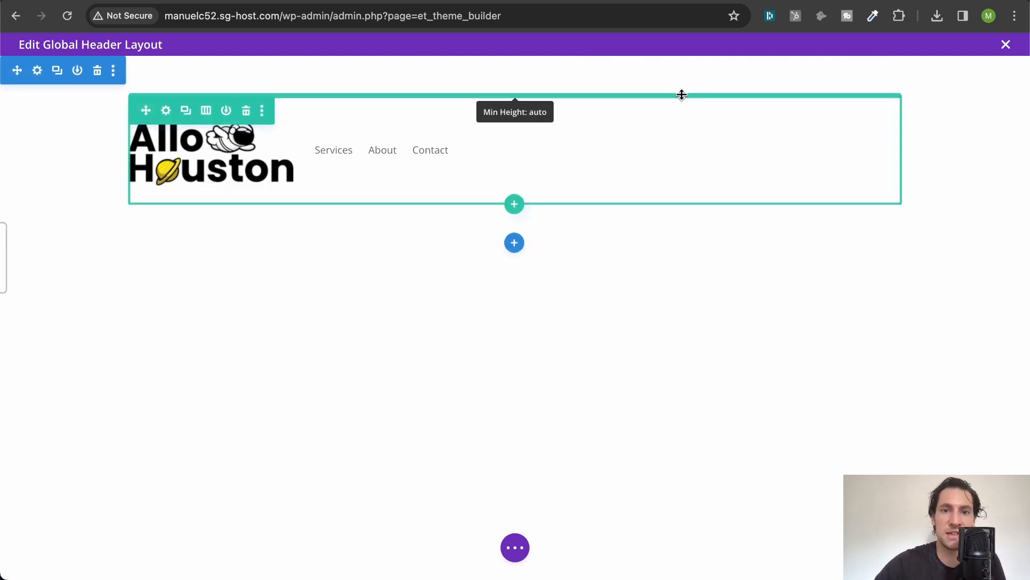
Set the header section's top and bottom padding to 0px.
{"action": "left_click", "coordinate": [37, 70]}
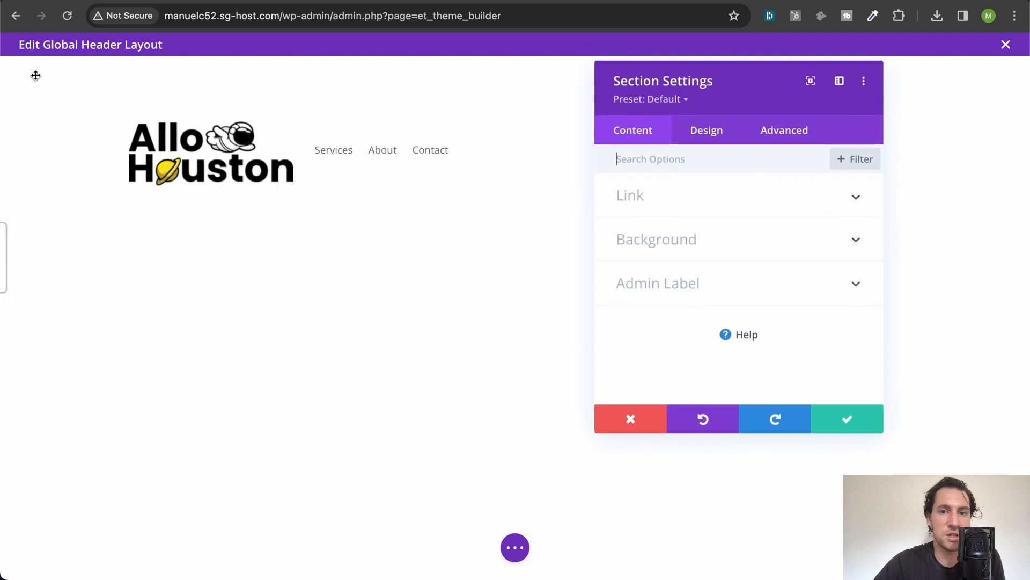
{"action": "left_click", "coordinate": [708, 133]}
{"action": "left_click", "coordinate": [668, 326]}
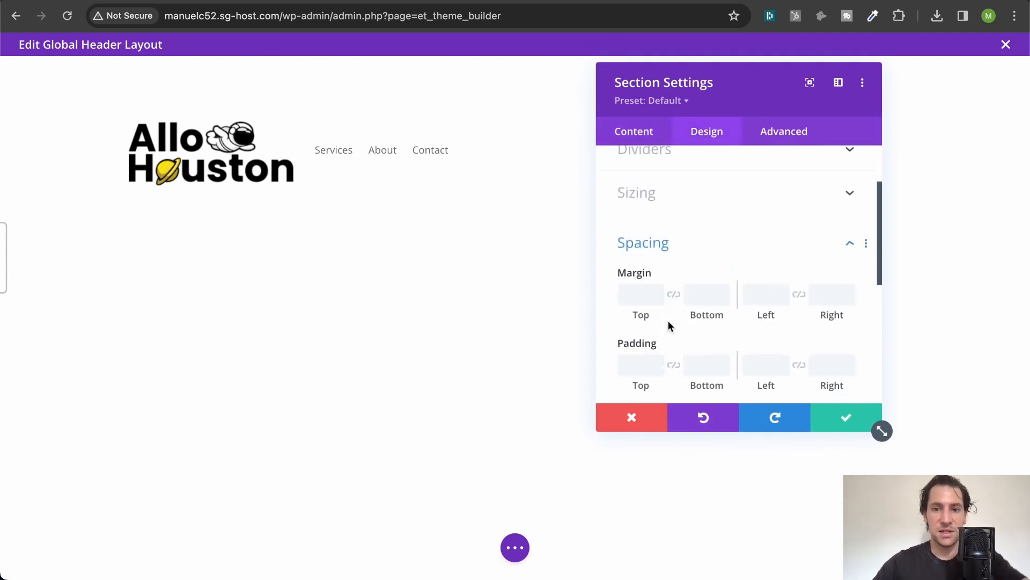
{"action": "left_click", "coordinate": [628, 288]}
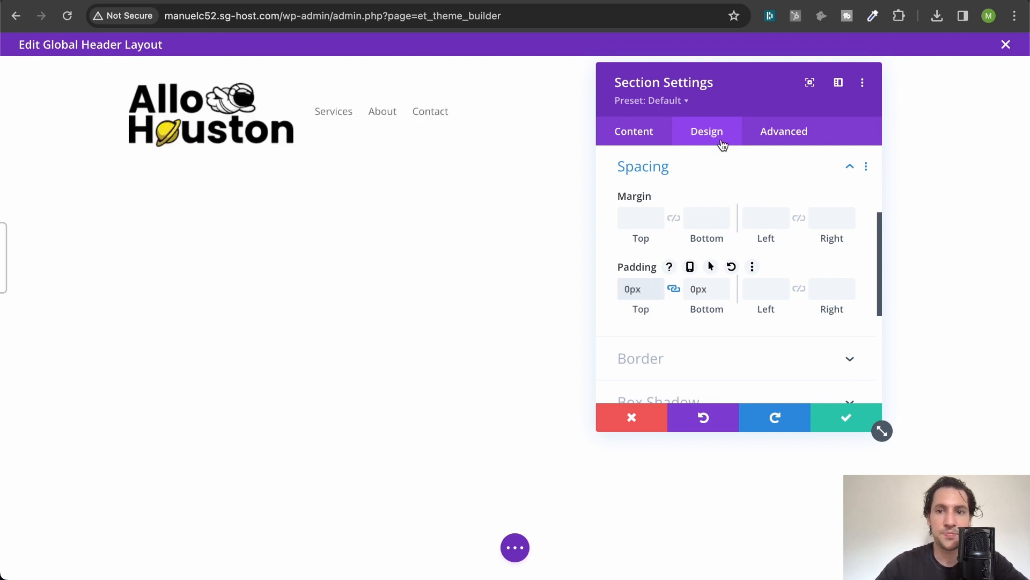
{"action": "left_click", "coordinate": [675, 171]}
Apply the first box shadow preset, the soft blurred shadow, to the header section.
{"action": "scroll", "coordinate": [674, 175], "scroll_direction": "down", "scroll_amount": 2}
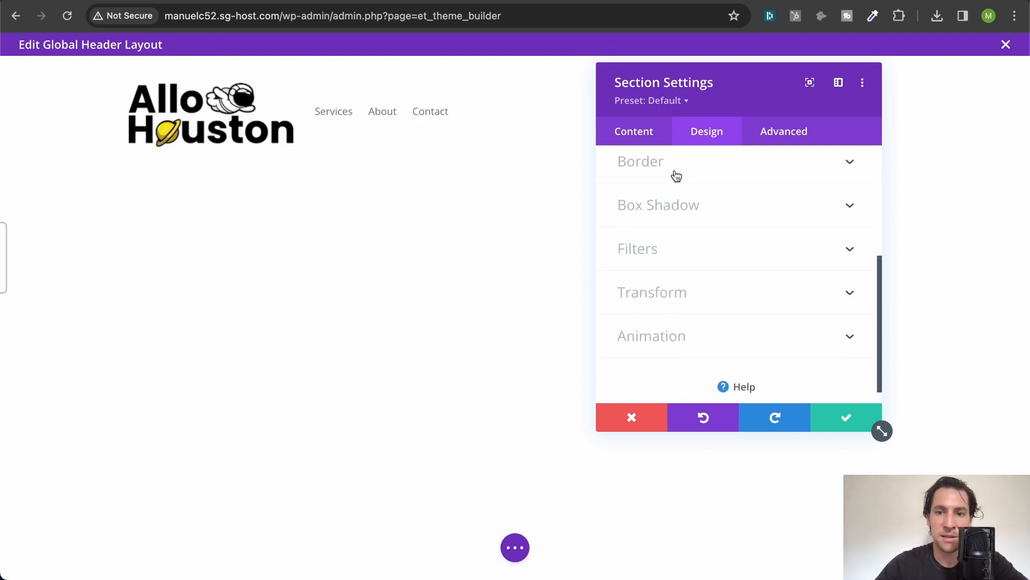
{"action": "left_click", "coordinate": [674, 203]}
{"action": "left_click", "coordinate": [707, 234]}
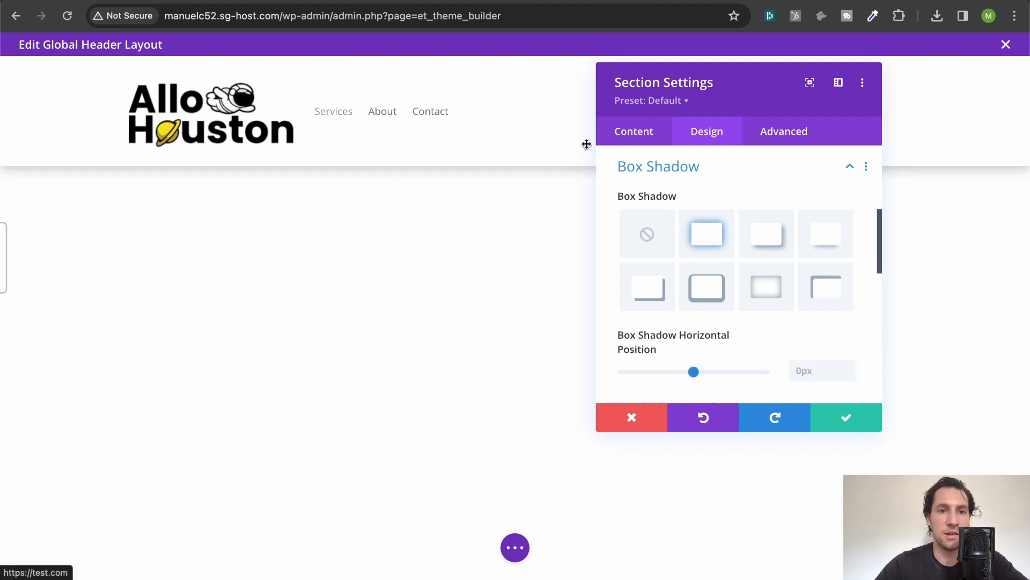
Set the section's box shadow vertical position to 6px and its blur strength to 60px.
{"action": "scroll", "coordinate": [796, 274], "scroll_direction": "down", "scroll_amount": 4}
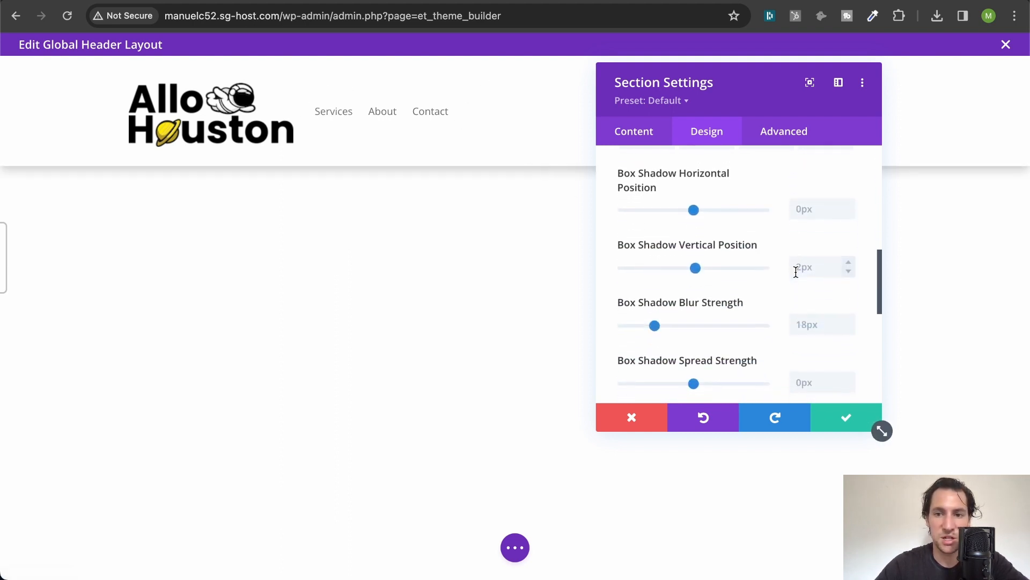
{"action": "left_click", "coordinate": [809, 245]}
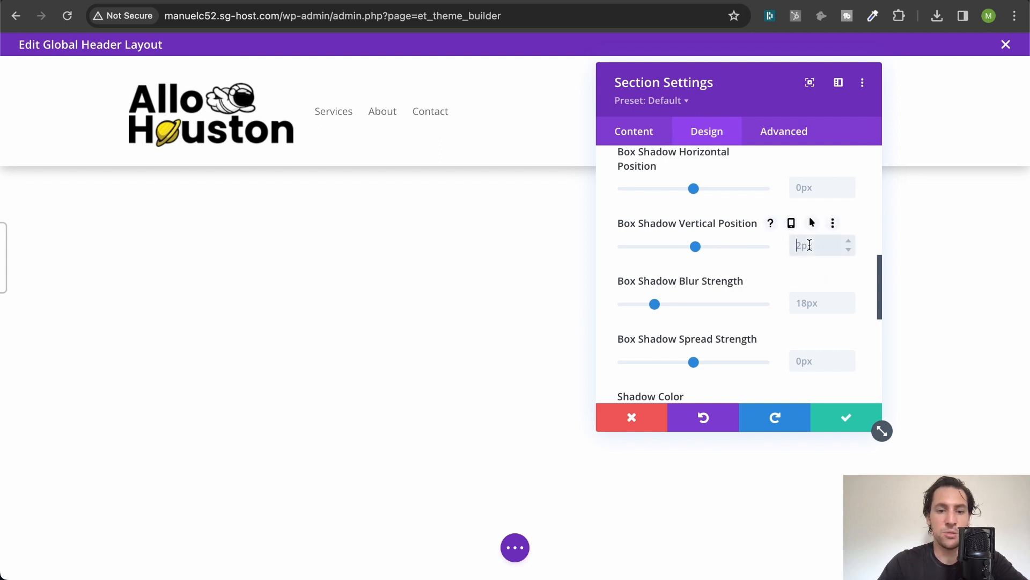
{"action": "left_click", "coordinate": [805, 303]}
{"action": "type", "text": "60"}
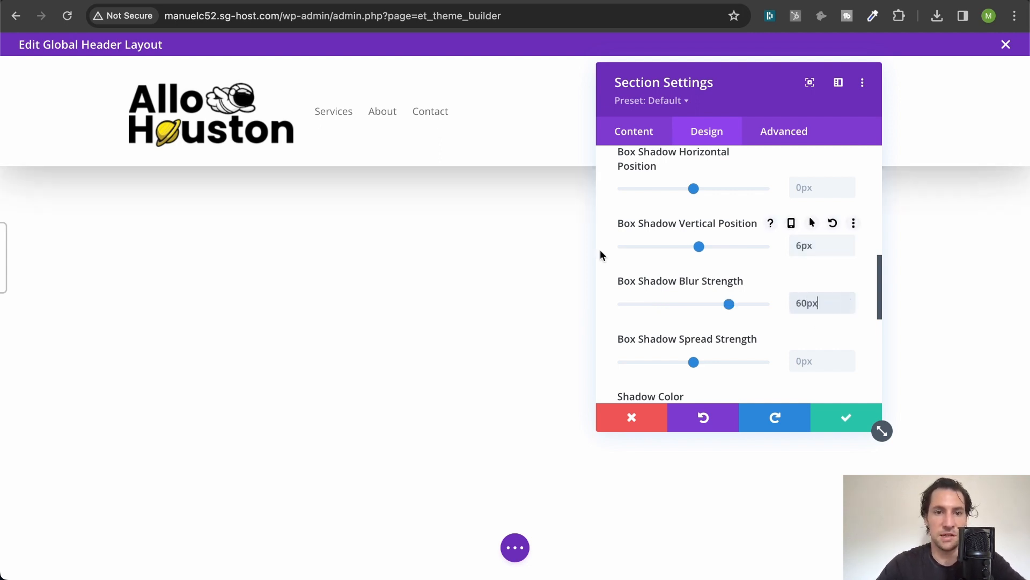
Clear the custom vertical position and blur strength of the section's box shadow and save the section settings.
{"action": "double_click", "coordinate": [800, 237]}
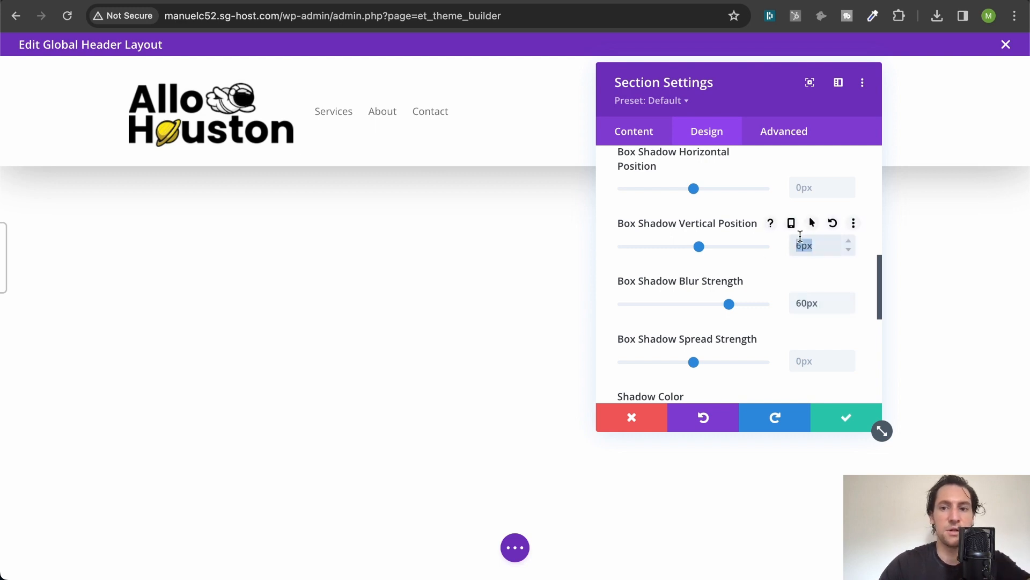
{"action": "key", "text": "BackSpace"}
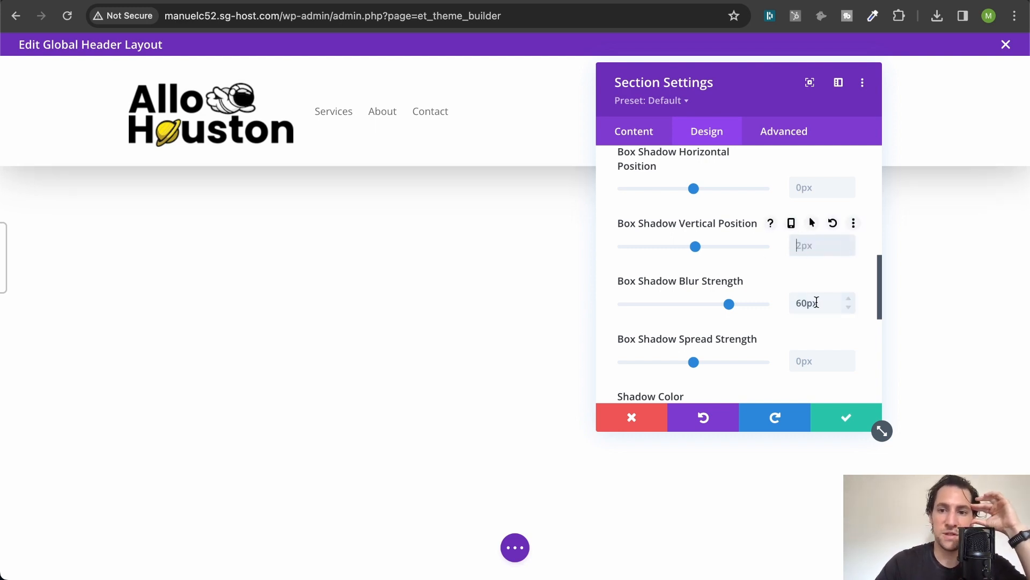
{"action": "double_click", "coordinate": [816, 302]}
{"action": "key", "text": "BackSpace"}
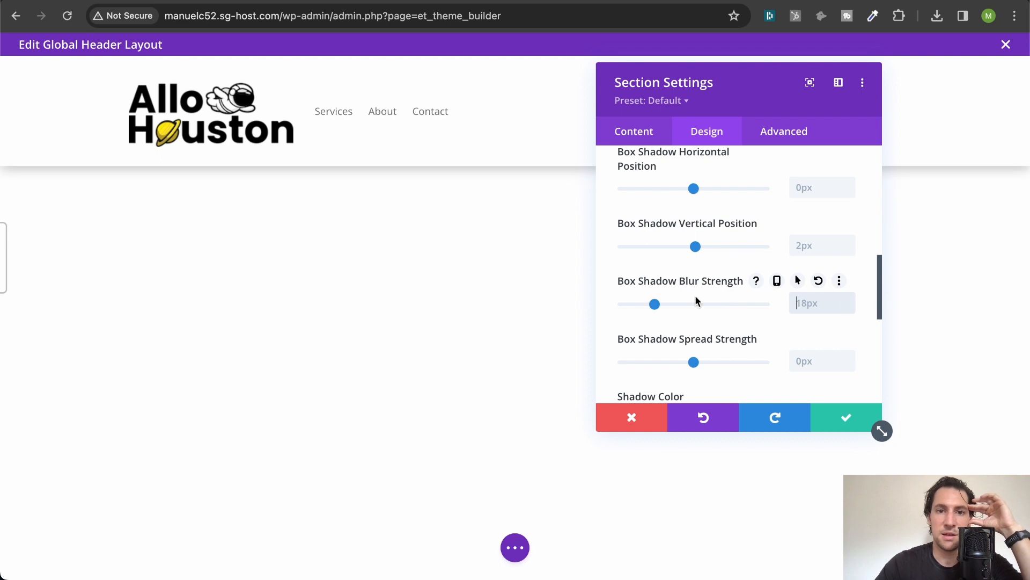
{"action": "left_click", "coordinate": [843, 420]}
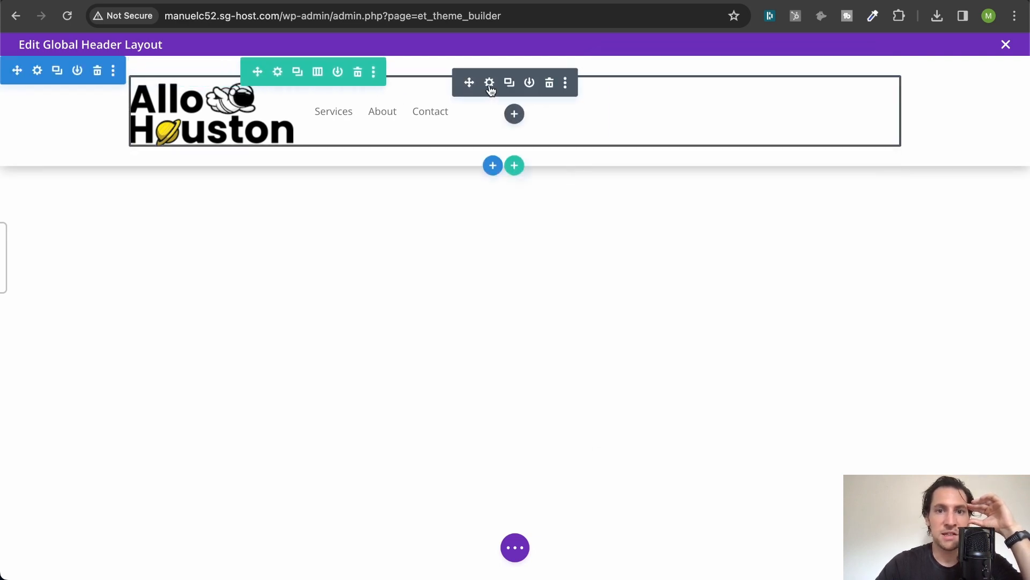
Open the Layout design options of the header's Menu module.
{"action": "left_click", "coordinate": [490, 84]}
{"action": "left_click_drag", "start_coordinate": [738, 82], "coordinate": [516, 176]}
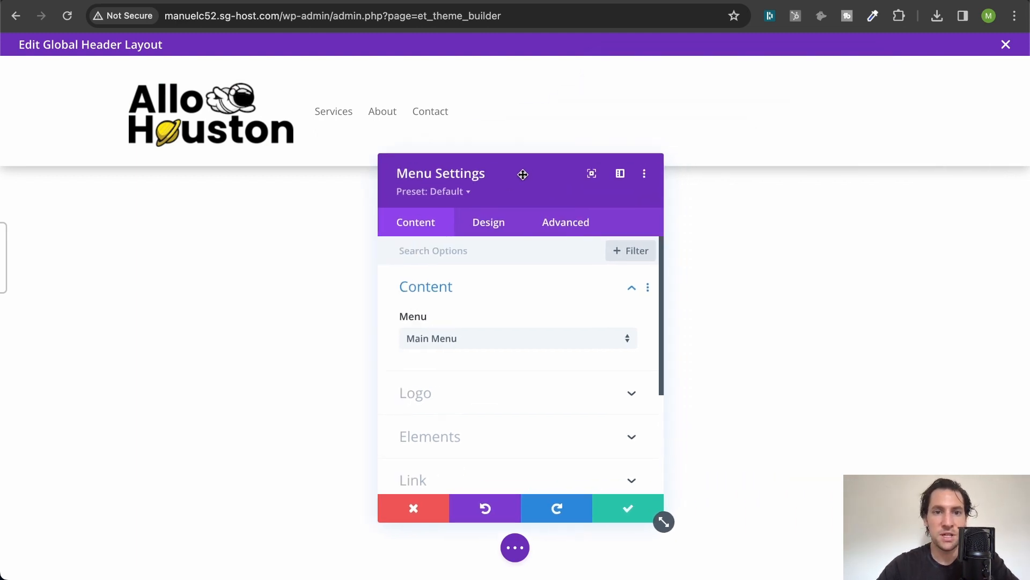
{"action": "left_click", "coordinate": [492, 228]}
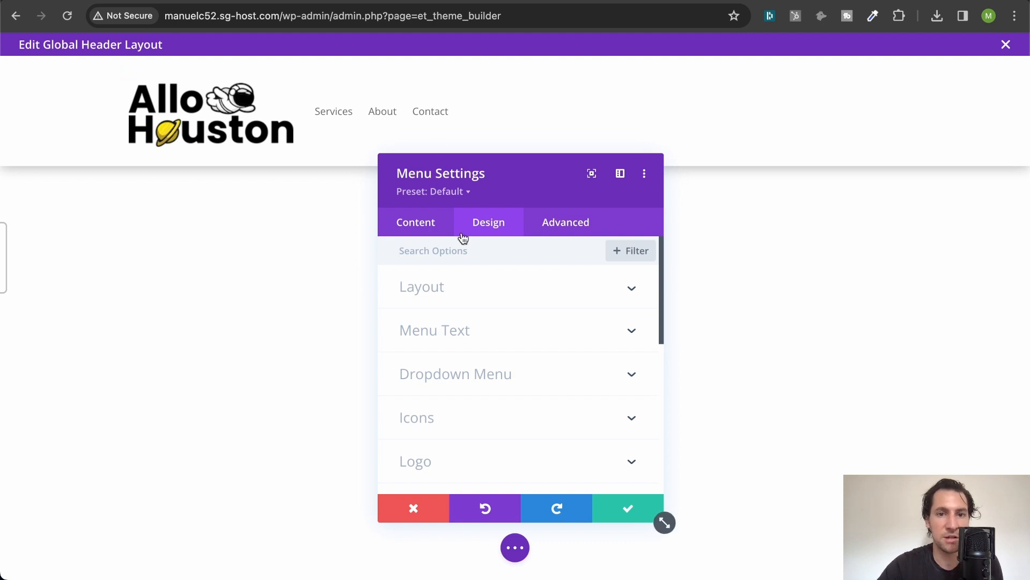
{"action": "left_click", "coordinate": [462, 291]}
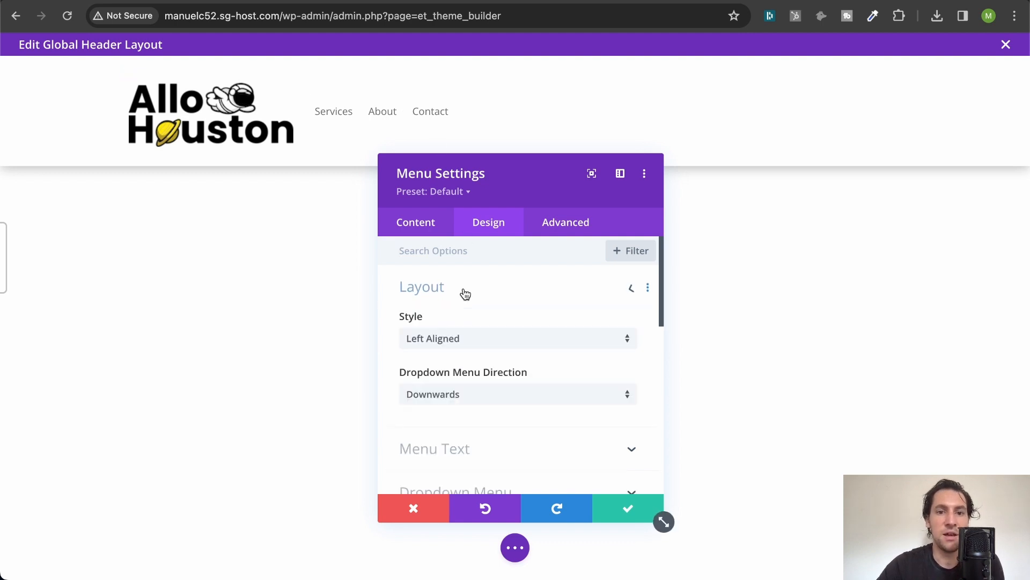
Dock the settings beside the preview while trying the Centered and Inline Centered Logo menu styles, and return the style to Left Aligned.
{"action": "left_click", "coordinate": [472, 348]}
{"action": "left_click", "coordinate": [474, 375]}
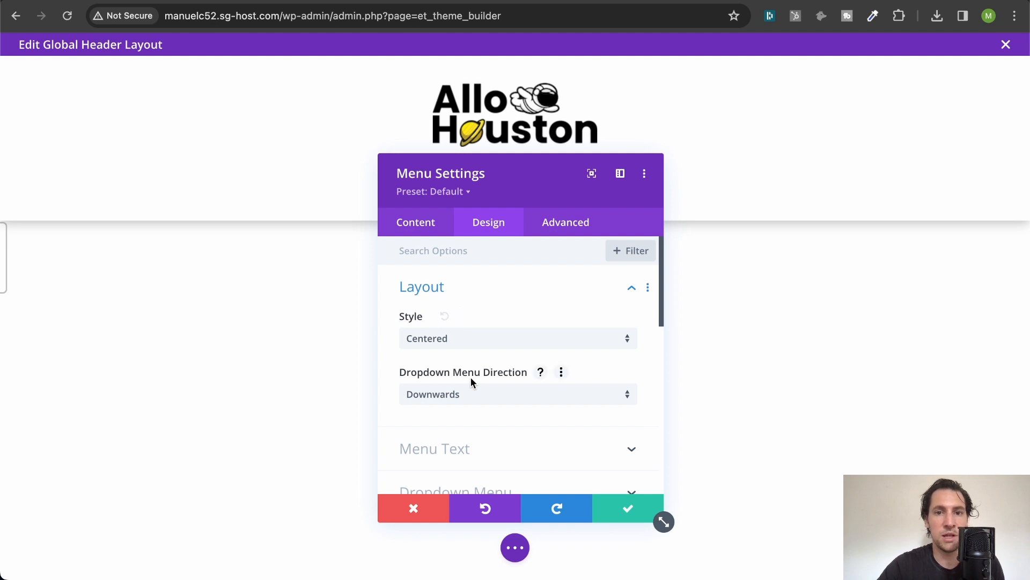
{"action": "left_click_drag", "start_coordinate": [495, 169], "coordinate": [147, 208]}
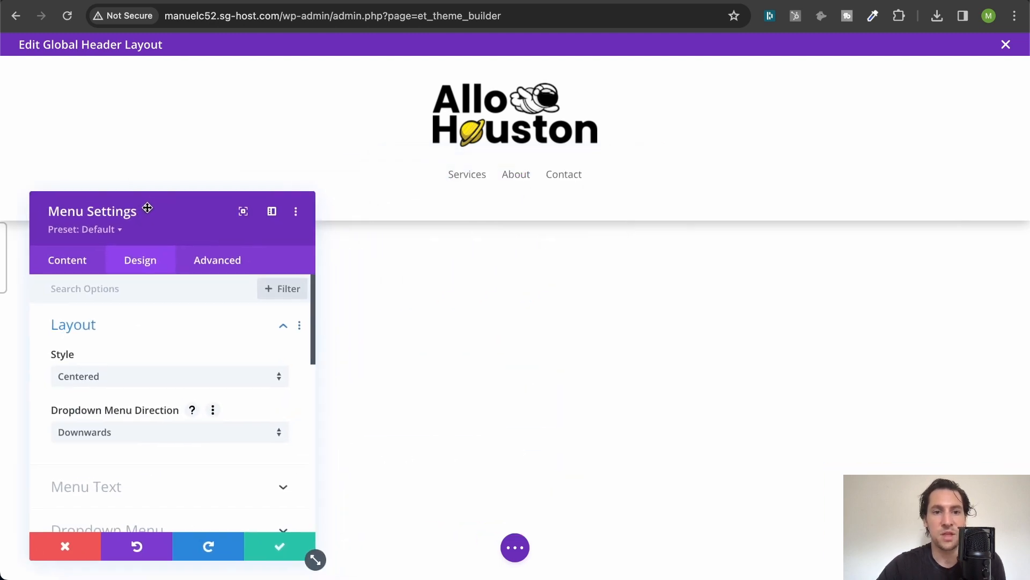
{"action": "left_click", "coordinate": [271, 211]}
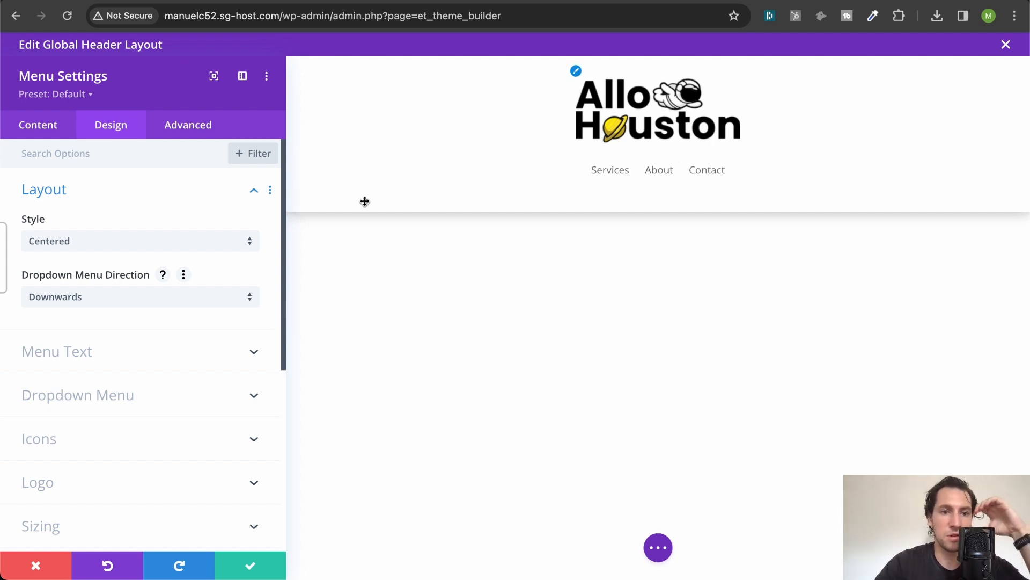
{"action": "left_click", "coordinate": [161, 243]}
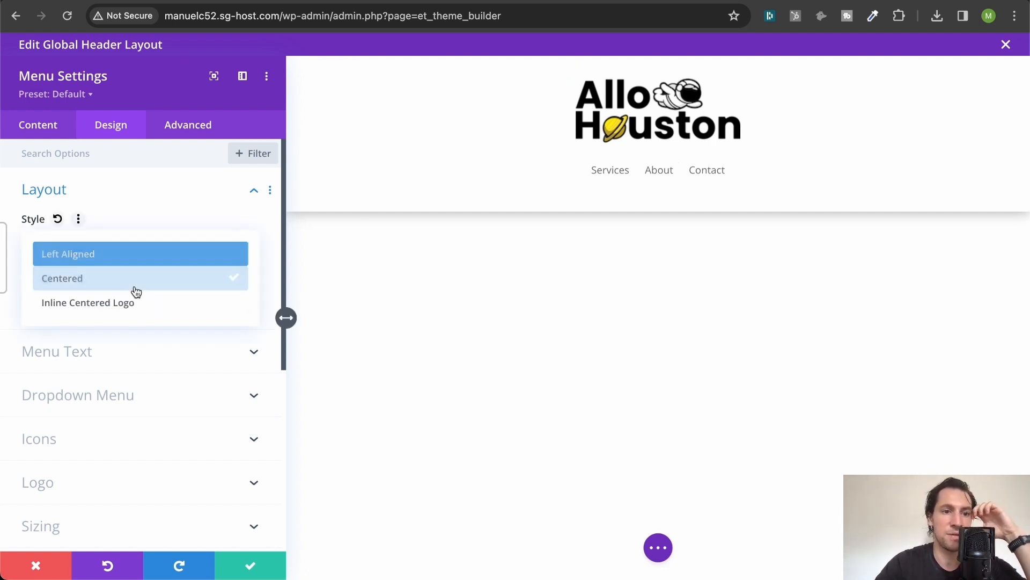
{"action": "left_click", "coordinate": [132, 303]}
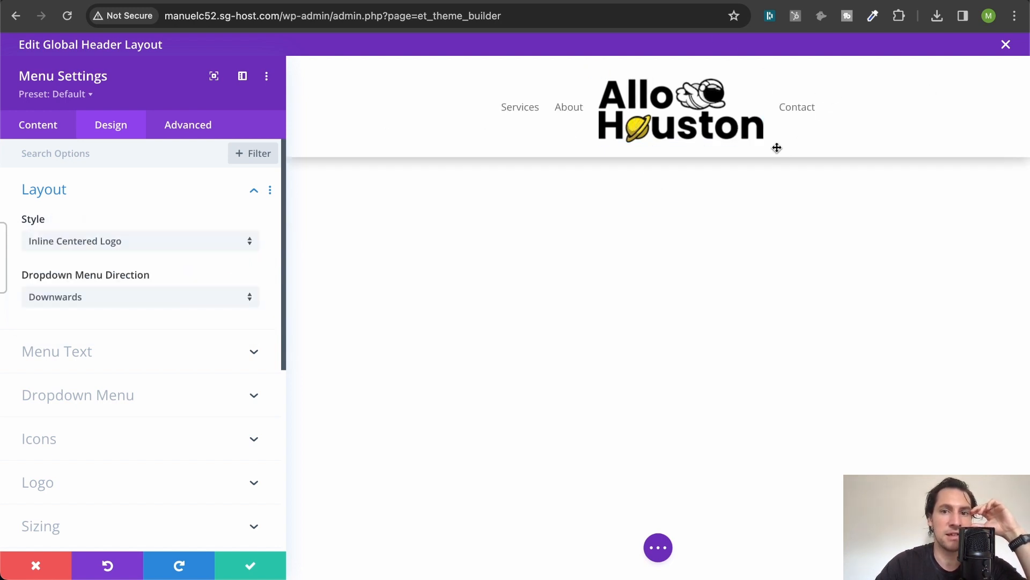
{"action": "left_click", "coordinate": [207, 243]}
{"action": "left_click", "coordinate": [153, 254]}
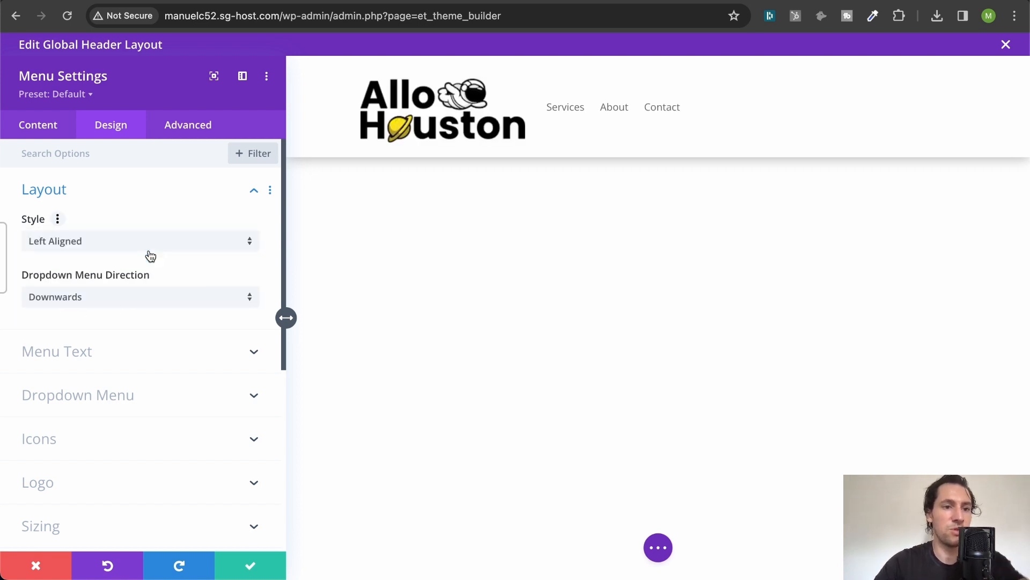
Set the menu text alignment to right in the Menu module's design options.
{"action": "left_click", "coordinate": [70, 366]}
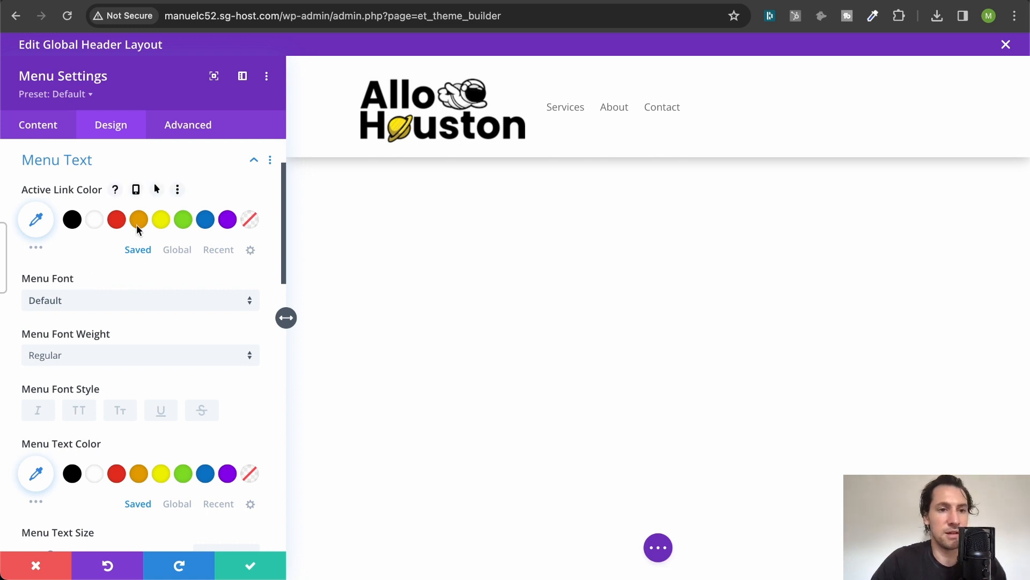
{"action": "scroll", "coordinate": [129, 329], "scroll_direction": "down", "scroll_amount": 3}
{"action": "scroll", "coordinate": [128, 328], "scroll_direction": "down", "scroll_amount": 10}
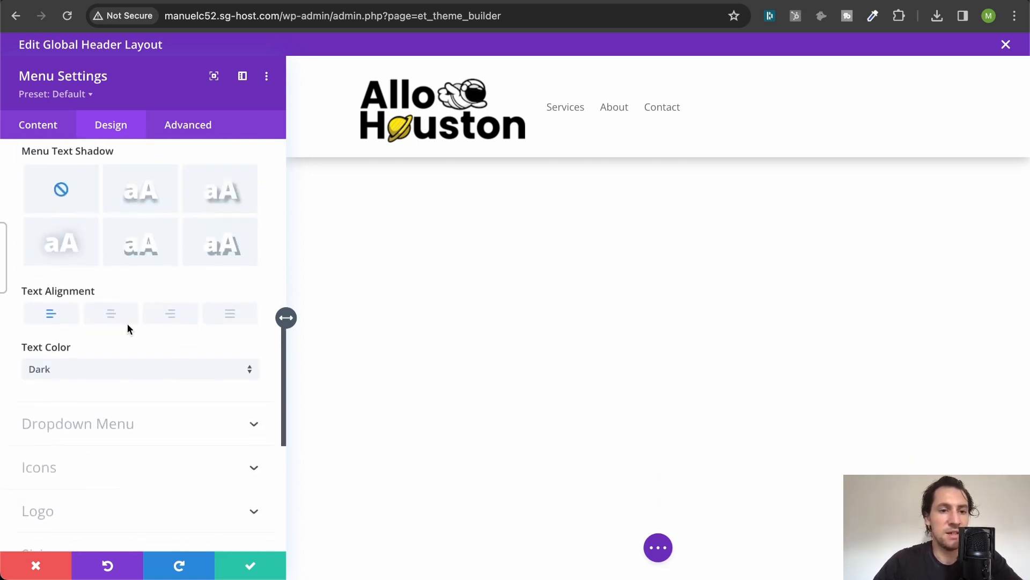
{"action": "left_click", "coordinate": [171, 283]}
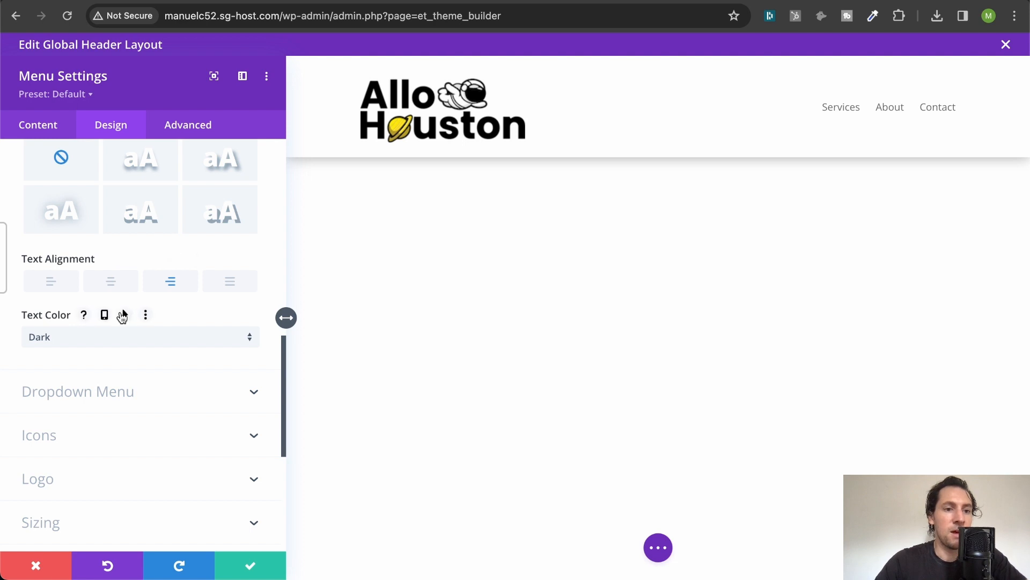
Set the logo width to 160px in the Menu module's Sizing design options.
{"action": "scroll", "coordinate": [123, 316], "scroll_direction": "up", "scroll_amount": 6}
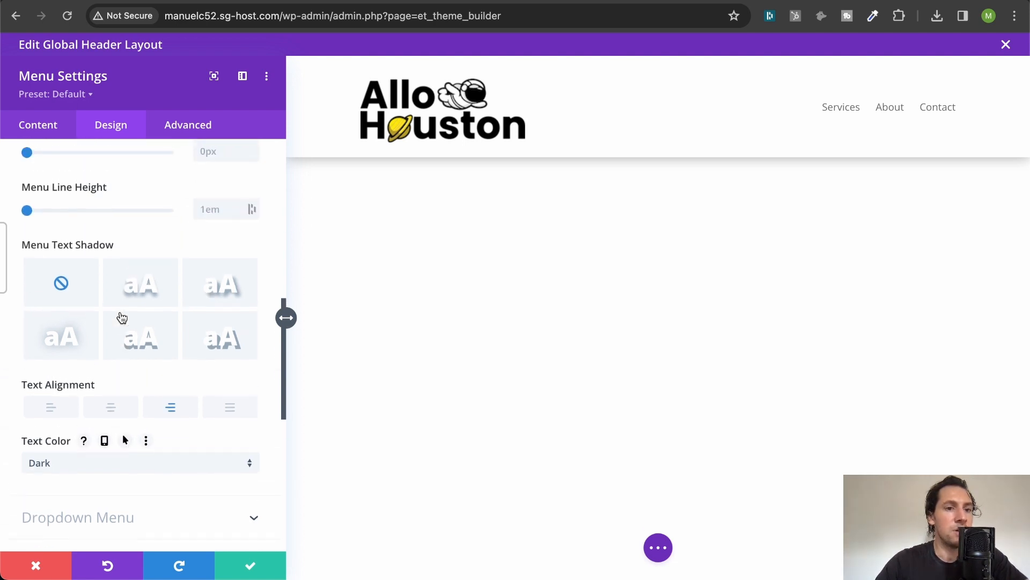
{"action": "scroll", "coordinate": [120, 217], "scroll_direction": "up", "scroll_amount": 2}
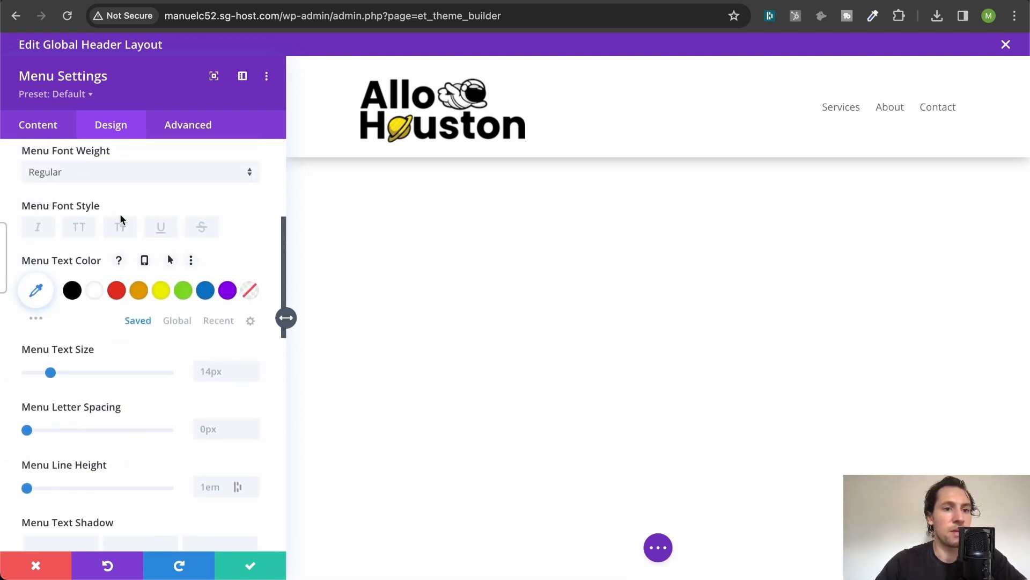
{"action": "scroll", "coordinate": [108, 166], "scroll_direction": "up", "scroll_amount": 7}
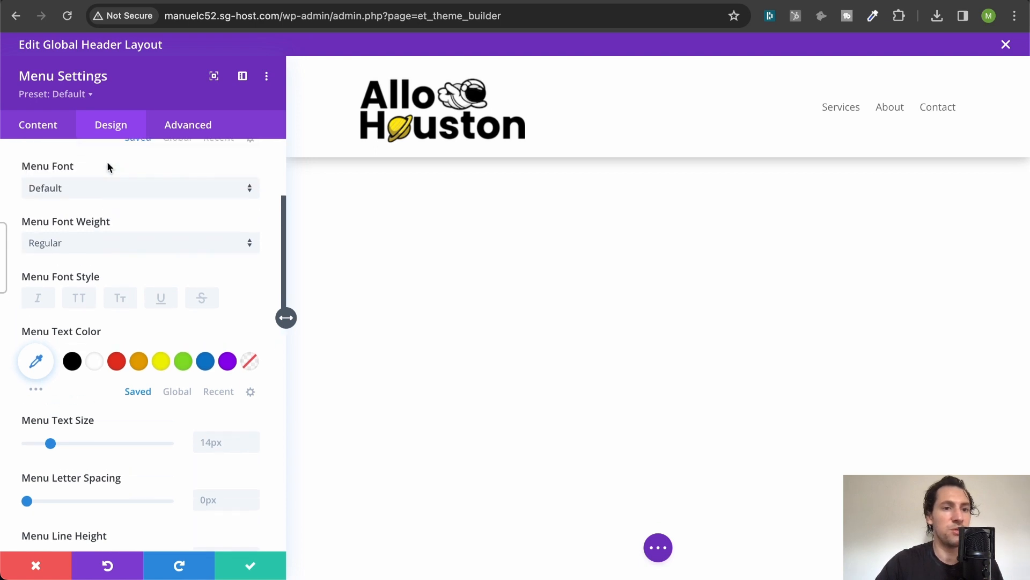
{"action": "left_click", "coordinate": [93, 193]}
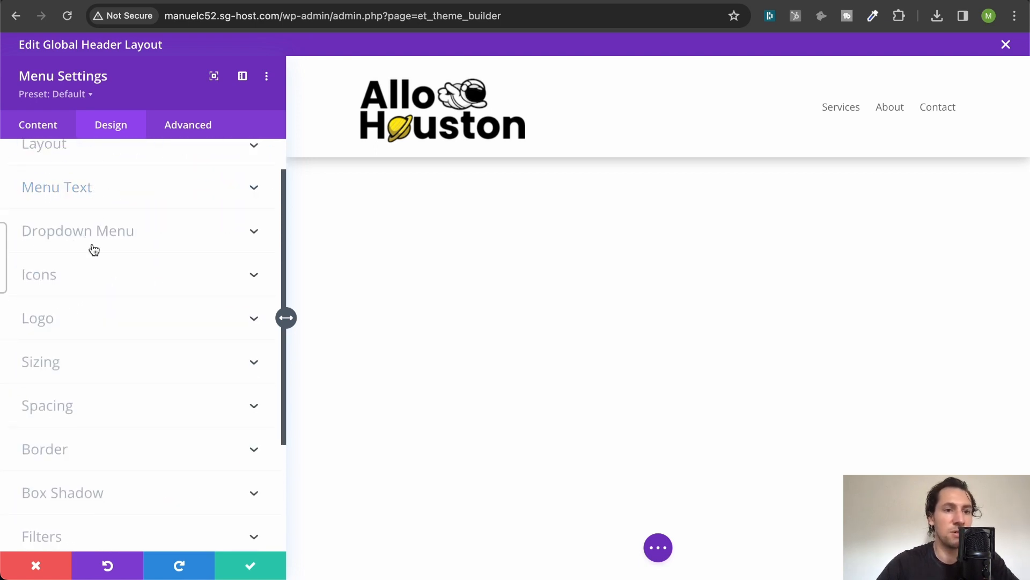
{"action": "left_click", "coordinate": [80, 315]}
{"action": "left_click", "coordinate": [84, 159]}
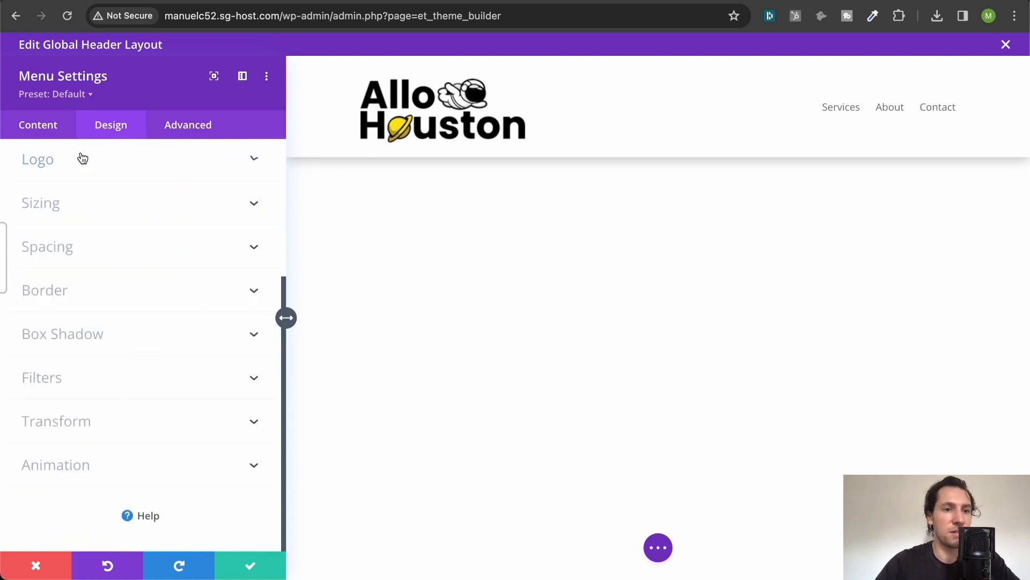
{"action": "left_click", "coordinate": [78, 210]}
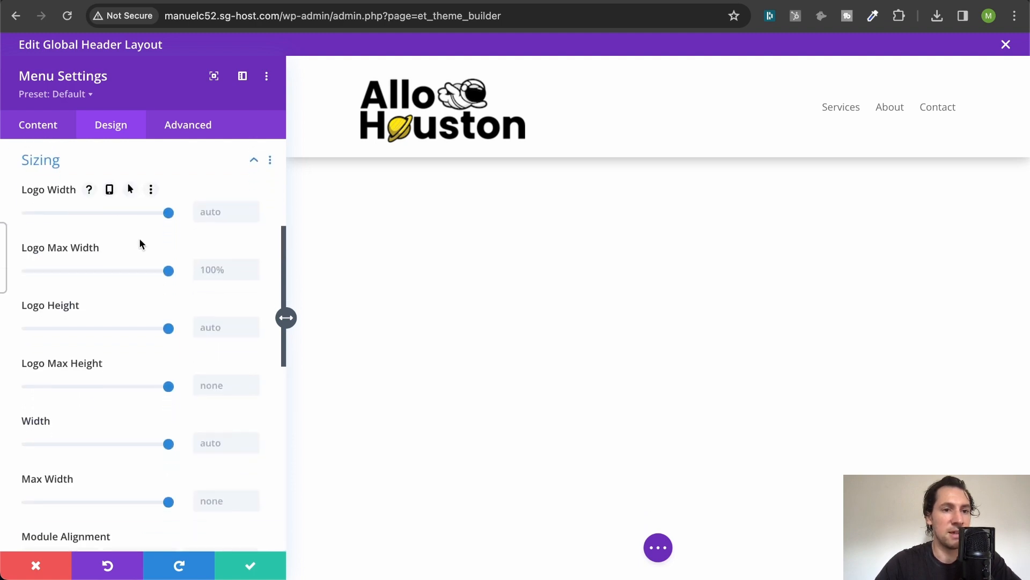
{"action": "left_click", "coordinate": [214, 209]}
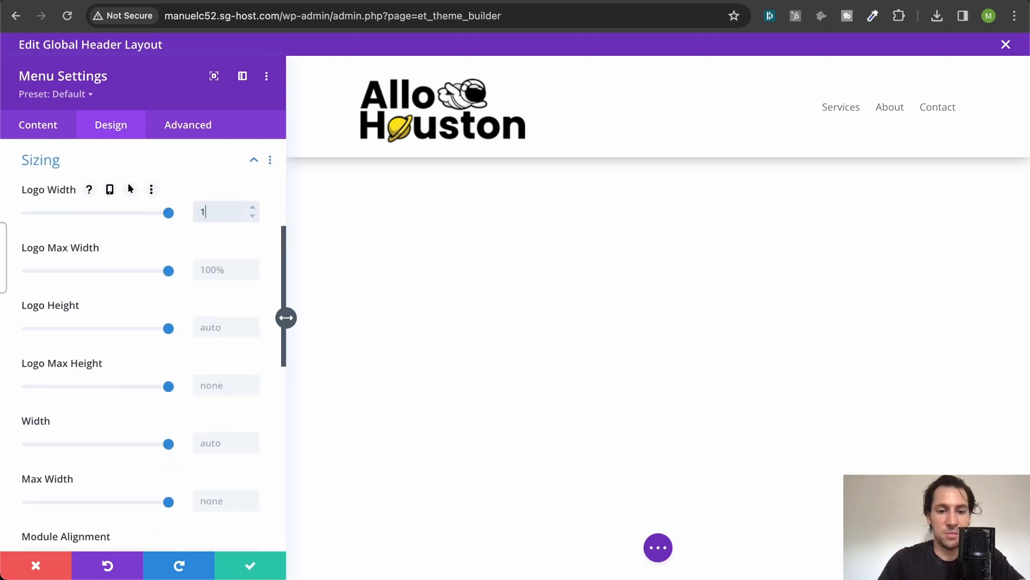
{"action": "type", "text": "160%"}
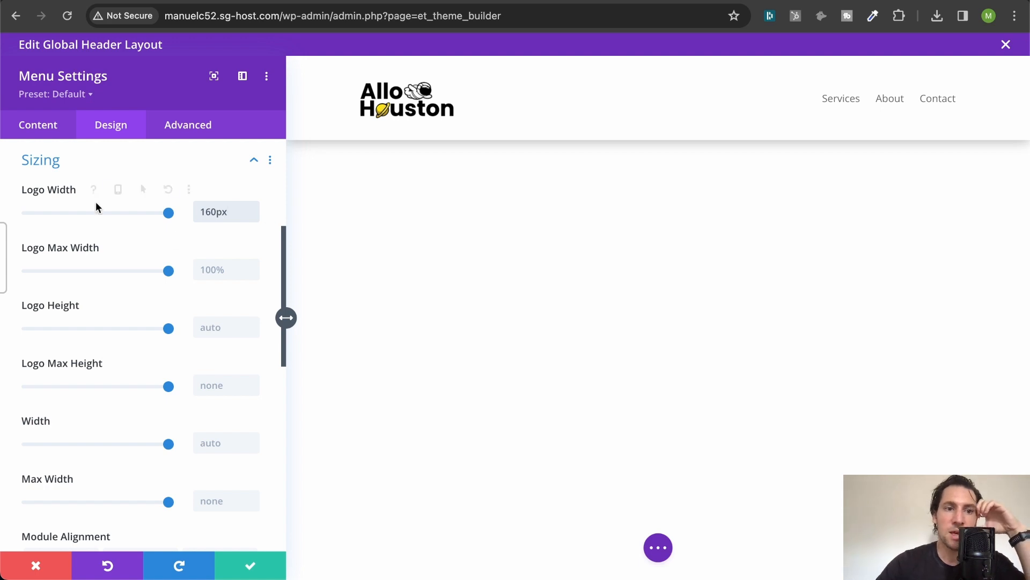
{"action": "left_click", "coordinate": [40, 158]}
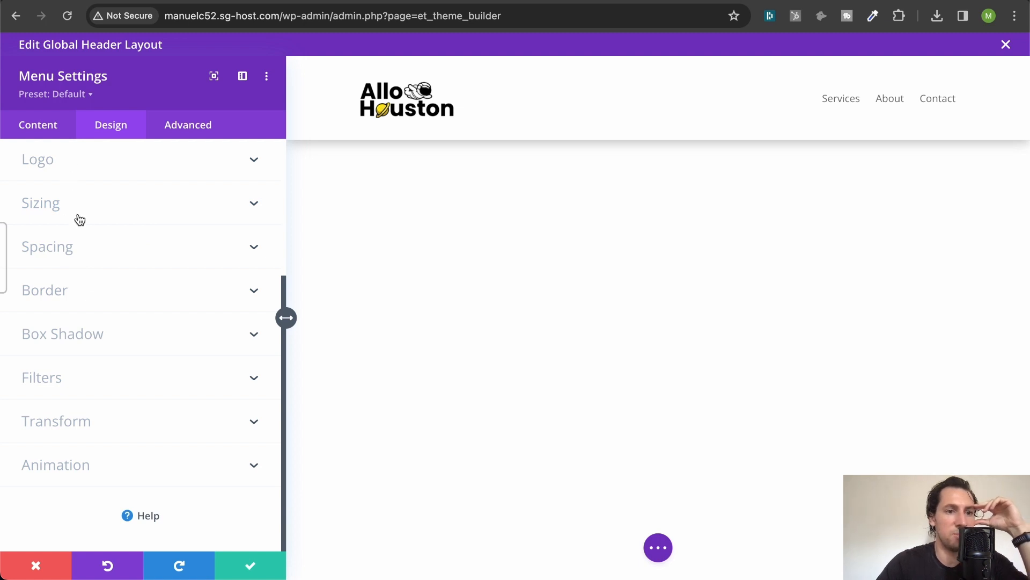
Change the menu font to Poppins in the Menu module's Menu Text options.
{"action": "scroll", "coordinate": [97, 225], "scroll_direction": "up", "scroll_amount": 5}
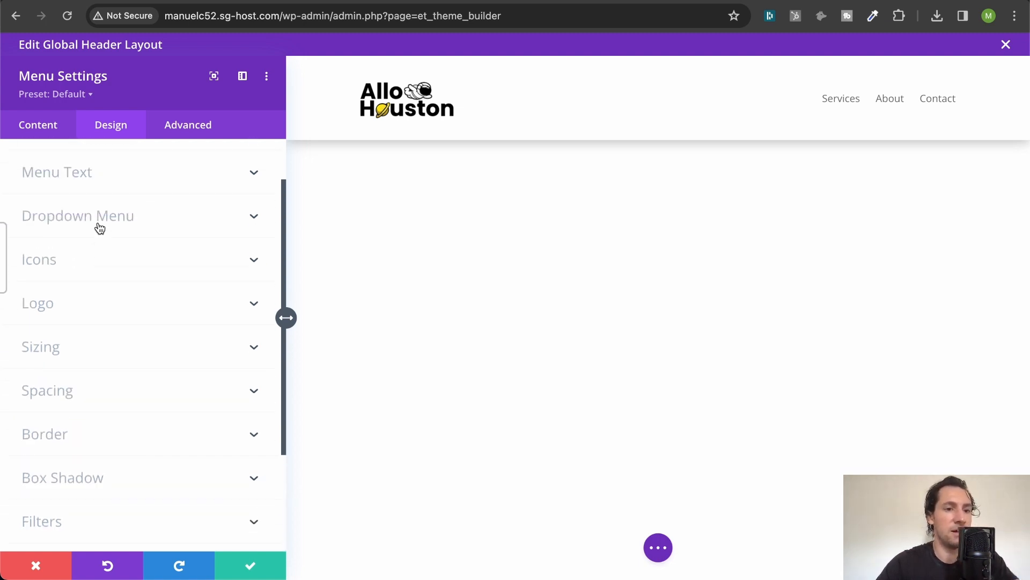
{"action": "left_click", "coordinate": [92, 232]}
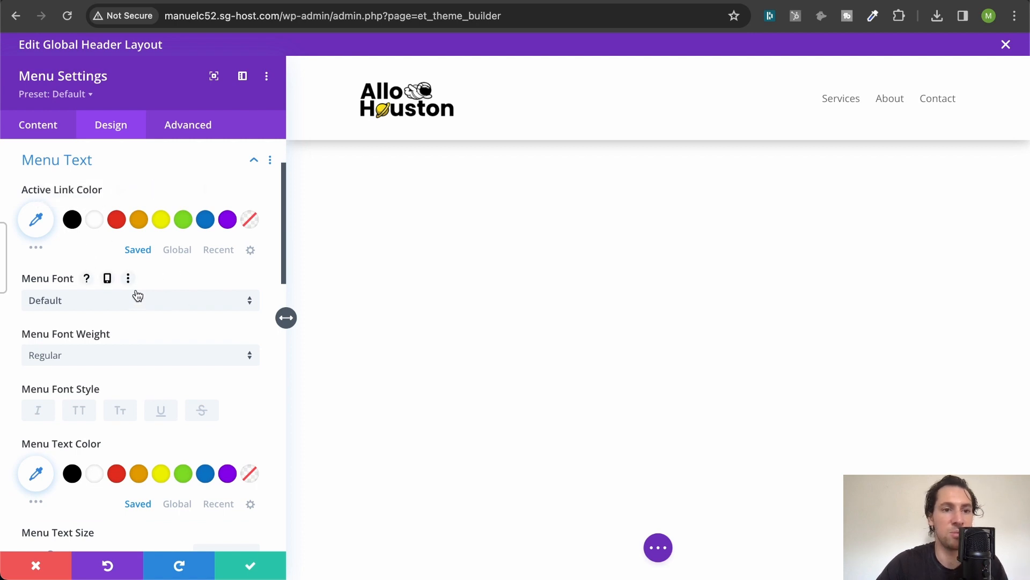
{"action": "left_click", "coordinate": [155, 300]}
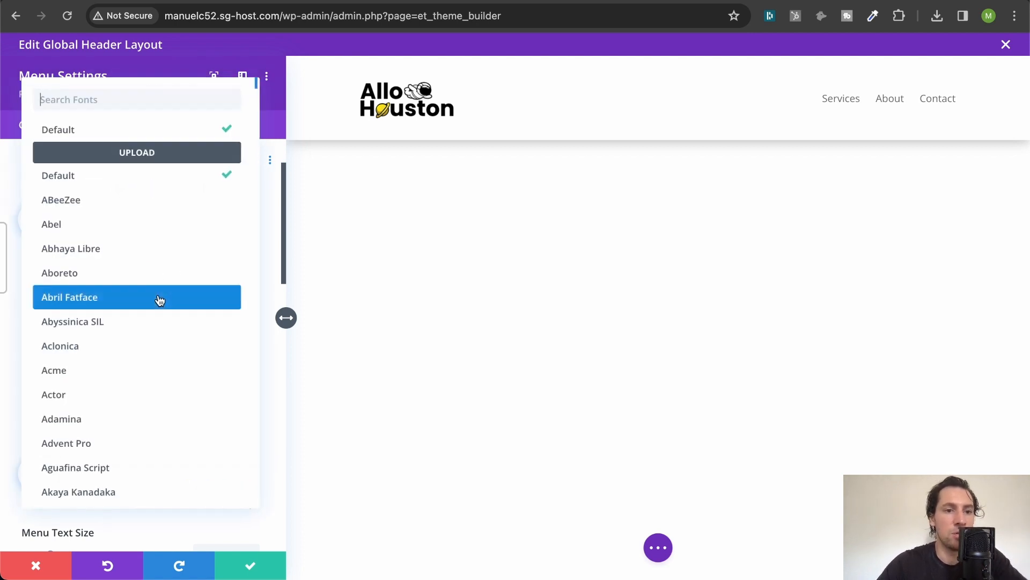
{"action": "scroll", "coordinate": [148, 209], "scroll_direction": "down", "scroll_amount": 6}
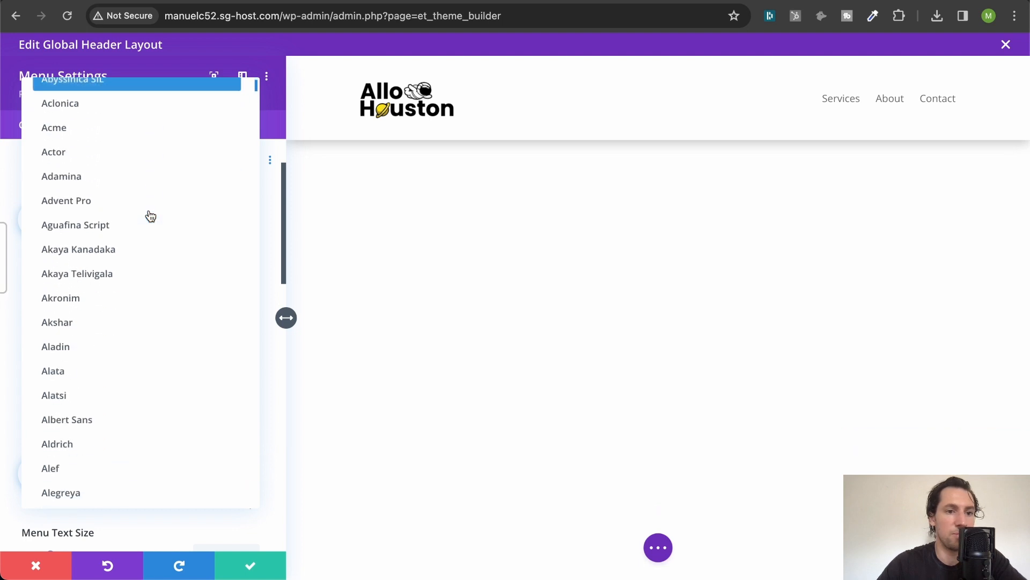
{"action": "scroll", "coordinate": [149, 216], "scroll_direction": "up", "scroll_amount": 7}
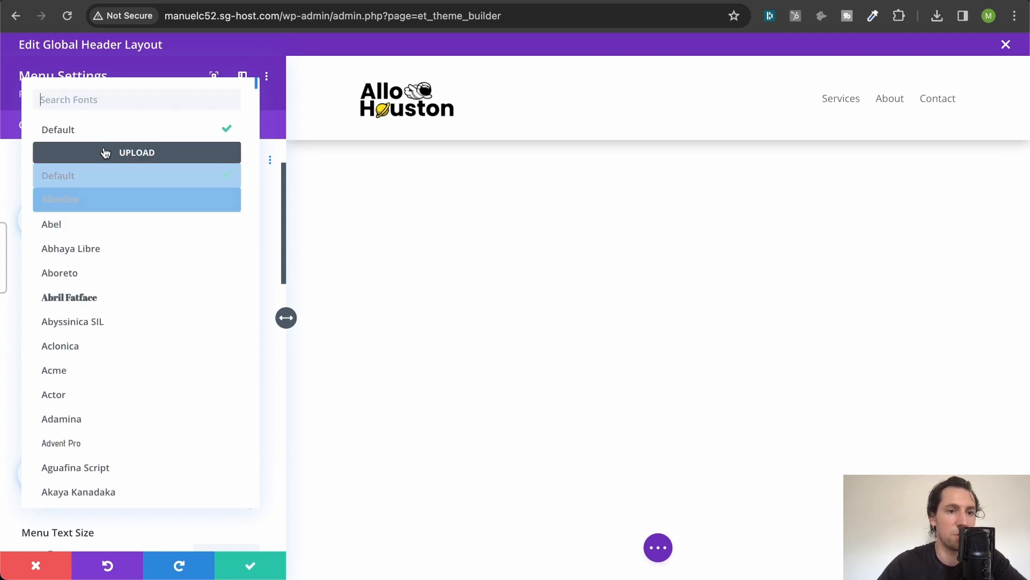
{"action": "left_click", "coordinate": [111, 102]}
{"action": "type", "text": "popp"}
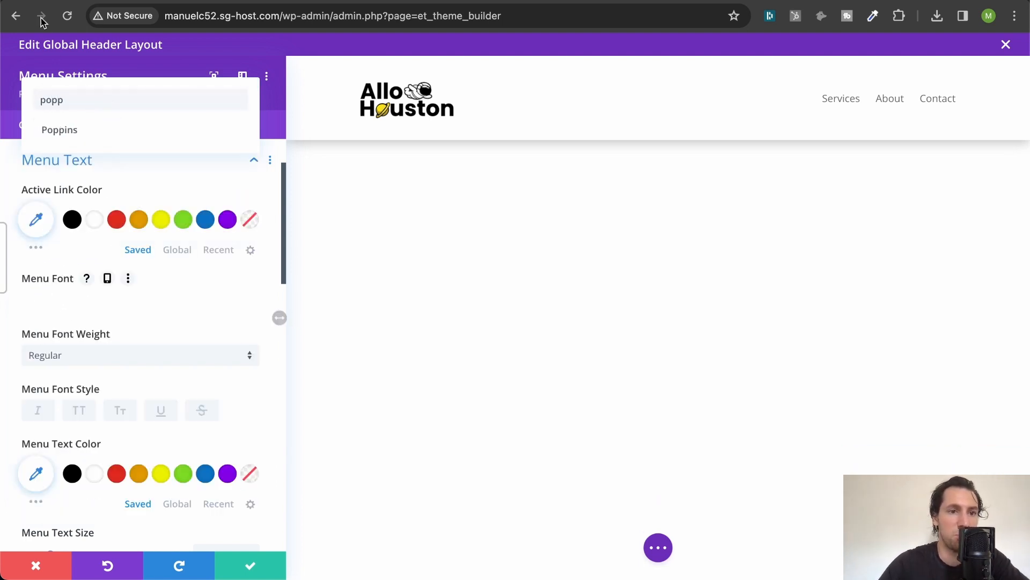
{"action": "left_click", "coordinate": [62, 129]}
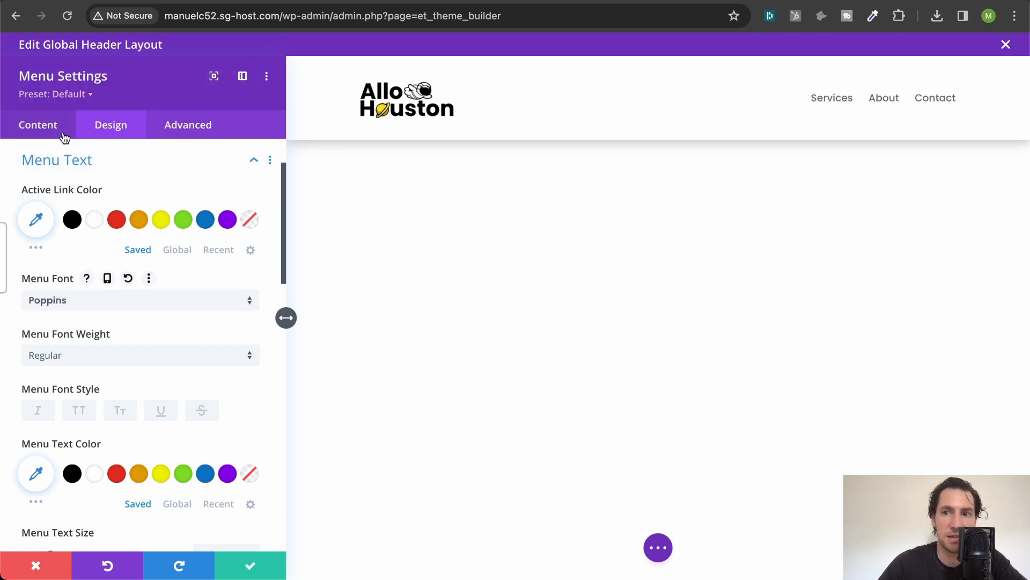
Set the menu text size to 18px.
{"action": "scroll", "coordinate": [107, 265], "scroll_direction": "down", "scroll_amount": 2}
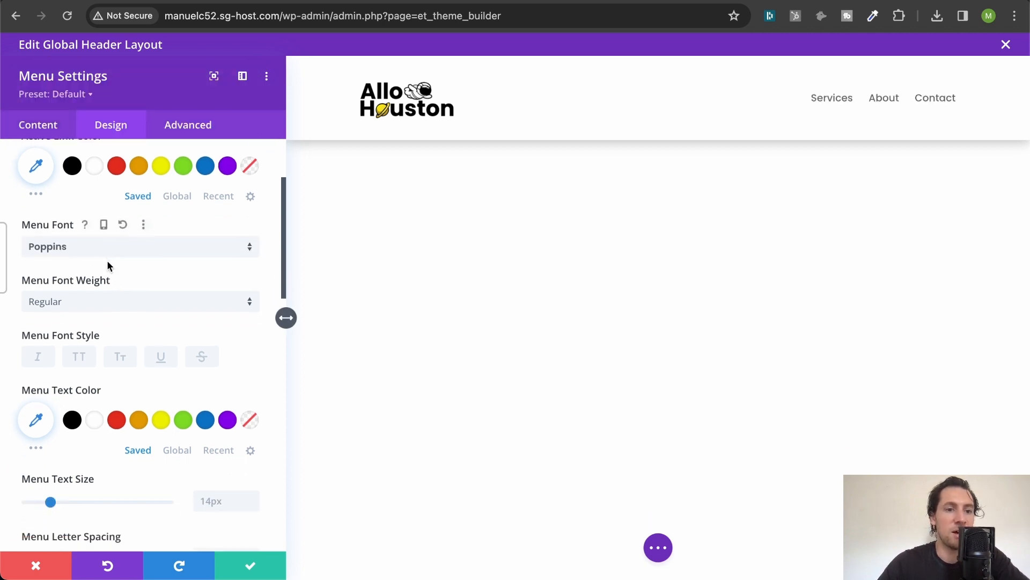
{"action": "scroll", "coordinate": [107, 265], "scroll_direction": "down", "scroll_amount": 3}
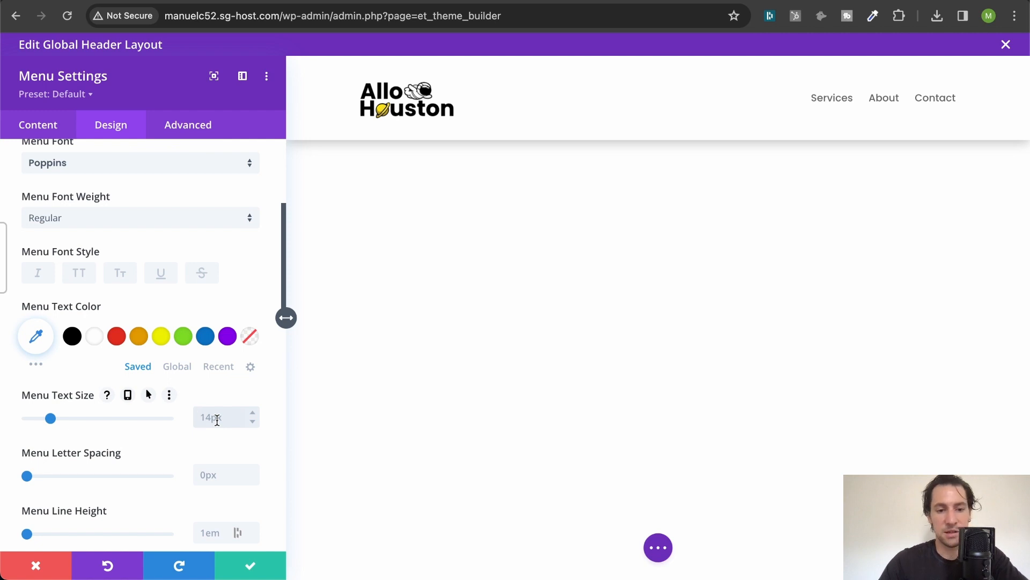
{"action": "type", "text": "18"}
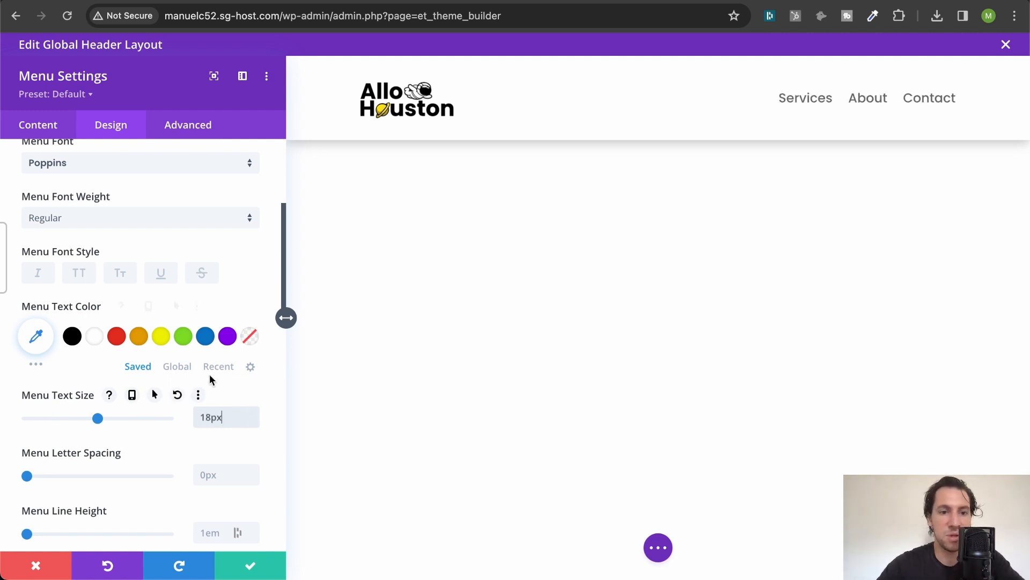
Enable a hover state for the menu text color and set the hover color to purple #8300e9.
{"action": "scroll", "coordinate": [210, 375], "scroll_direction": "down", "scroll_amount": 3}
{"action": "scroll", "coordinate": [169, 324], "scroll_direction": "down", "scroll_amount": 2}
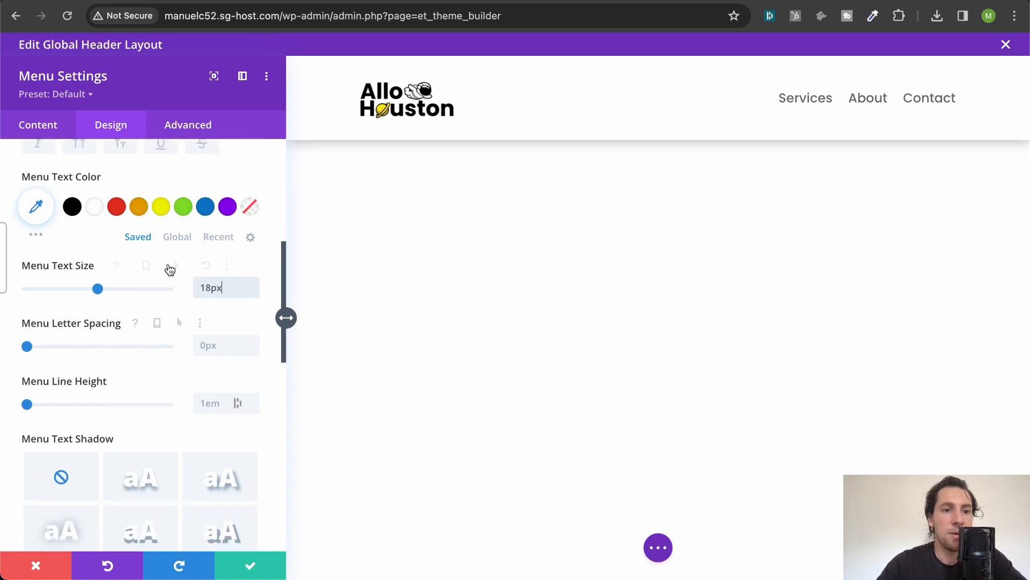
{"action": "scroll", "coordinate": [155, 276], "scroll_direction": "up", "scroll_amount": 2}
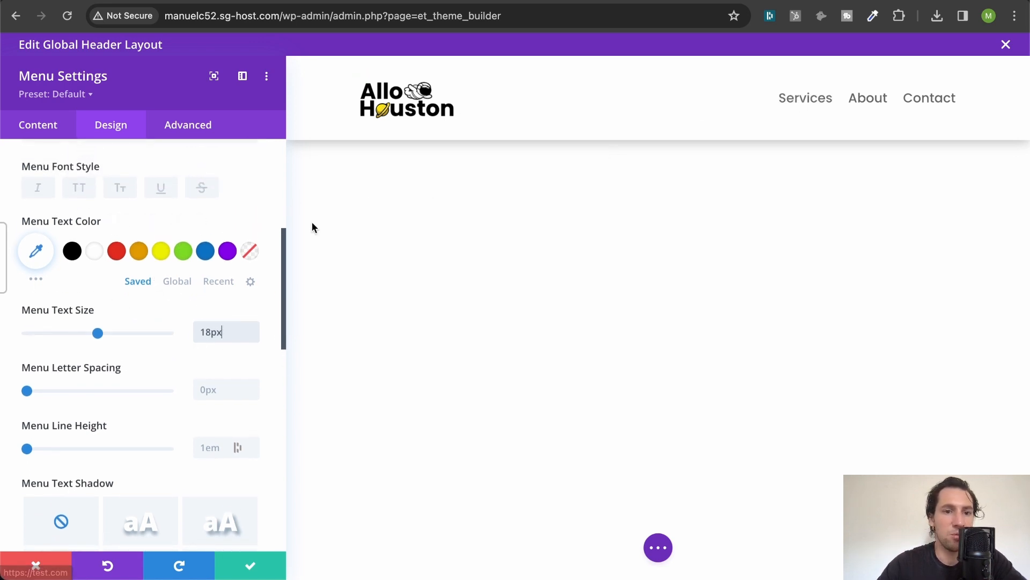
{"action": "mouse_move", "coordinate": [115, 229]}
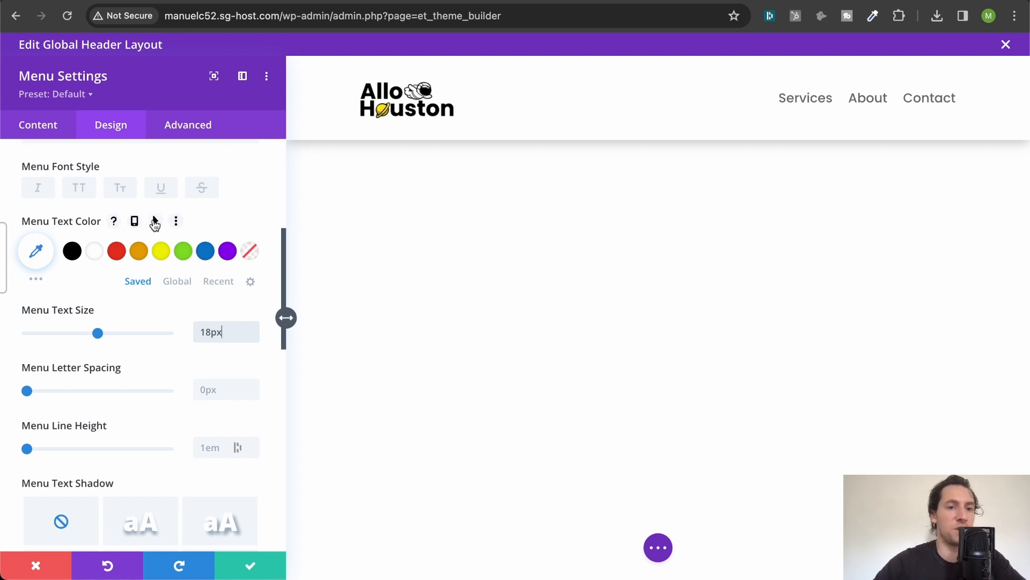
{"action": "mouse_move", "coordinate": [153, 214]}
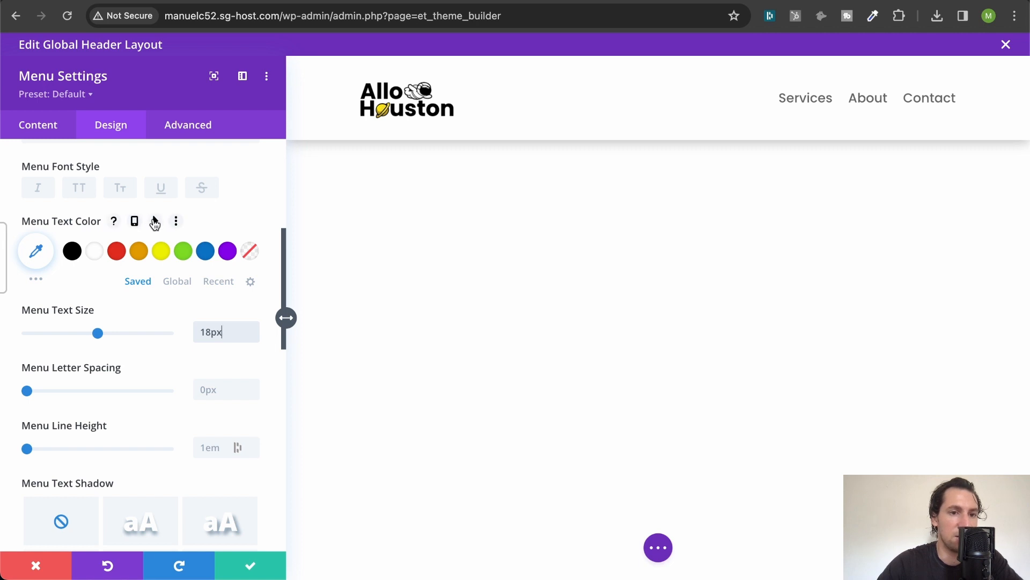
{"action": "left_click", "coordinate": [155, 221]}
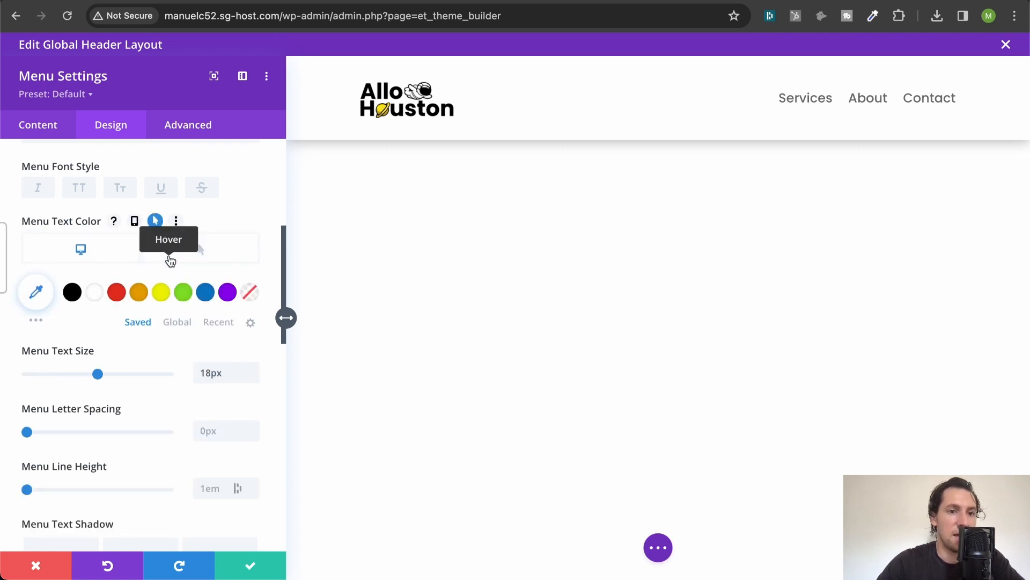
{"action": "left_click", "coordinate": [179, 258]}
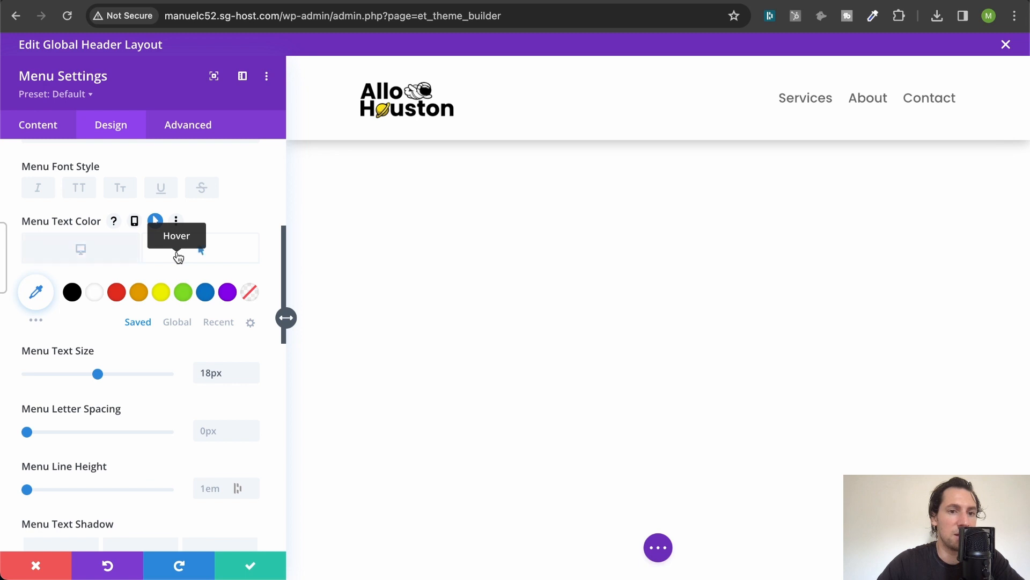
{"action": "left_click", "coordinate": [229, 293]}
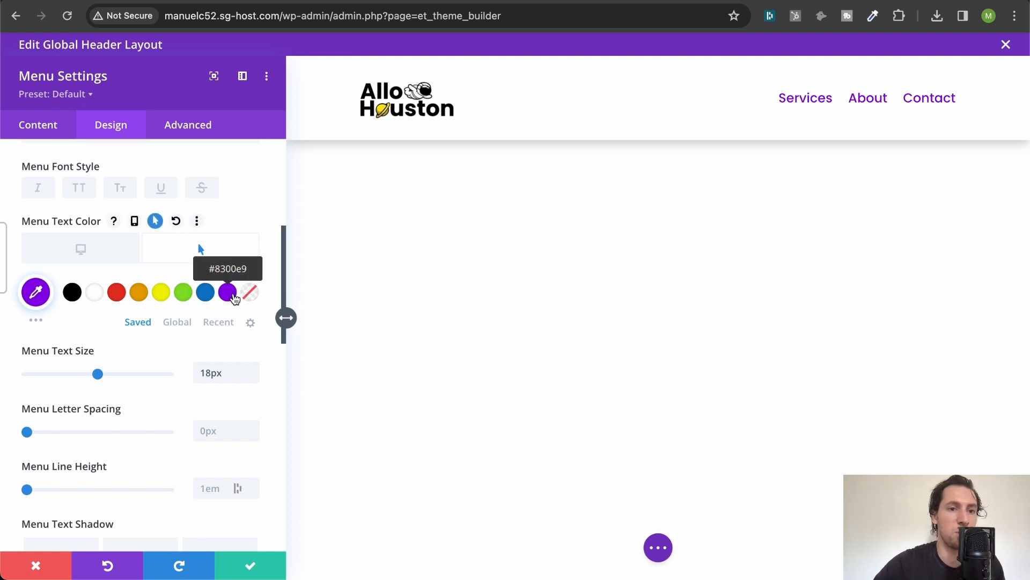
Save the Menu module settings and exit the global header layout editor, saving its changes.
{"action": "scroll", "coordinate": [135, 229], "scroll_direction": "down", "scroll_amount": 10}
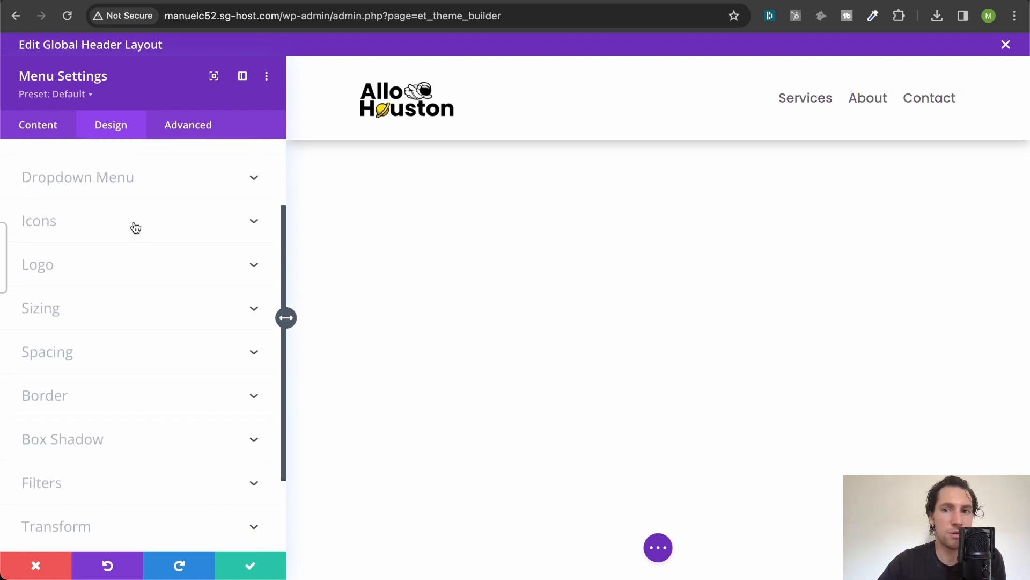
{"action": "scroll", "coordinate": [135, 228], "scroll_direction": "up", "scroll_amount": 3}
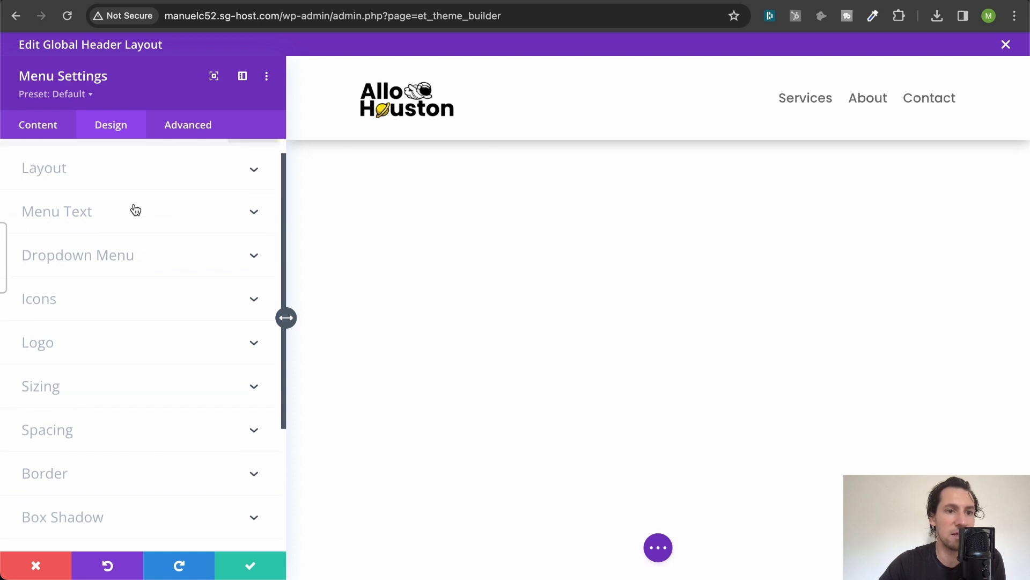
{"action": "scroll", "coordinate": [135, 210], "scroll_direction": "up", "scroll_amount": 1}
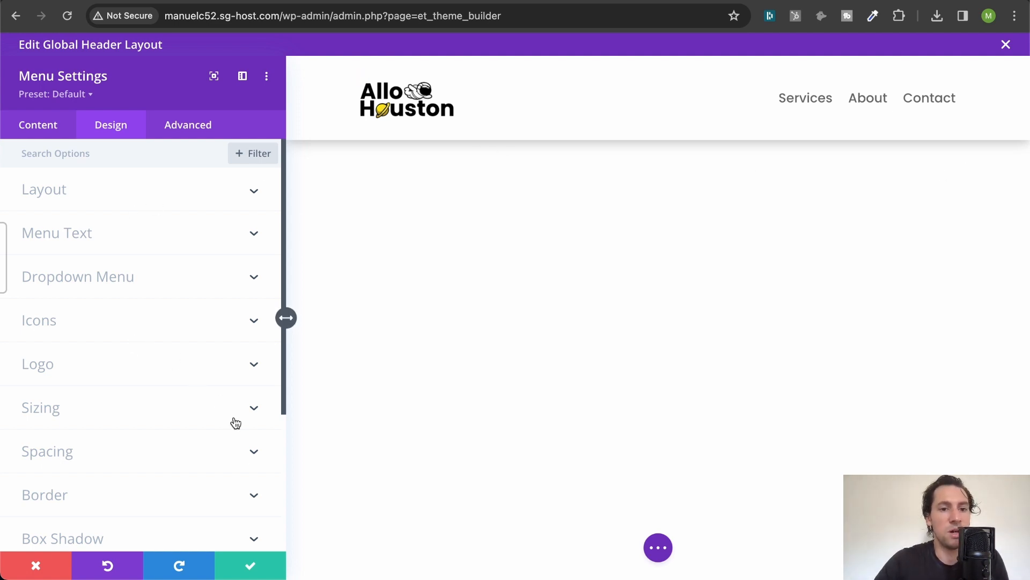
{"action": "left_click", "coordinate": [245, 562]}
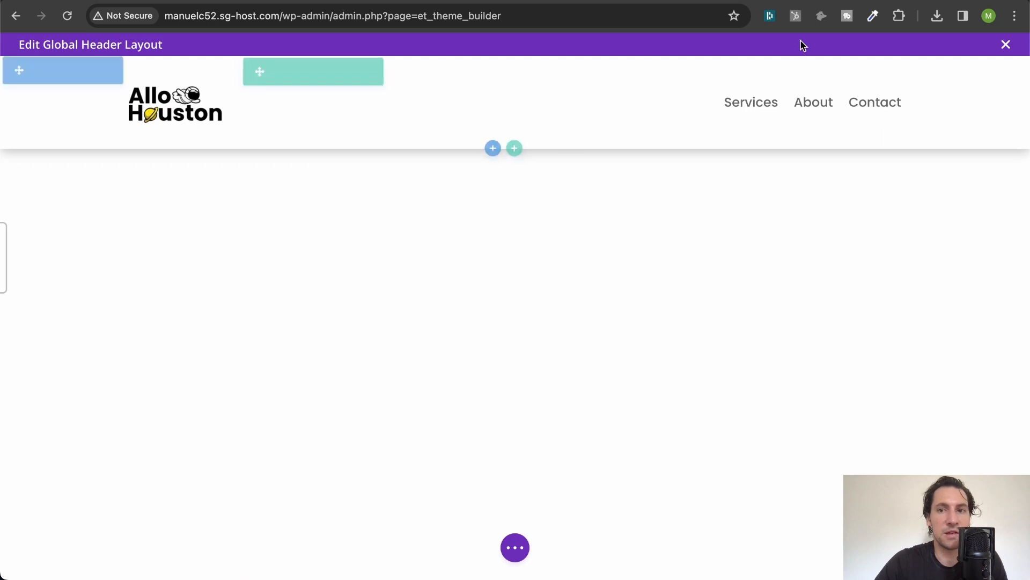
{"action": "left_click", "coordinate": [1008, 46]}
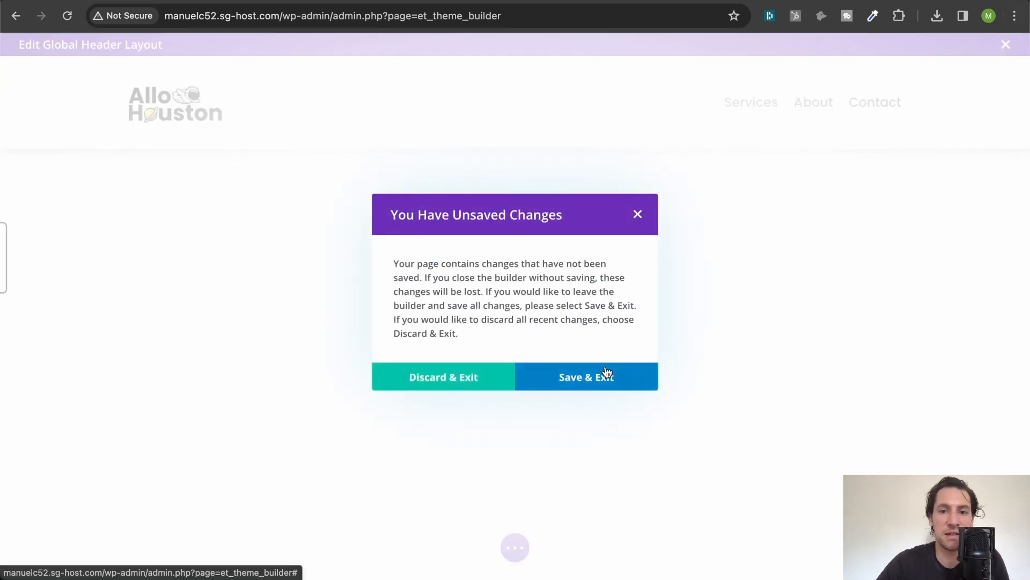
{"action": "left_click", "coordinate": [606, 373]}
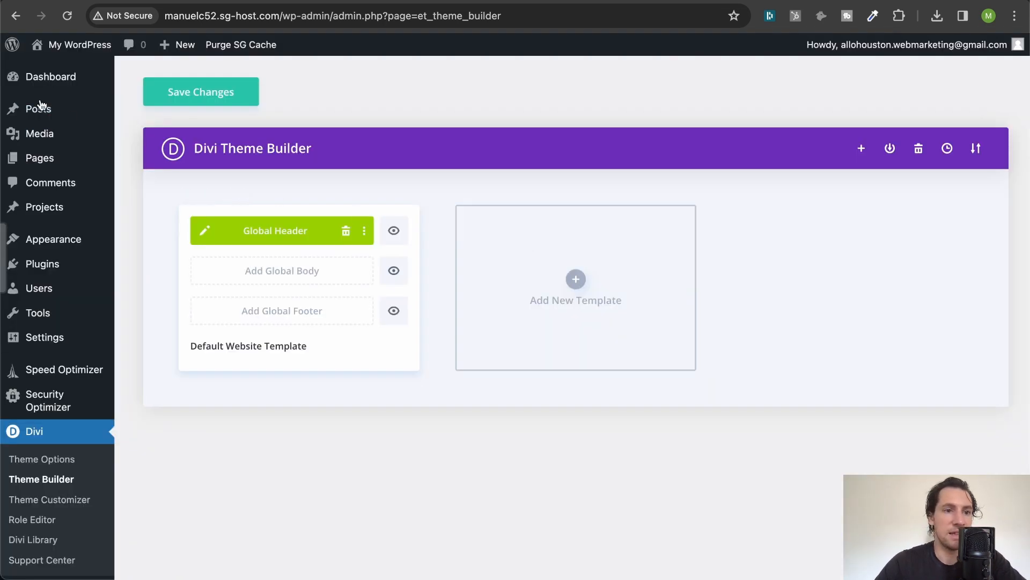
{"action": "mouse_move", "coordinate": [65, 247]}
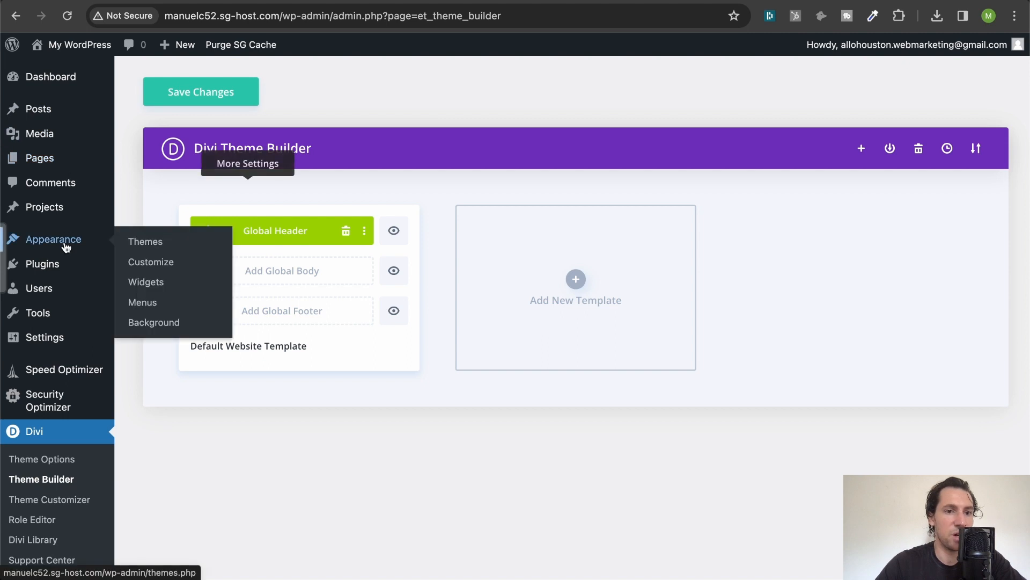
{"action": "left_click", "coordinate": [166, 261]}
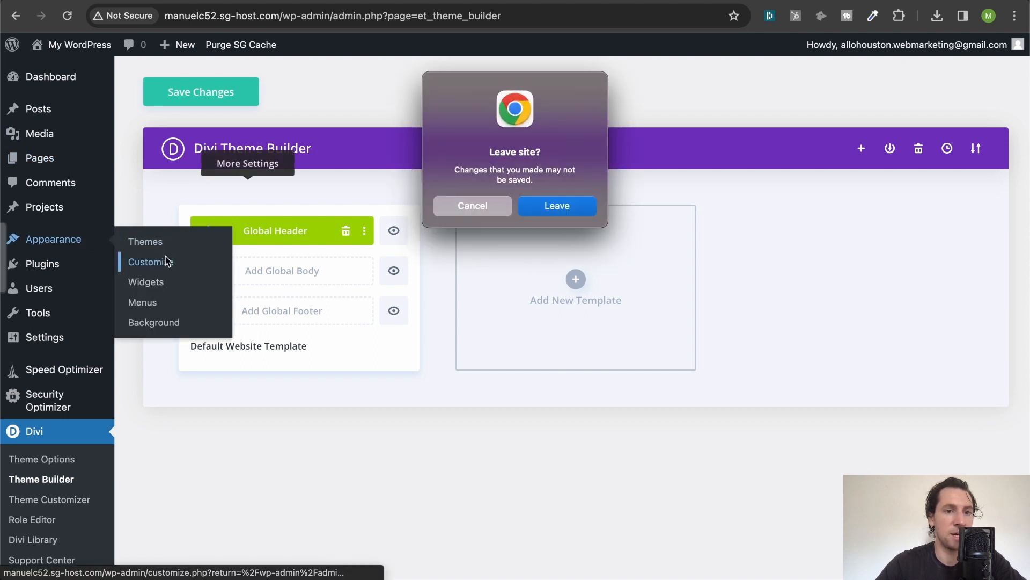
{"action": "left_click", "coordinate": [482, 208]}
Save the Theme Builder changes containing the new global header.
{"action": "left_click", "coordinate": [215, 96]}
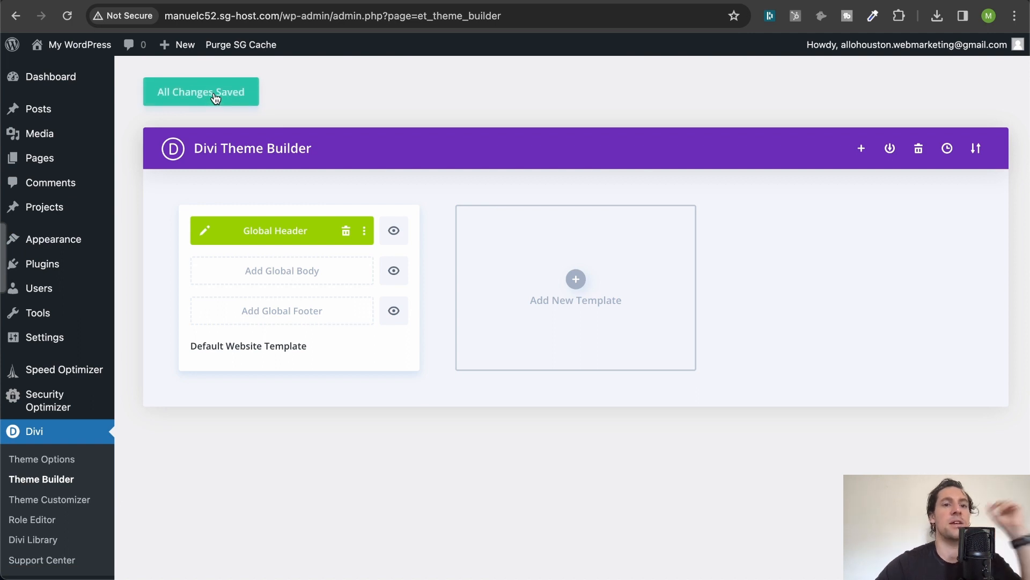
Open the Main Menu in the theme customizer's menu settings and expand its Contact item.
{"action": "mouse_move", "coordinate": [73, 239]}
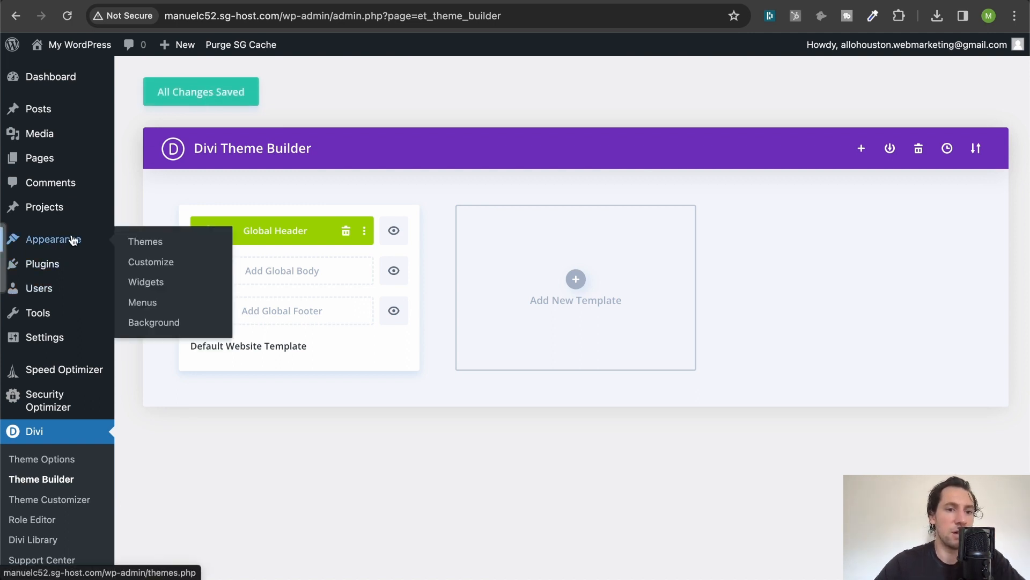
{"action": "left_click", "coordinate": [165, 267]}
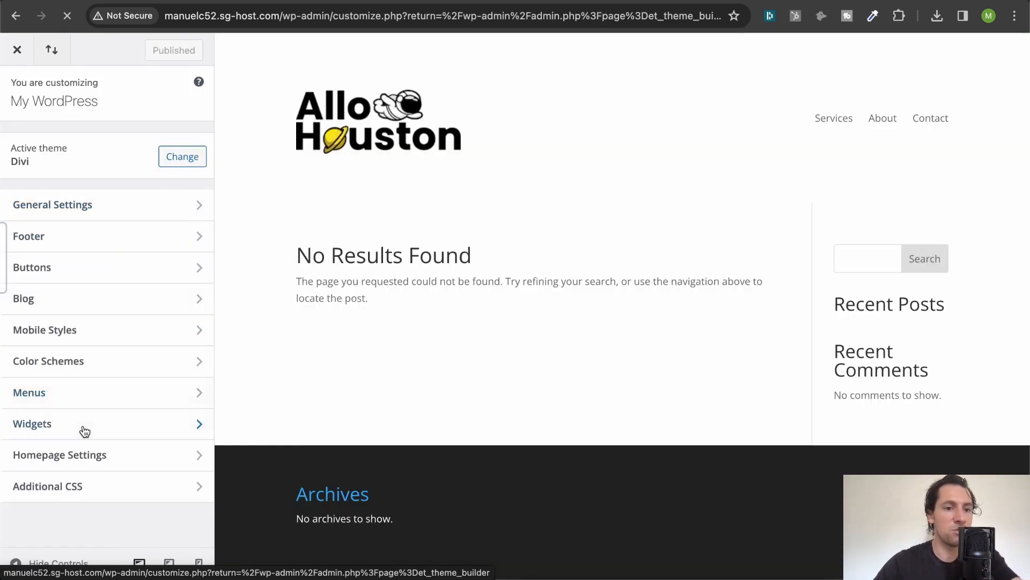
{"action": "left_click", "coordinate": [84, 426]}
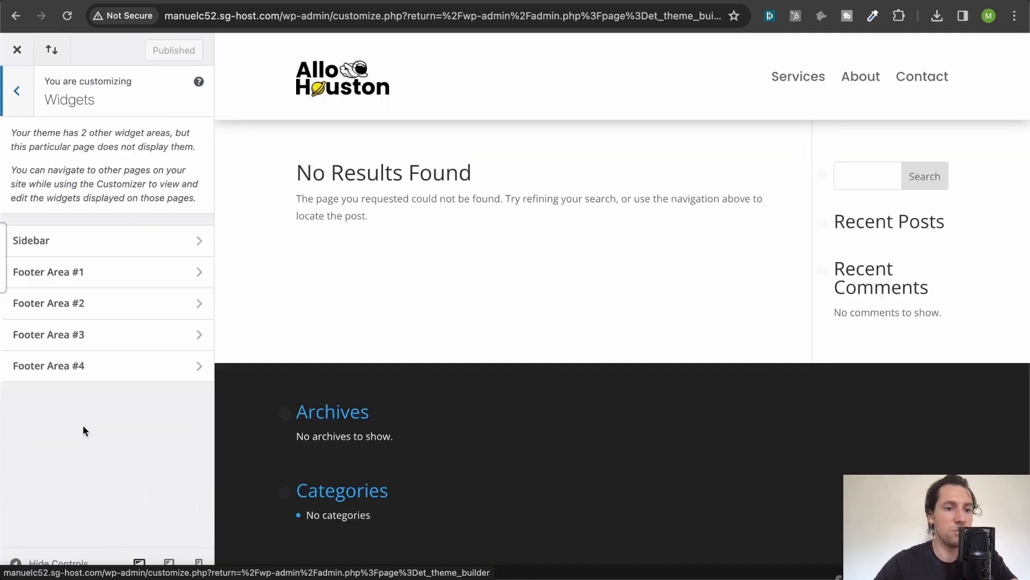
{"action": "left_click", "coordinate": [17, 104]}
{"action": "left_click", "coordinate": [88, 398]}
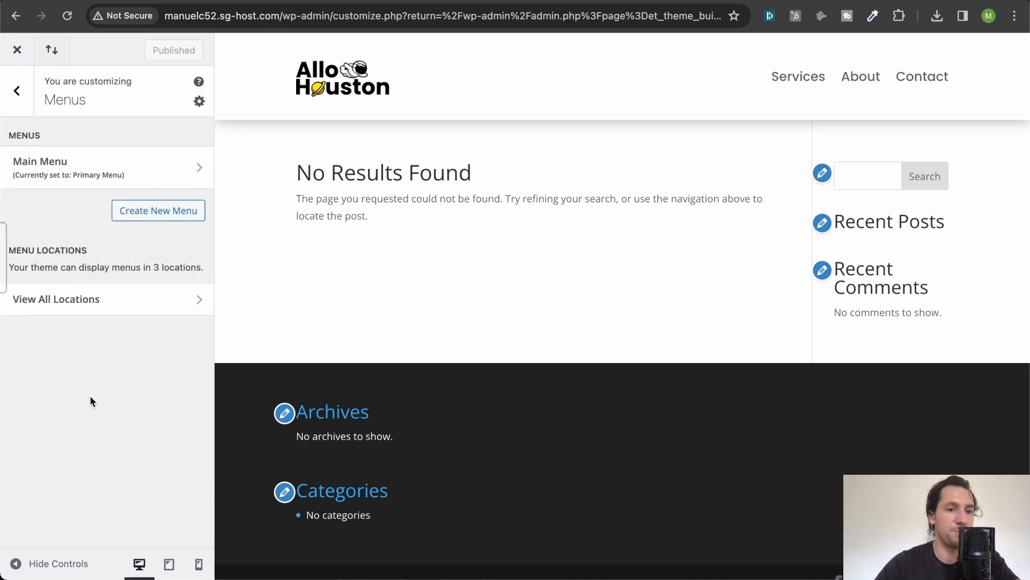
{"action": "left_click", "coordinate": [93, 164]}
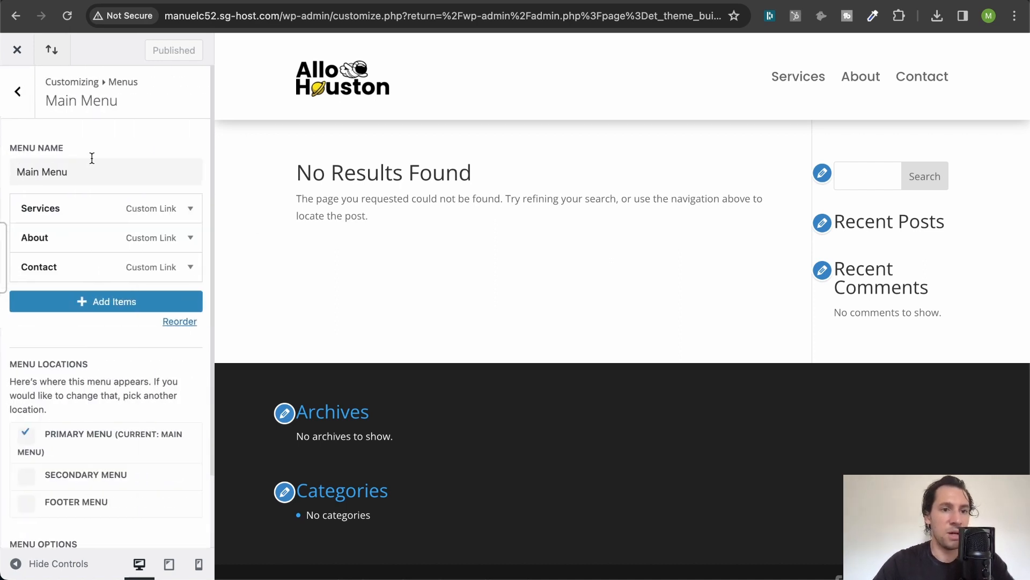
{"action": "left_click", "coordinate": [94, 276]}
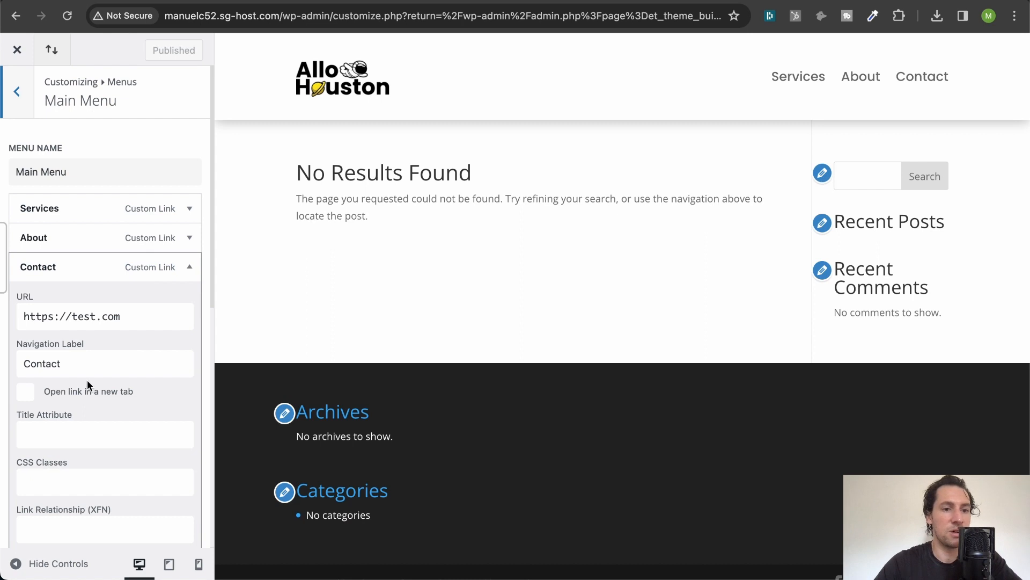
Give the Contact menu item the CSS class contact-button and select the class name.
{"action": "left_click", "coordinate": [66, 487]}
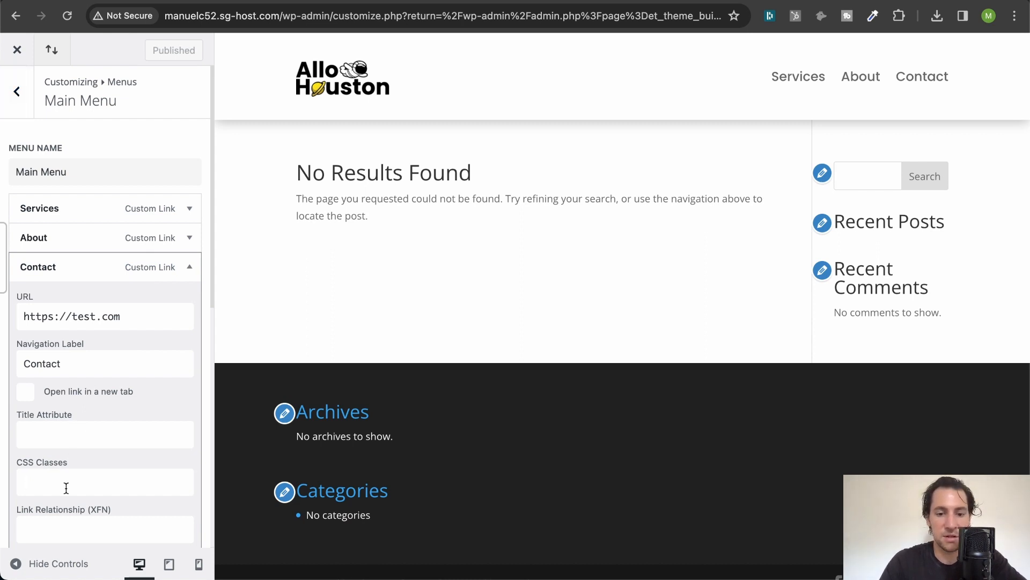
{"action": "type", "text": "ont"}
{"action": "key", "text": "BackSpace"}
{"action": "key", "text": "BackSpace"}
{"action": "key", "text": "BackSpace"}
{"action": "type", "text": "co"}
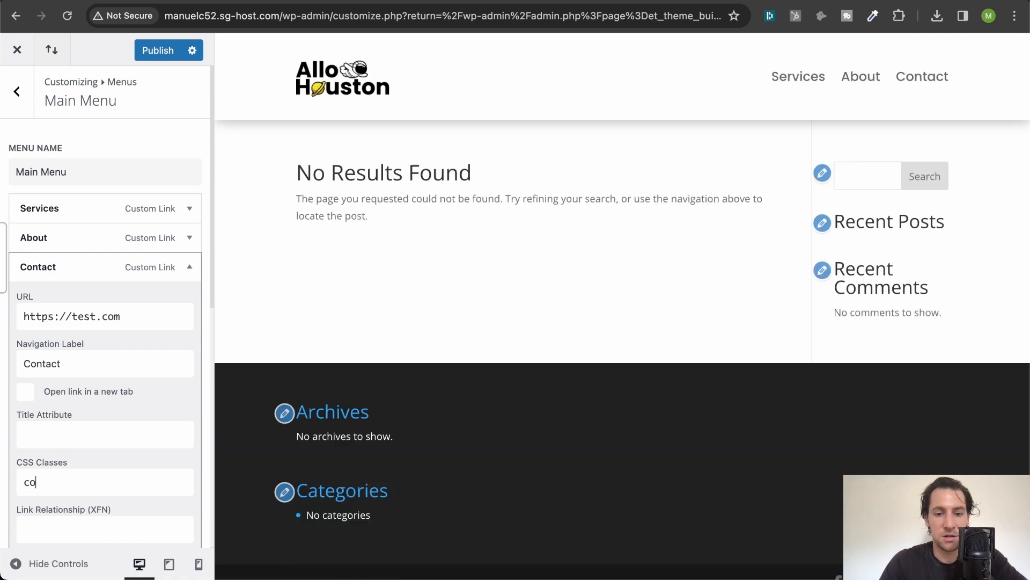
{"action": "type", "text": "ntact-b"}
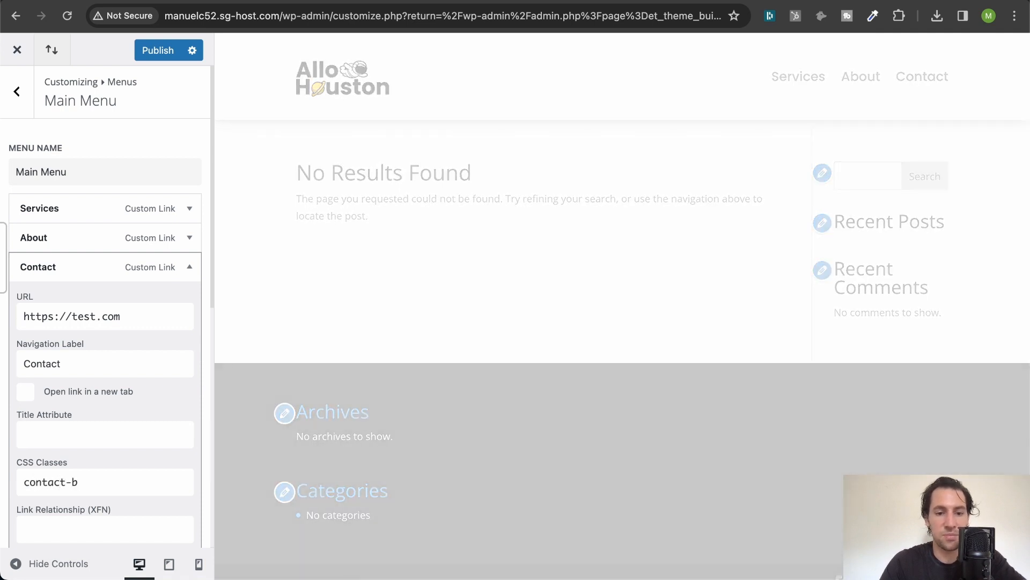
{"action": "type", "text": "utton"}
{"action": "key", "text": "super+a"}
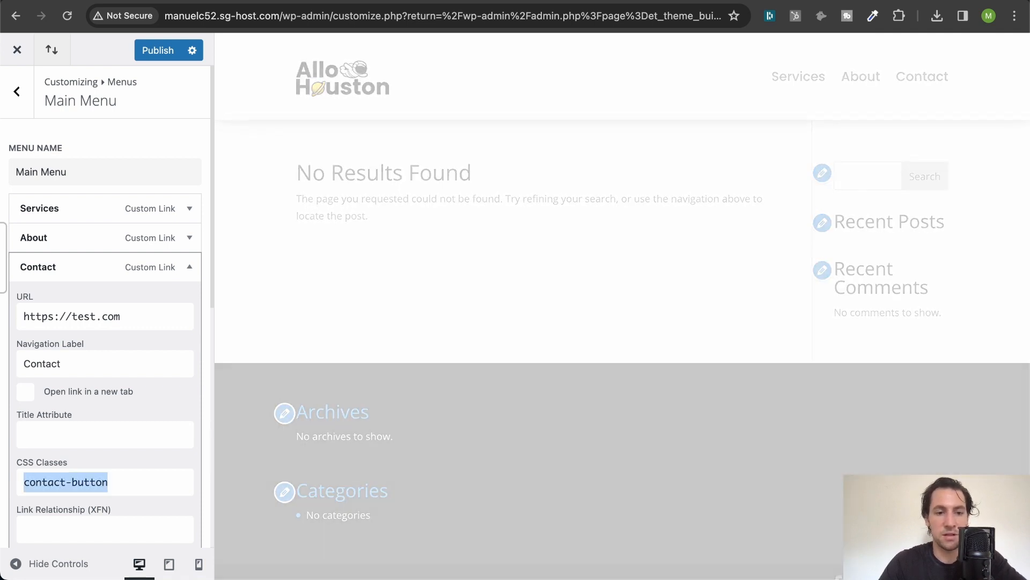
Publish the menu changes, leave the customizer and reopen the Global Header layout for editing.
{"action": "left_click", "coordinate": [161, 50]}
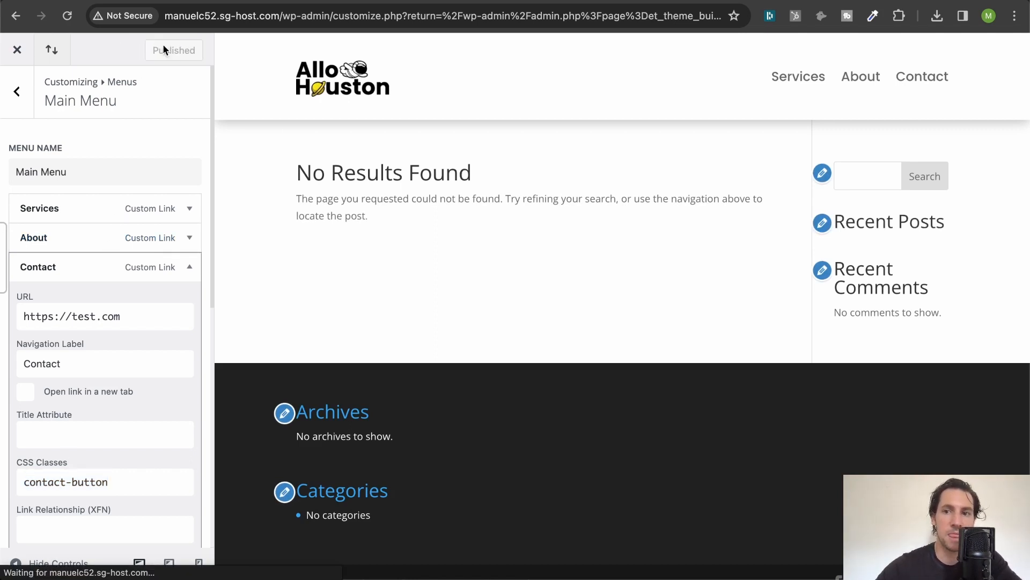
{"action": "left_click", "coordinate": [18, 51]}
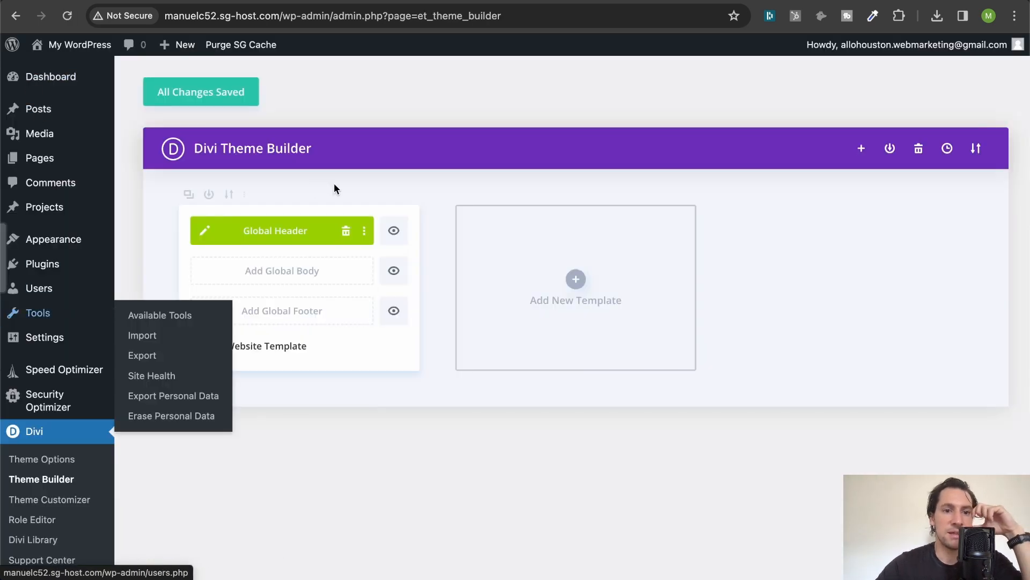
{"action": "left_click", "coordinate": [205, 235]}
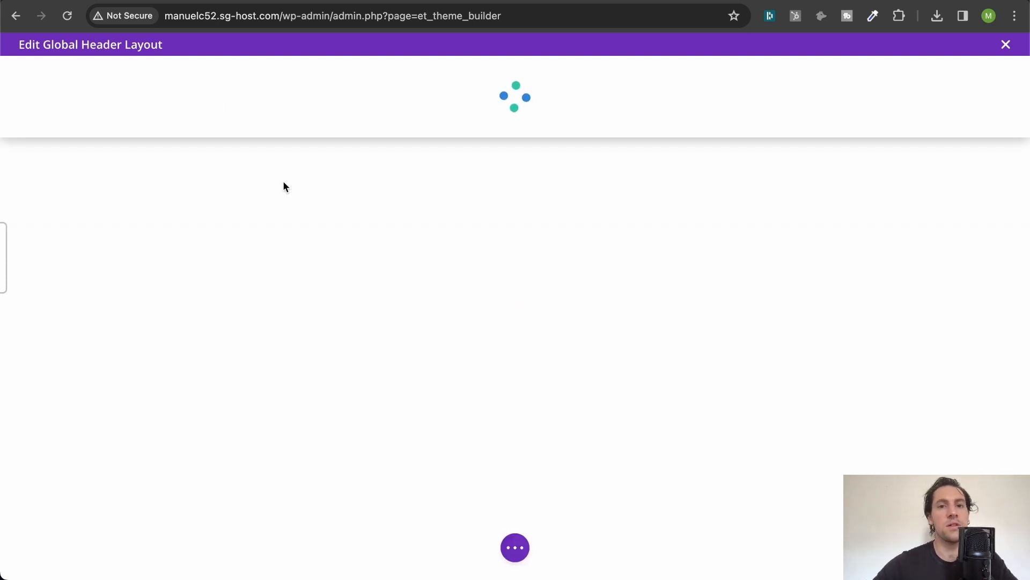
{"action": "mouse_move", "coordinate": [251, 120]}
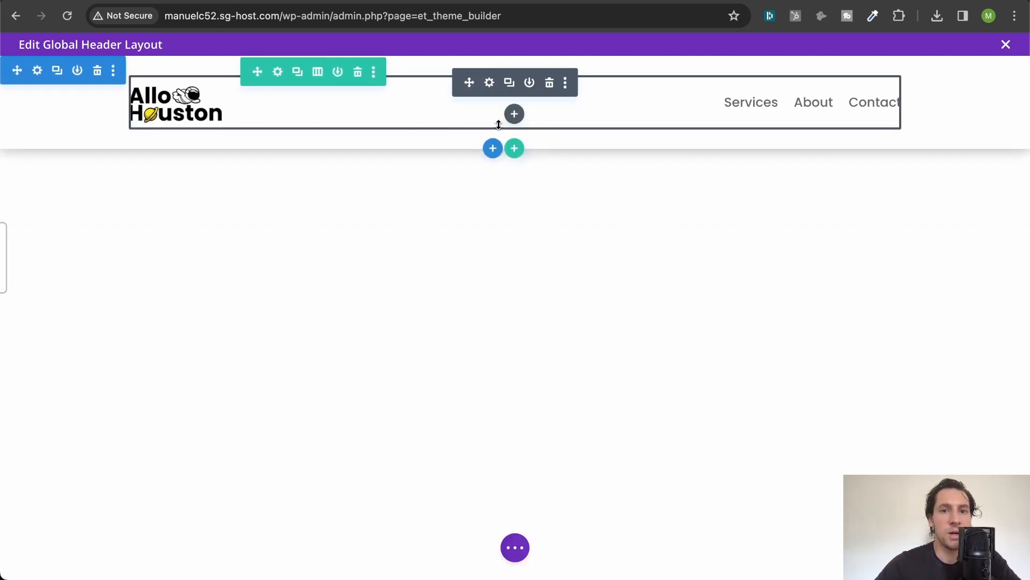
Open the Menu module's free-form custom CSS editor and dock the settings window beside the header preview.
{"action": "left_click", "coordinate": [489, 83]}
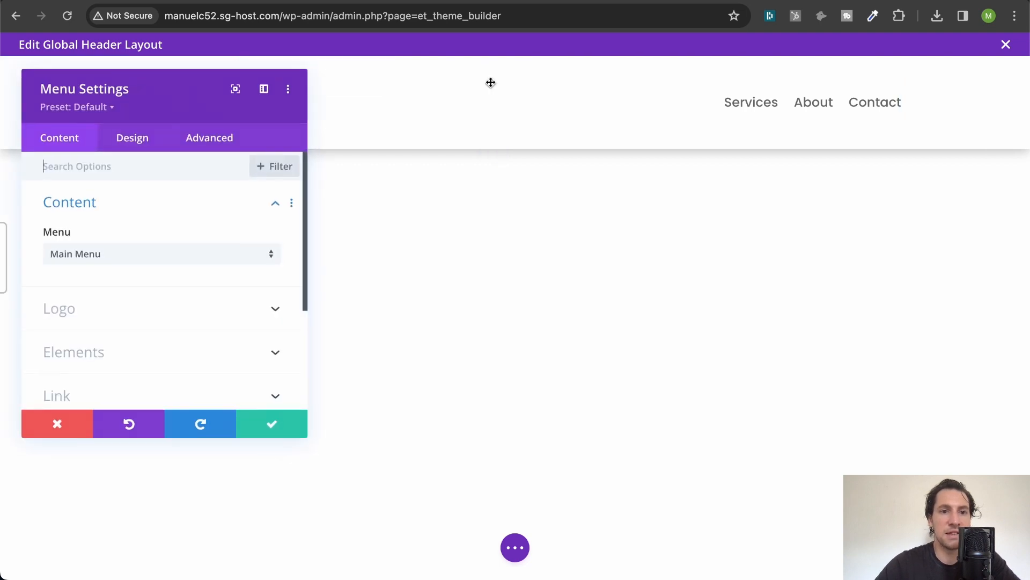
{"action": "left_click_drag", "start_coordinate": [169, 90], "coordinate": [228, 119]}
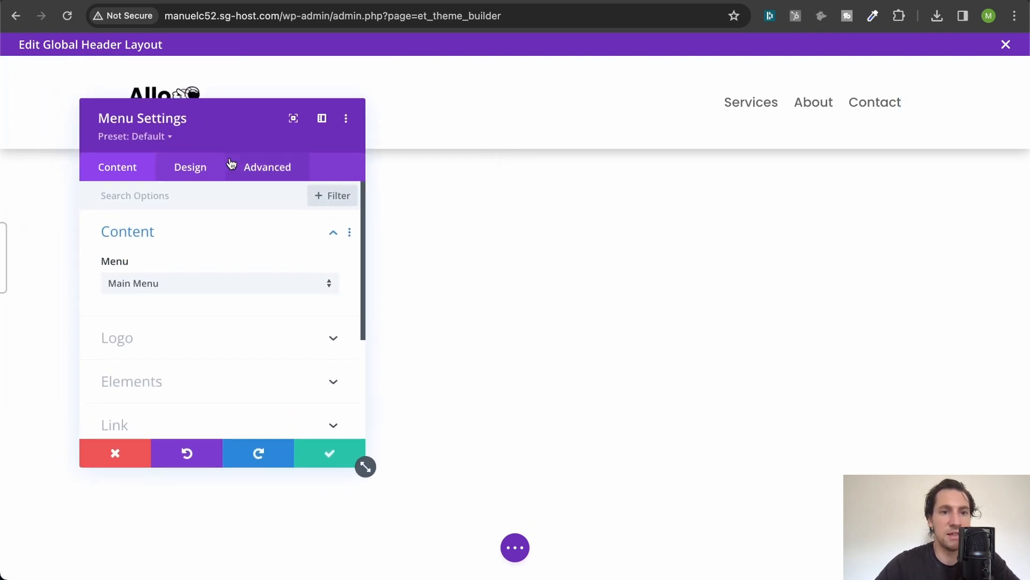
{"action": "left_click", "coordinate": [289, 162]}
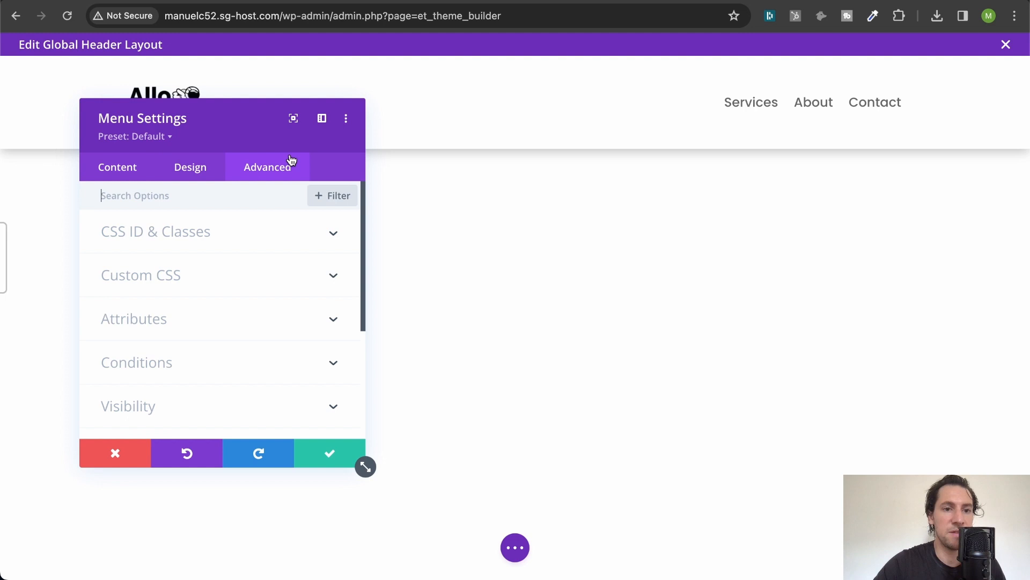
{"action": "left_click", "coordinate": [217, 268]}
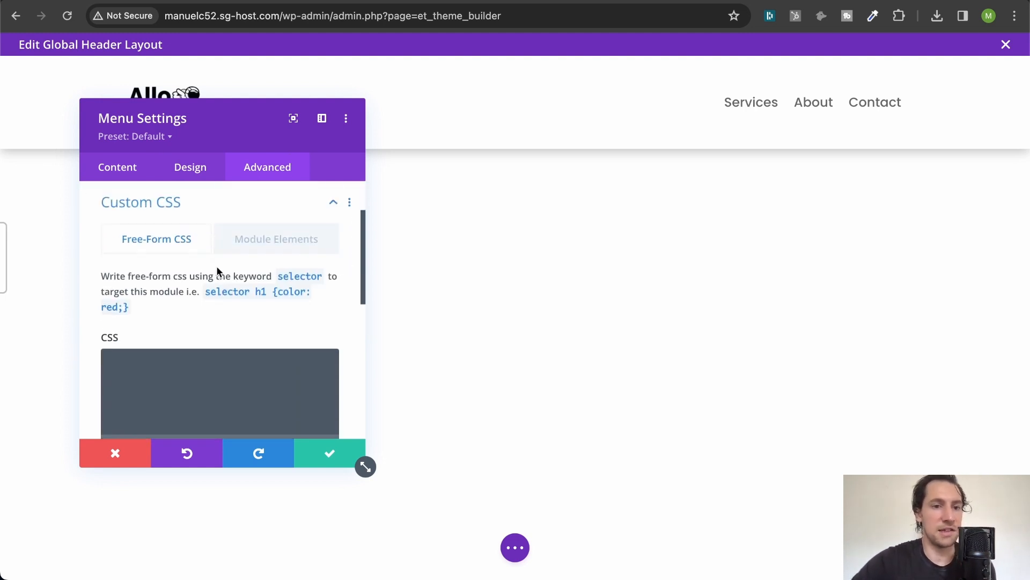
{"action": "scroll", "coordinate": [217, 270], "scroll_direction": "down", "scroll_amount": 3}
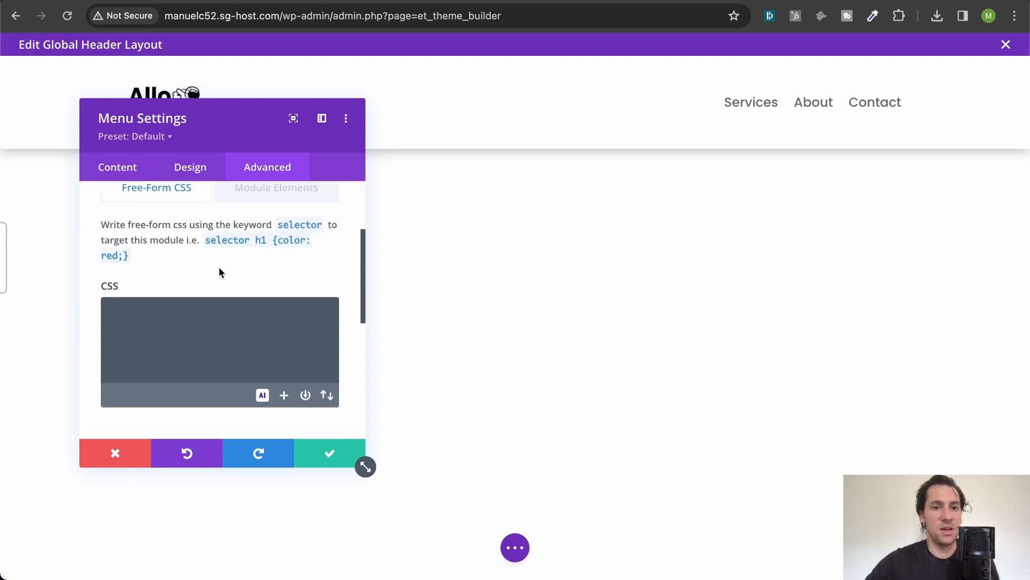
{"action": "left_click", "coordinate": [198, 307]}
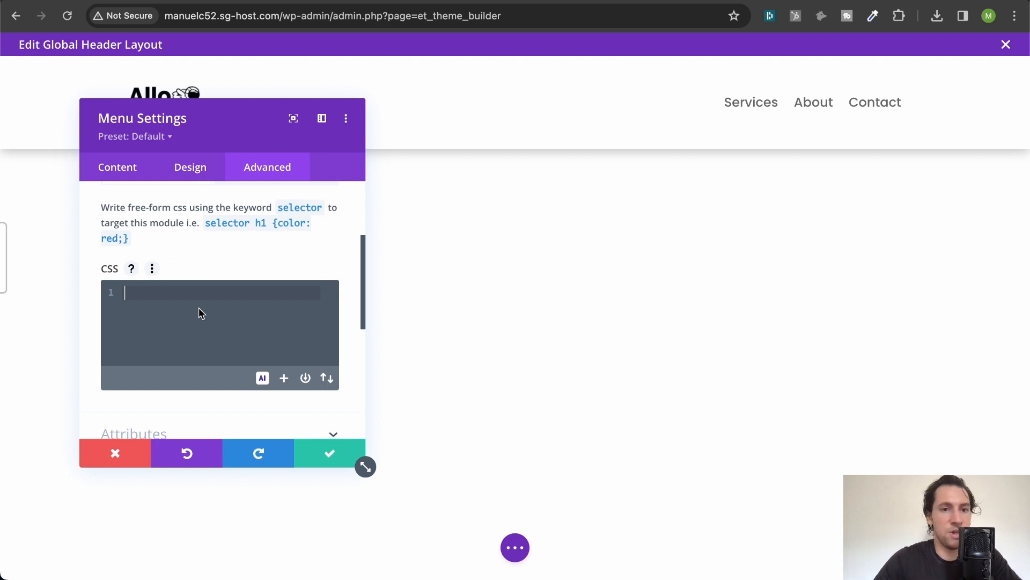
{"action": "left_click", "coordinate": [322, 118]}
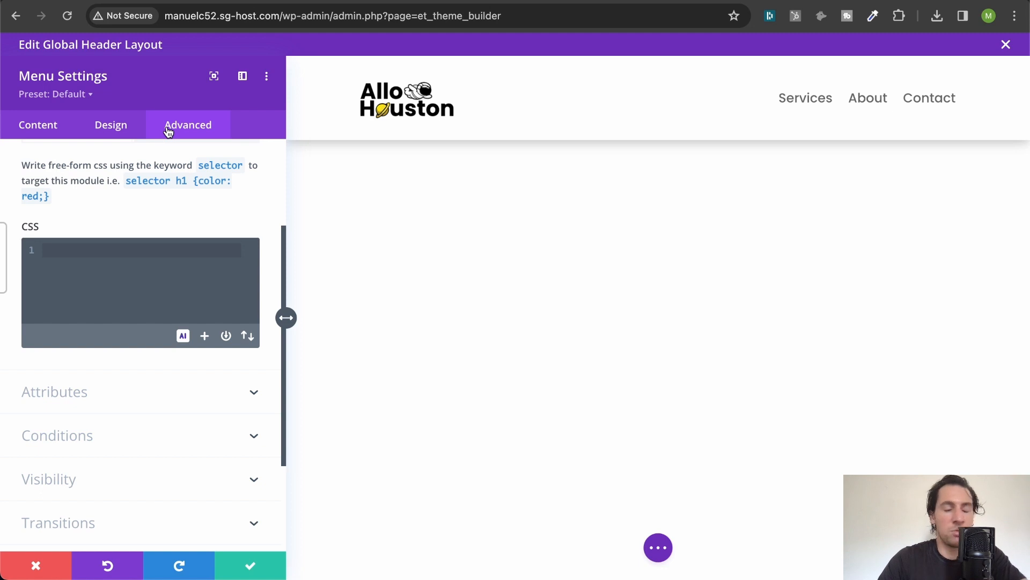
{"action": "left_click", "coordinate": [118, 270]}
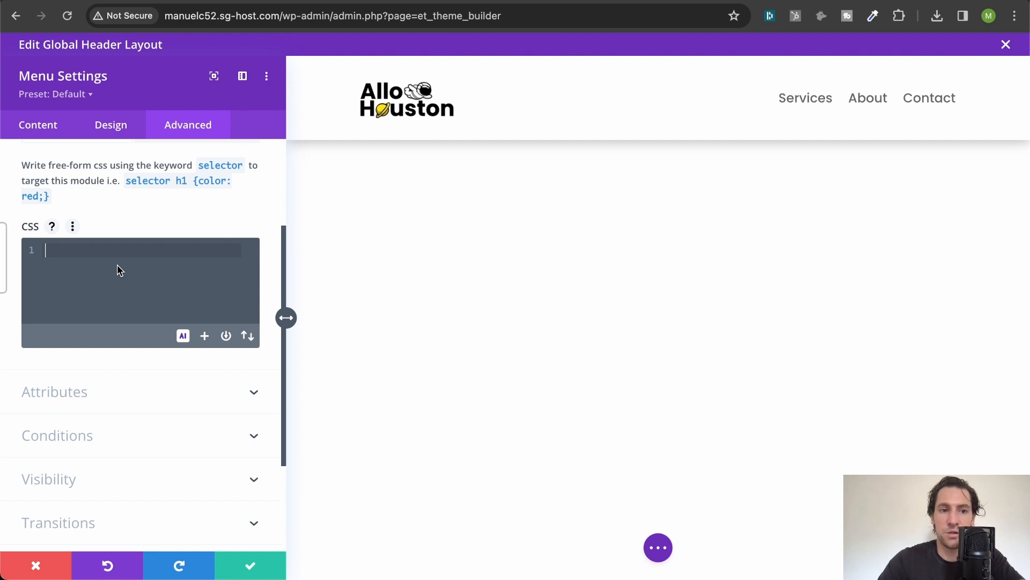
Write a CSS rule for selector .contact-button that sets background-color to red.
{"action": "type", "text": "selector"}
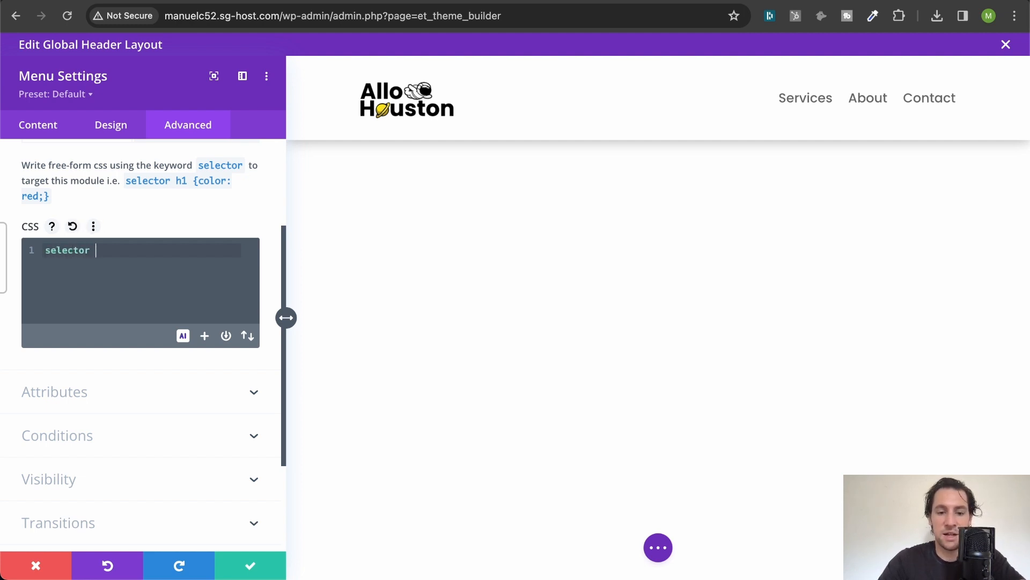
{"action": "type", "text": " .contact-button"}
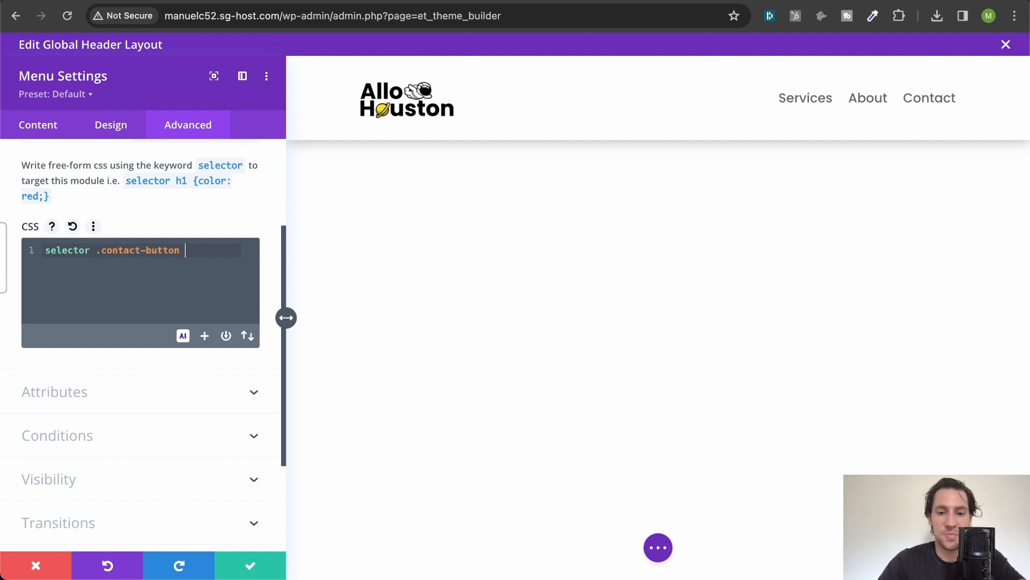
{"action": "type", "text": " {"}
{"action": "key", "text": "Return"}
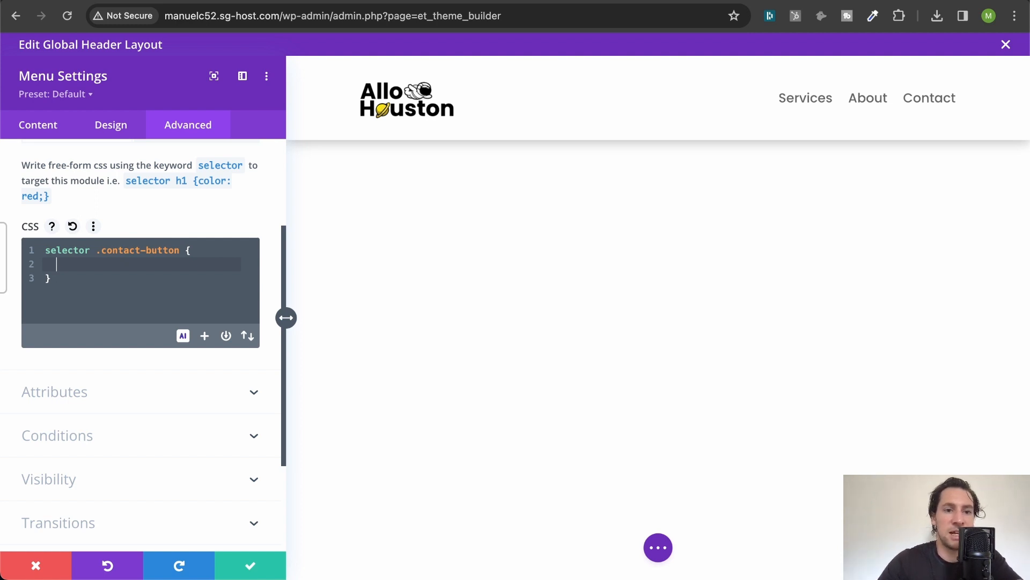
{"action": "type", "text": "back"}
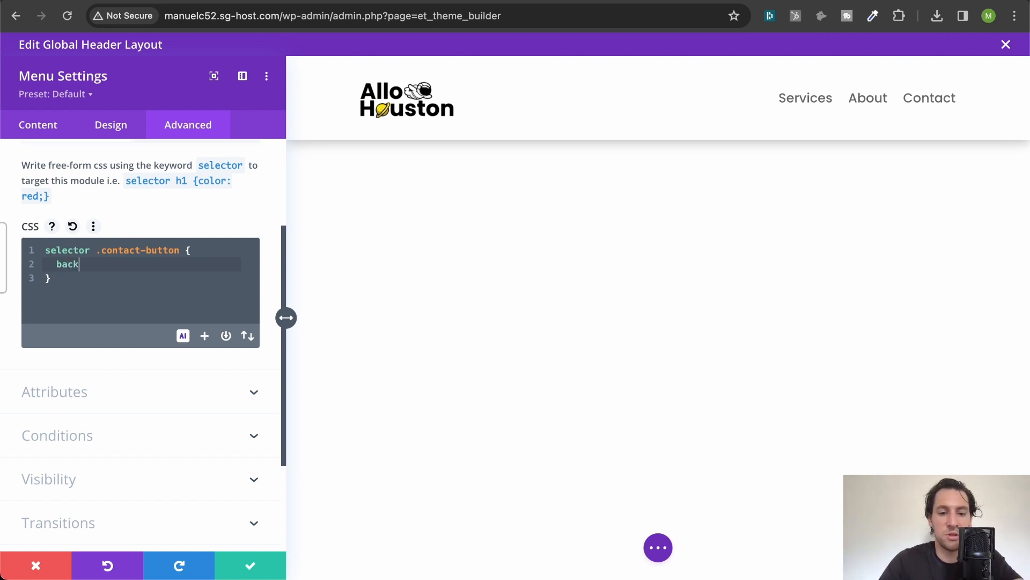
{"action": "type", "text": "ground-color: "}
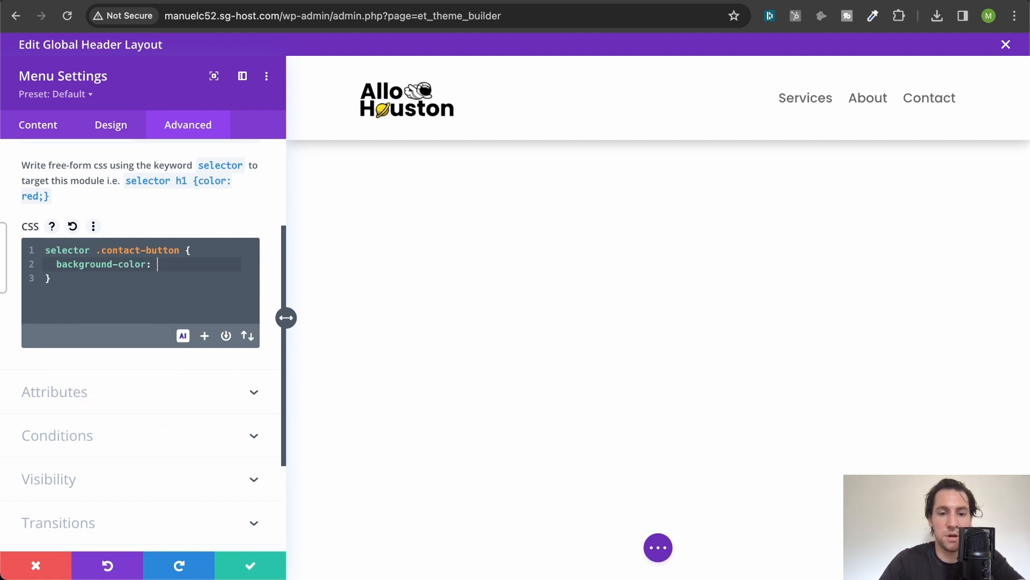
{"action": "type", "text": "red;"}
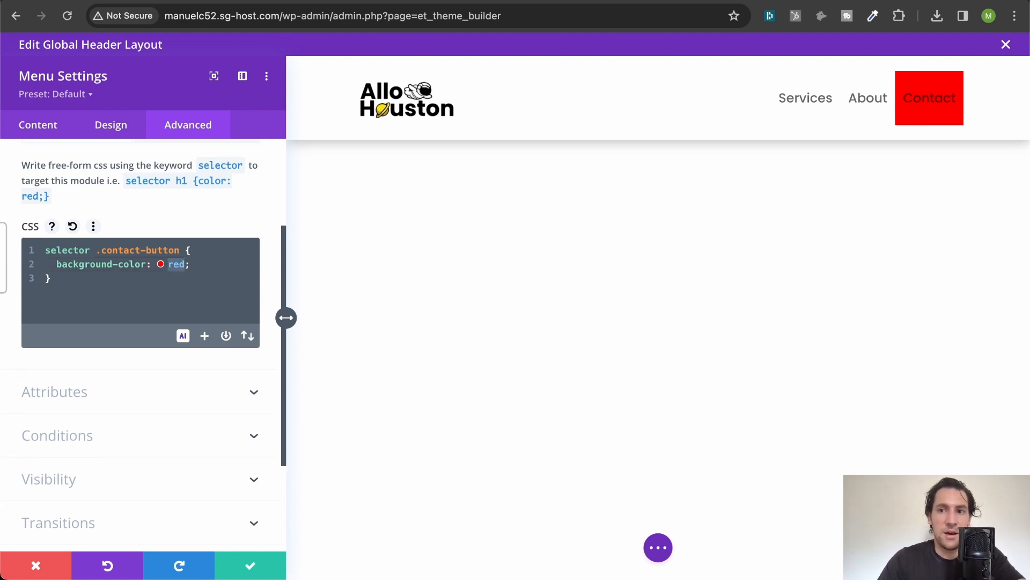
Try purple as the .contact-button rule's background color, and replace it with #FFE905.
{"action": "key", "text": "BackSpace"}
{"action": "type", "text": "purple"}
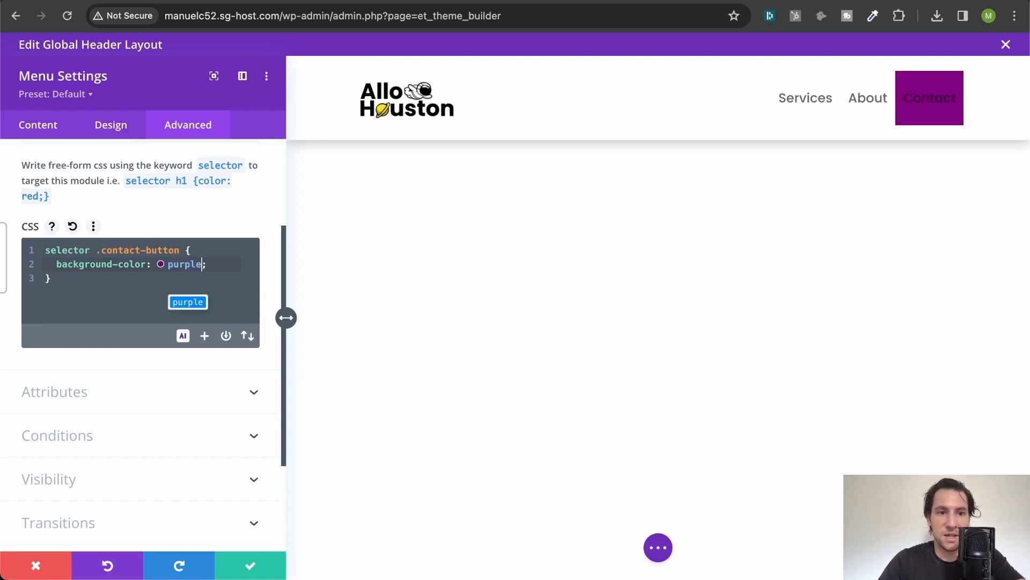
{"action": "key", "text": "BackSpace"}
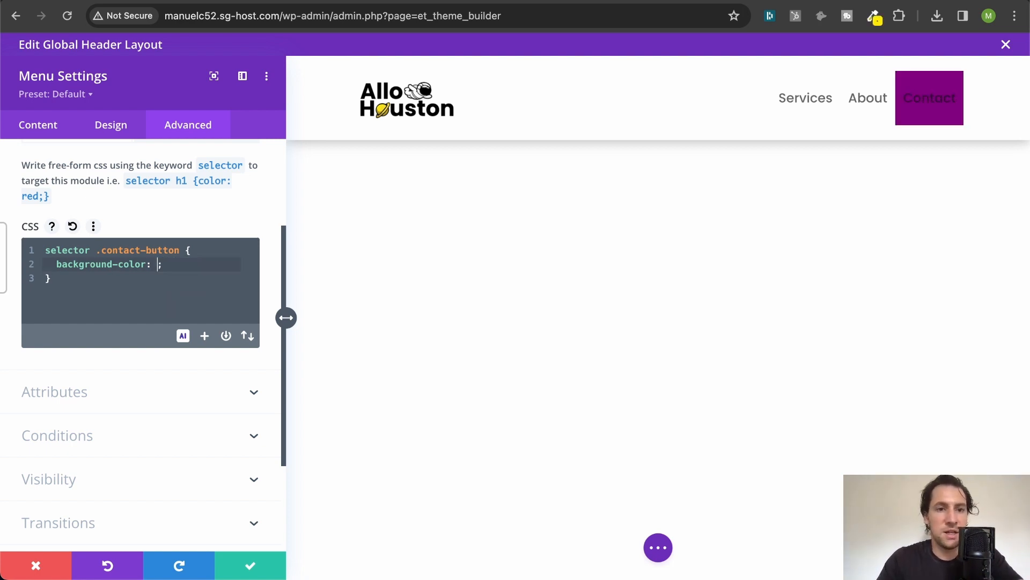
{"action": "type", "text": "#"}
{"action": "type", "text": "#FFE905"}
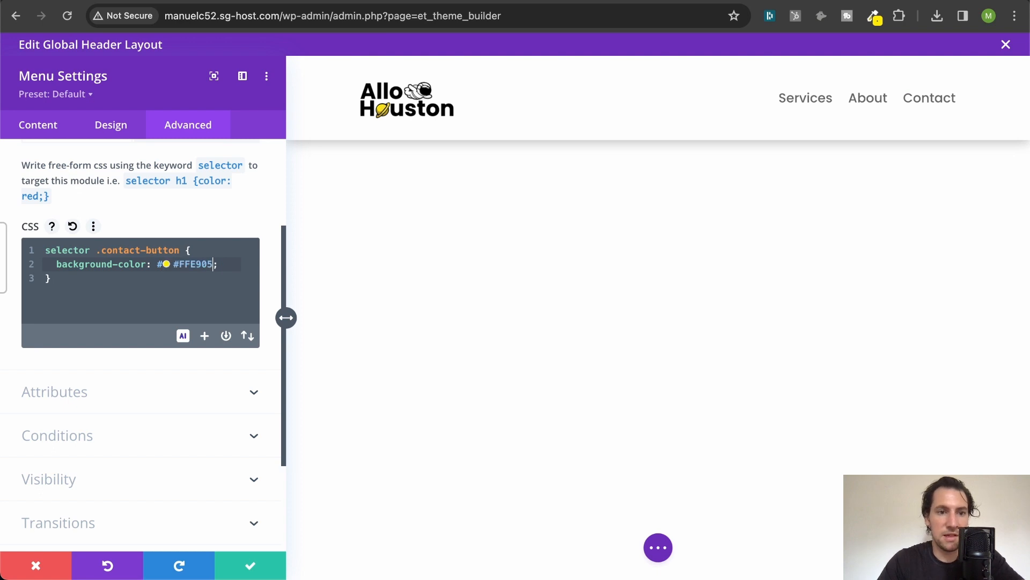
{"action": "left_click", "coordinate": [178, 264]}
{"action": "key", "text": "BackSpace"}
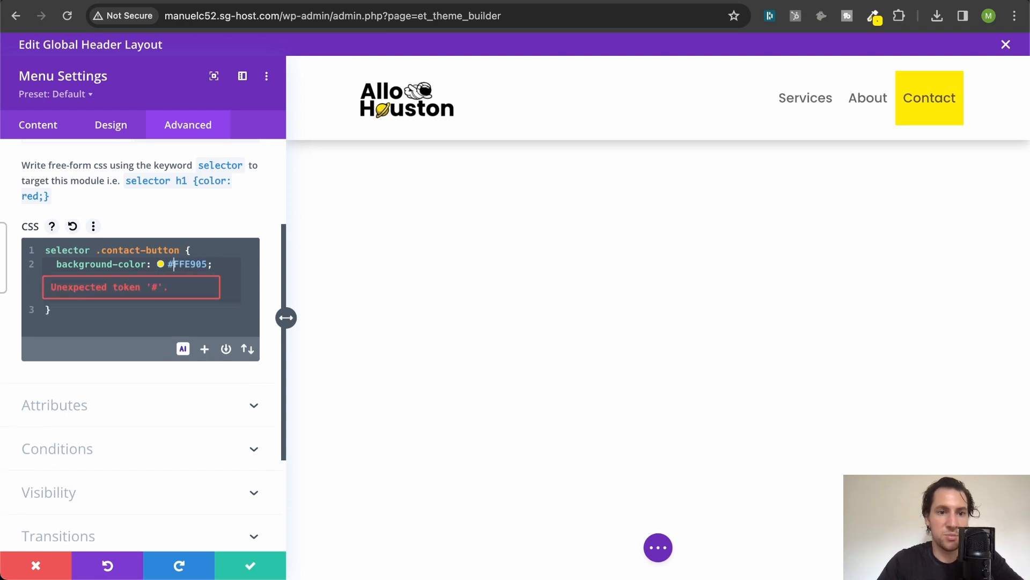
Add a border-radius of 8px to the .contact-button rule below the background color.
{"action": "left_click", "coordinate": [222, 266]}
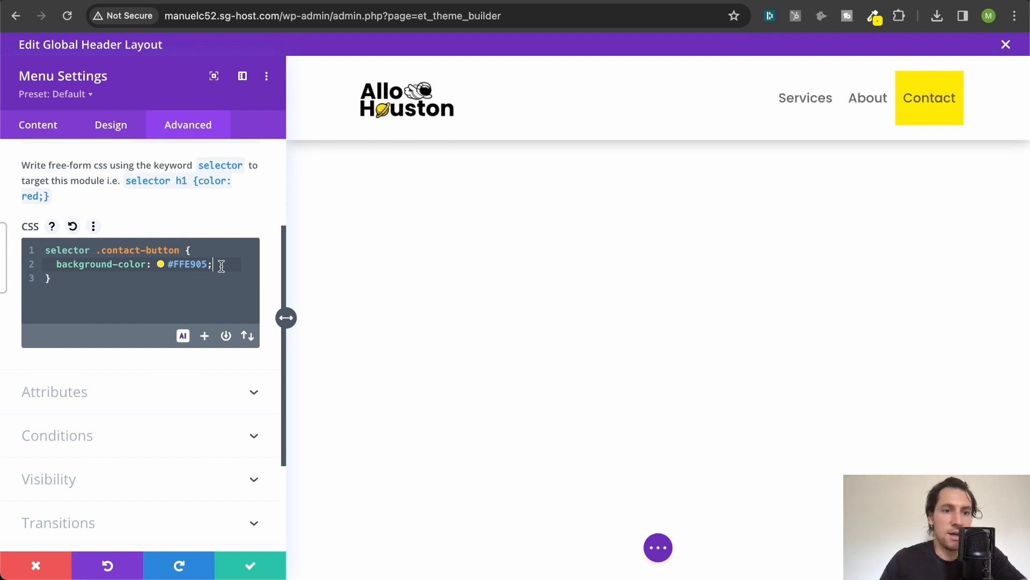
{"action": "key", "text": "Return"}
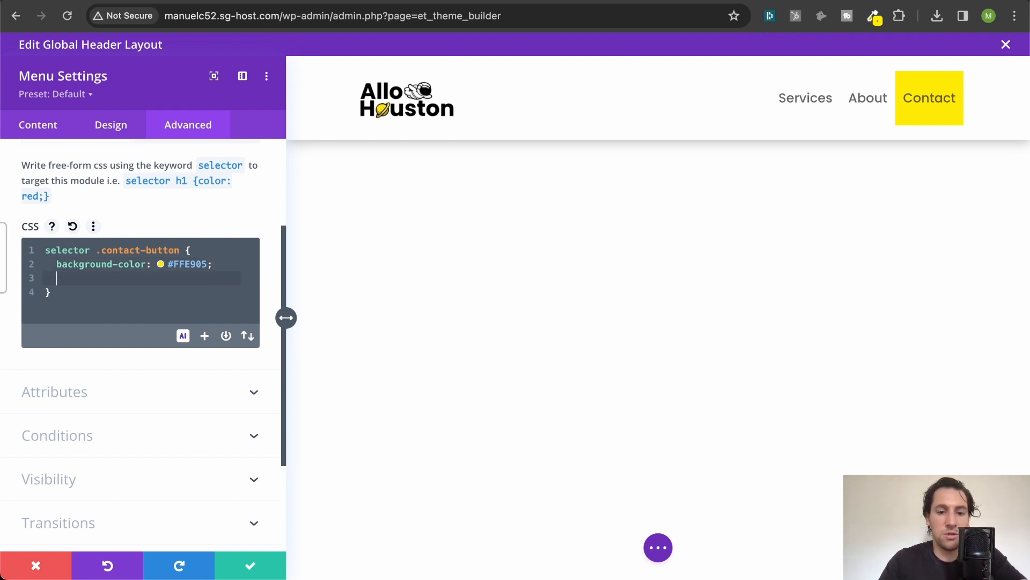
{"action": "type", "text": "border"}
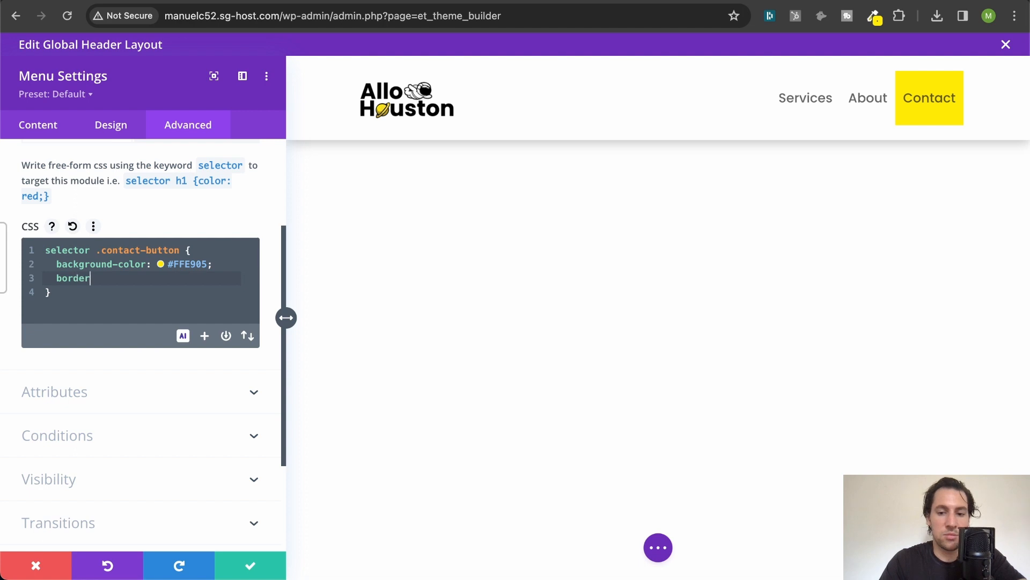
{"action": "type", "text": "-radius"}
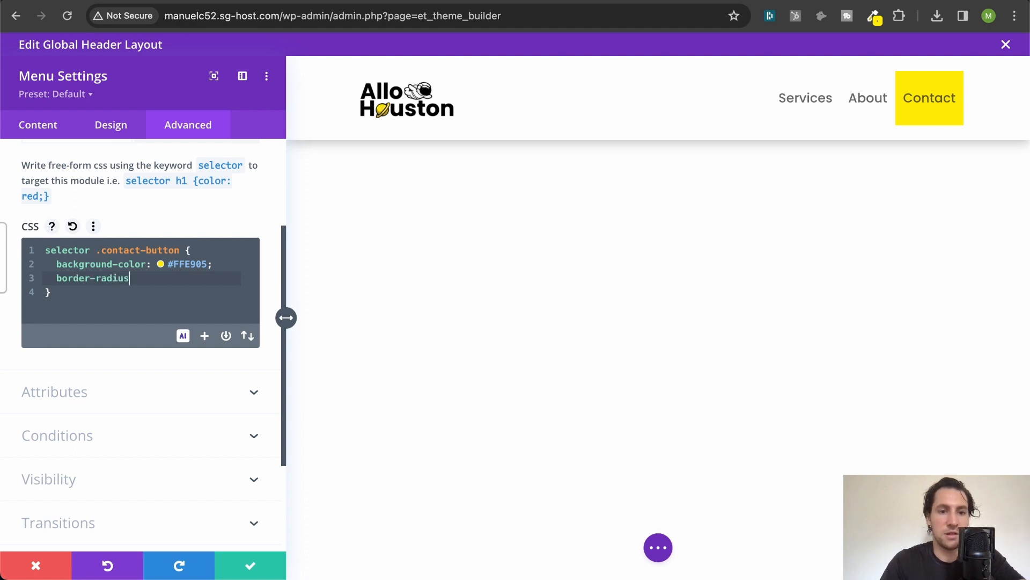
{"action": "type", "text": ": 8px"}
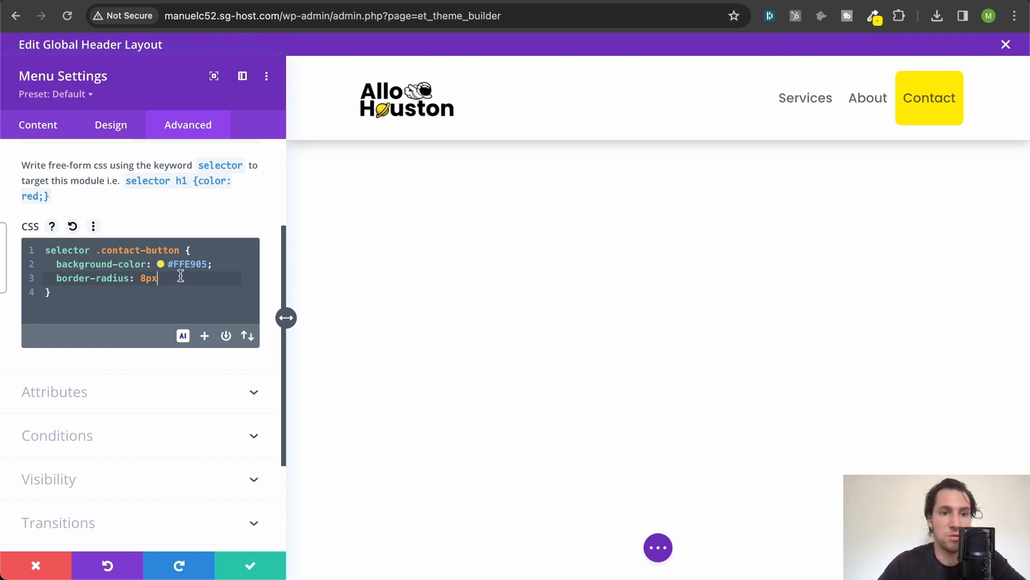
{"action": "type", "text": ";"}
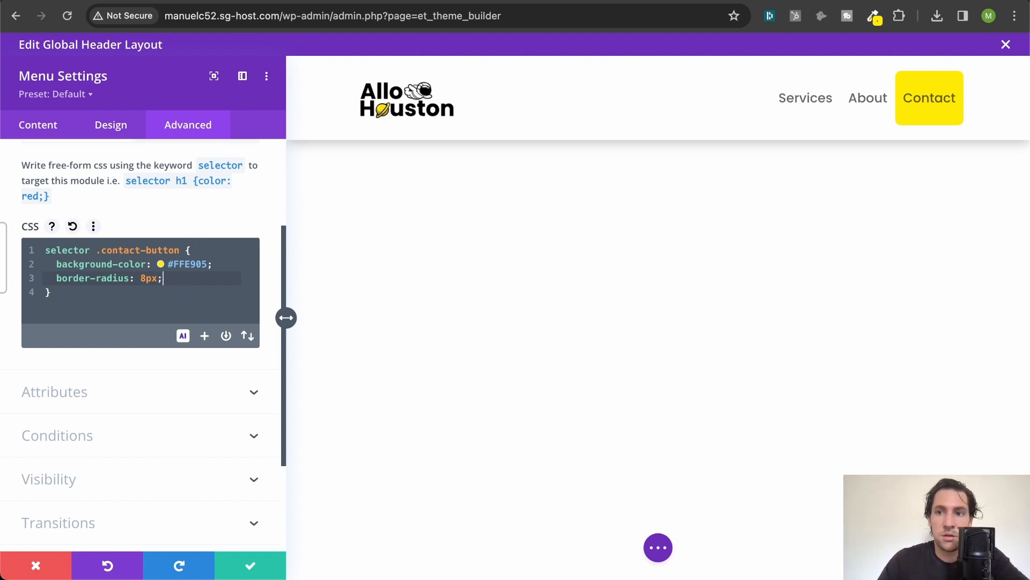
Add a left margin of 16px marked !important to the .contact-button rule.
{"action": "key", "text": "Return"}
{"action": "type", "text": "margin"}
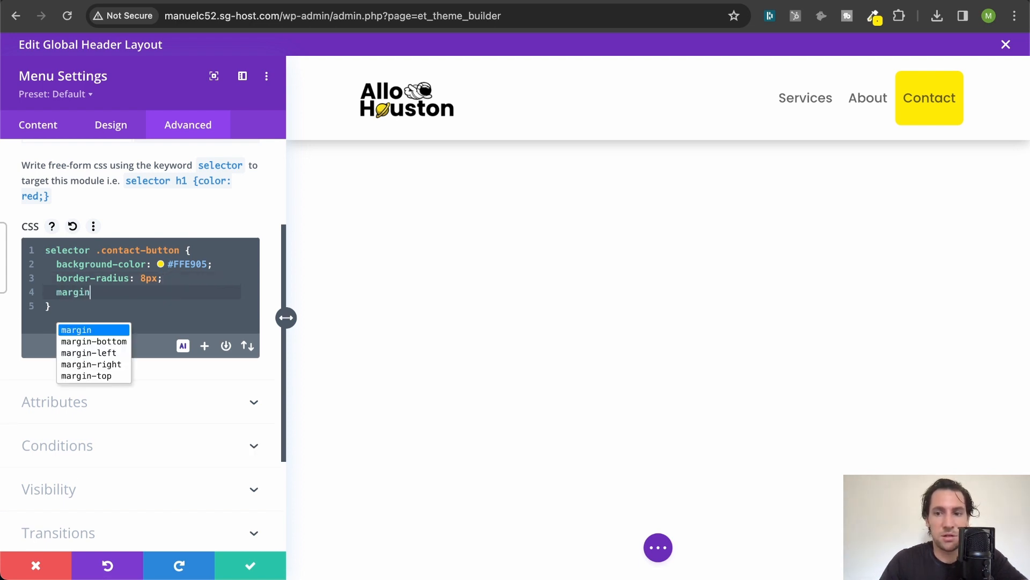
{"action": "type", "text": "-left"}
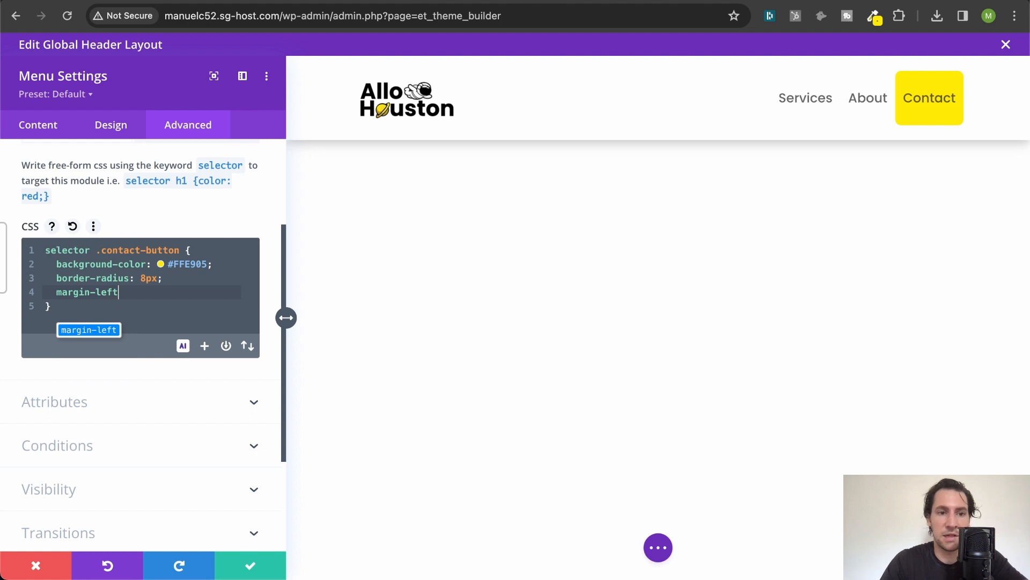
{"action": "type", "text": ":"}
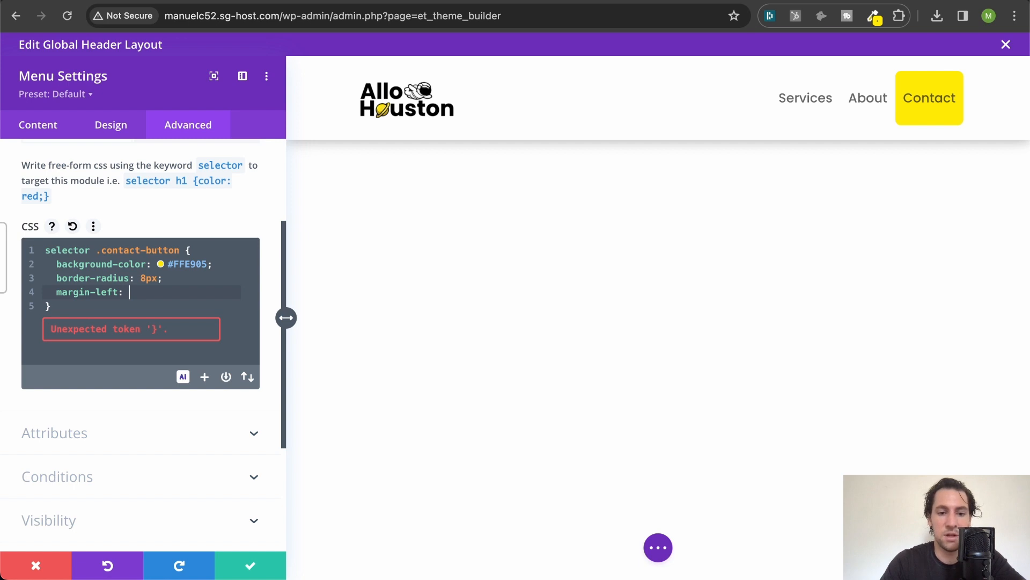
{"action": "type", "text": " 16px;"}
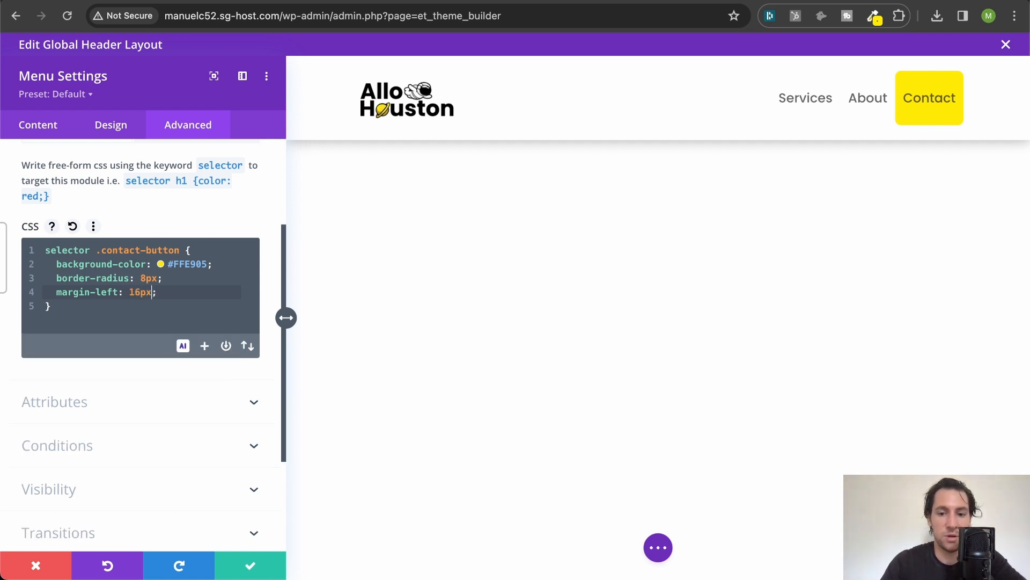
{"action": "type", "text": "!important"}
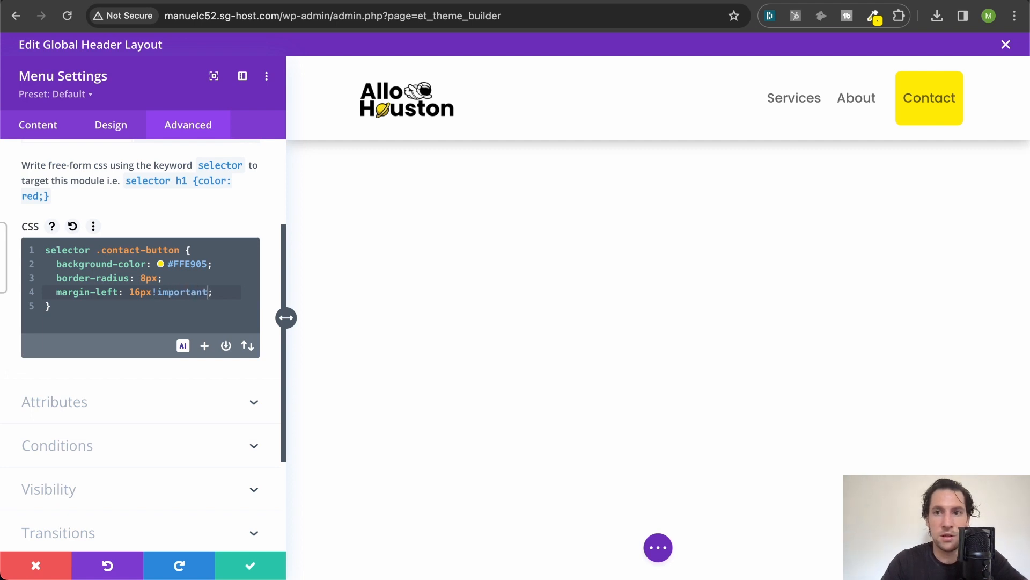
{"action": "left_click", "coordinate": [153, 292]}
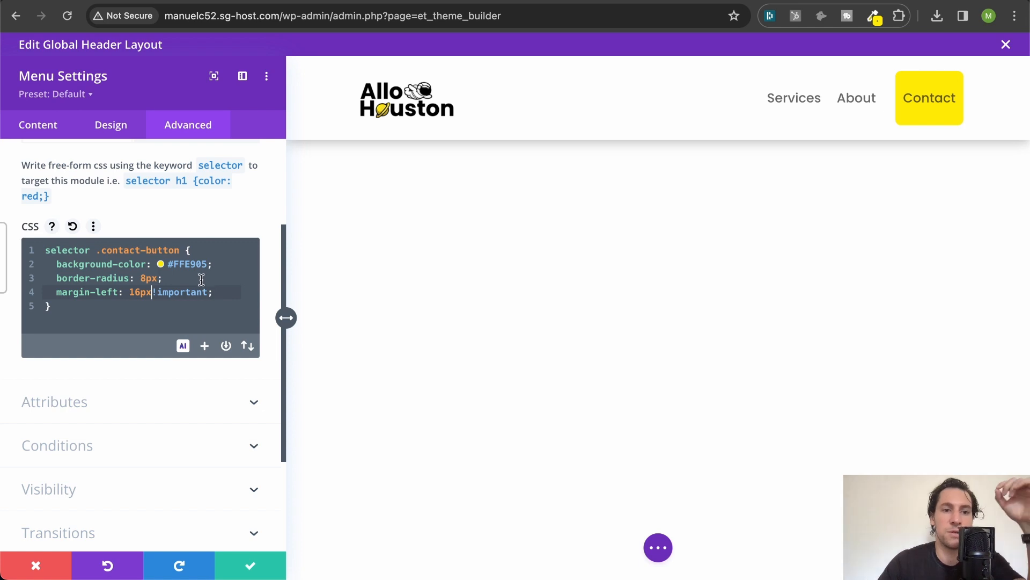
{"action": "double_click", "coordinate": [170, 292]}
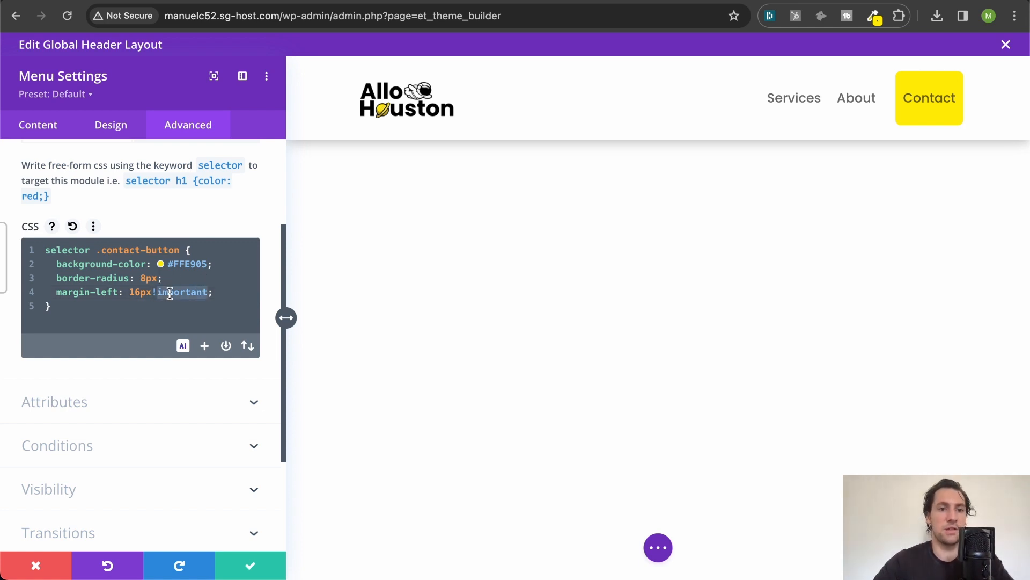
{"action": "left_click", "coordinate": [235, 281]}
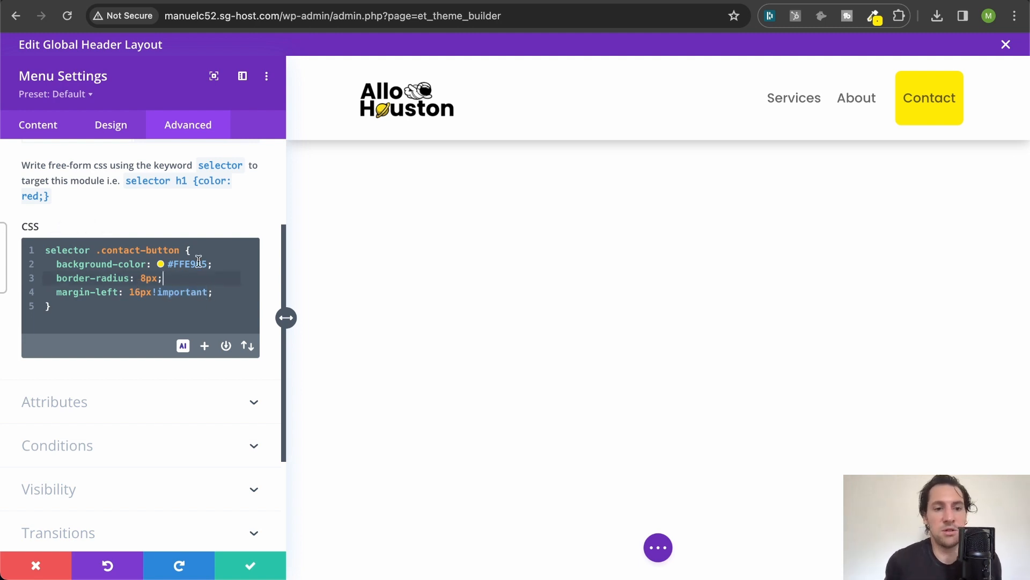
Add padding of 0 24px marked !important to the .contact-button rule.
{"action": "left_click", "coordinate": [226, 293]}
{"action": "key", "text": "Return"}
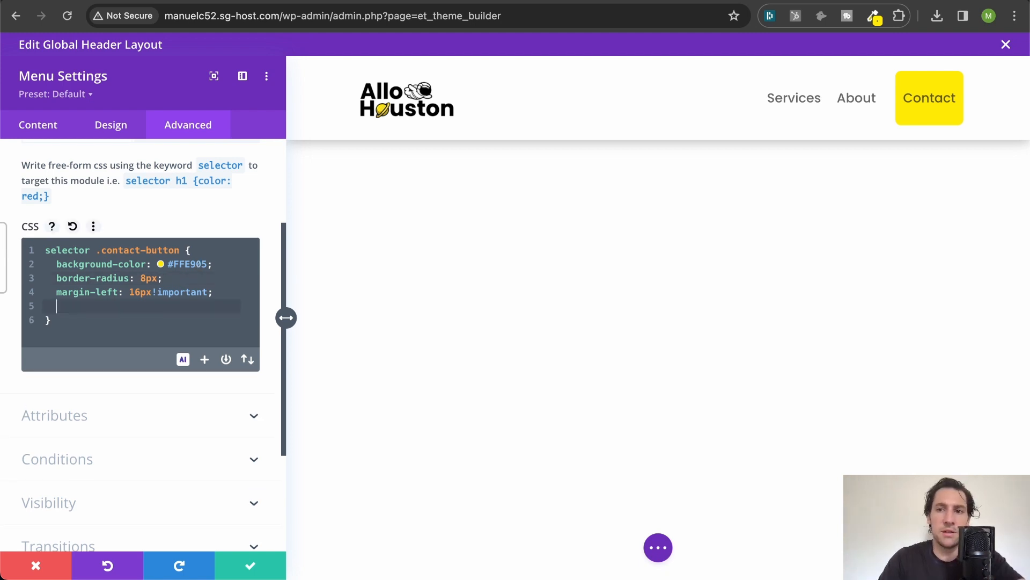
{"action": "type", "text": "paddin"}
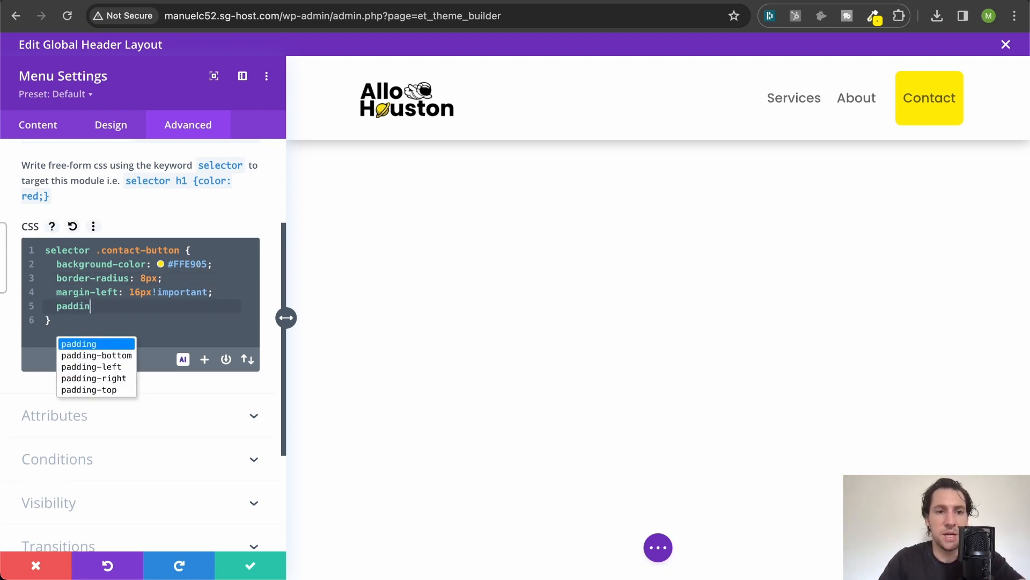
{"action": "key", "text": "Return"}
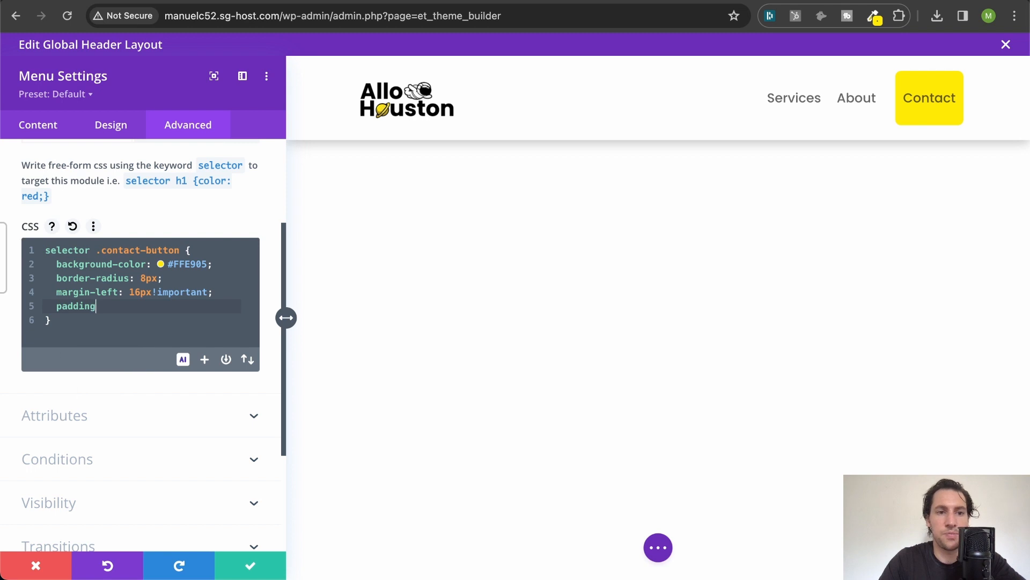
{"action": "type", "text": ": "}
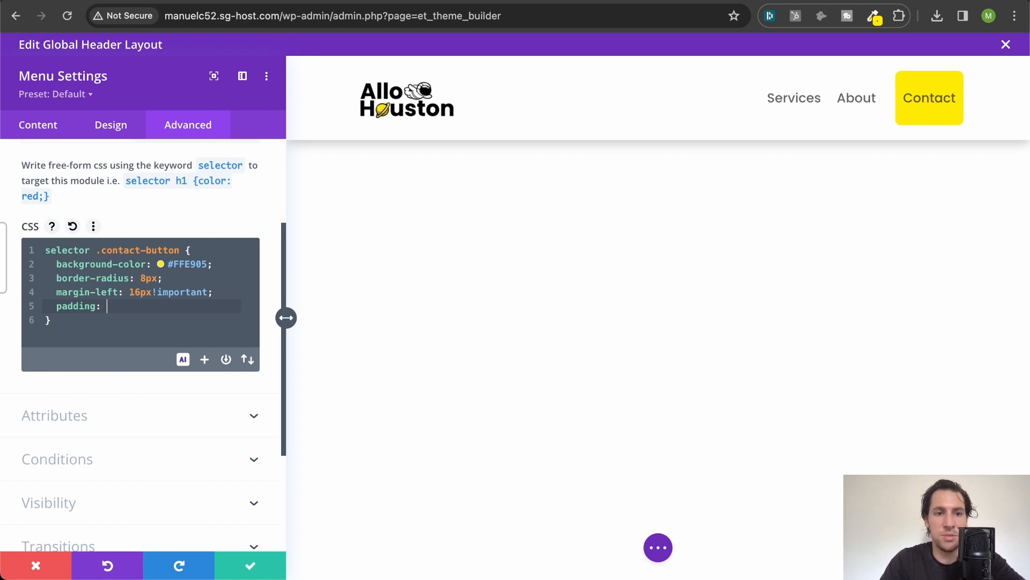
{"action": "type", "text": "0"}
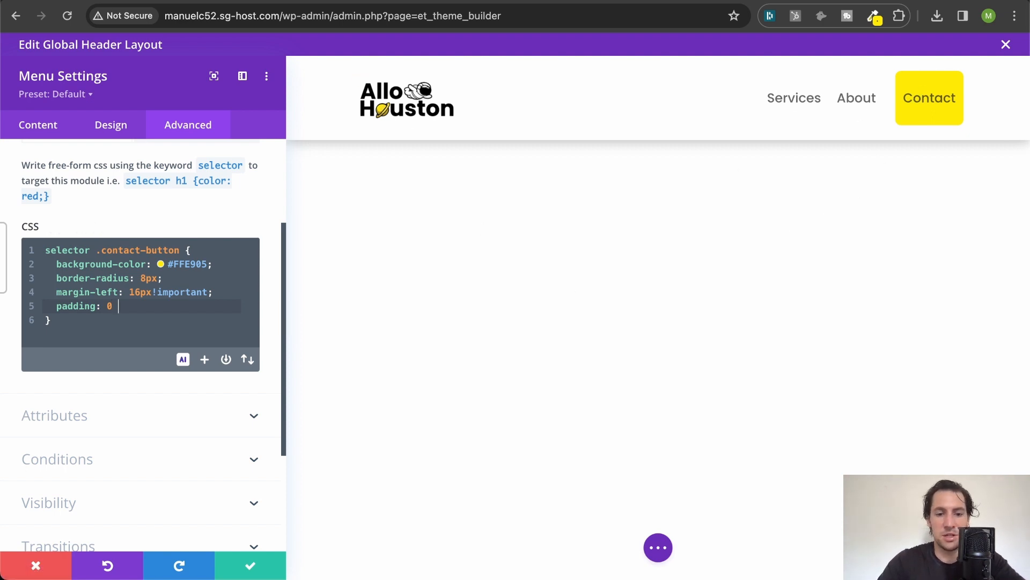
{"action": "type", "text": " 24"}
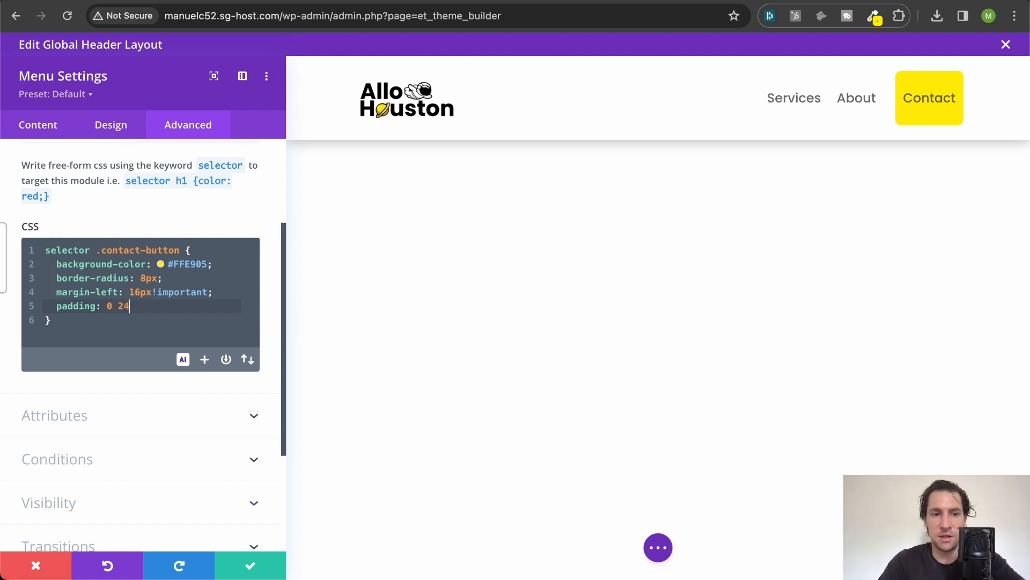
{"action": "type", "text": "px;"}
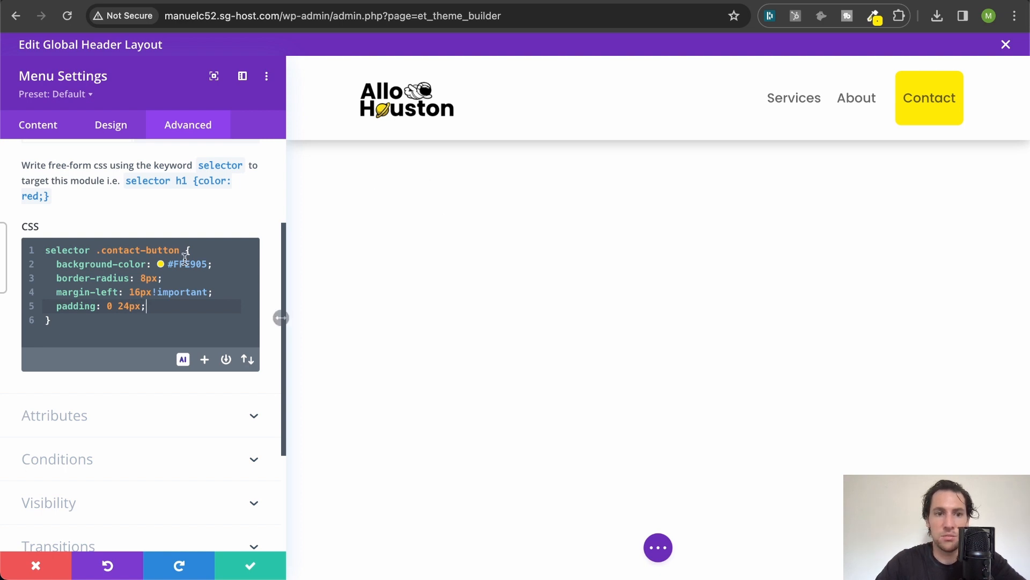
{"action": "key", "text": "Left"}
{"action": "type", "text": "!importan"}
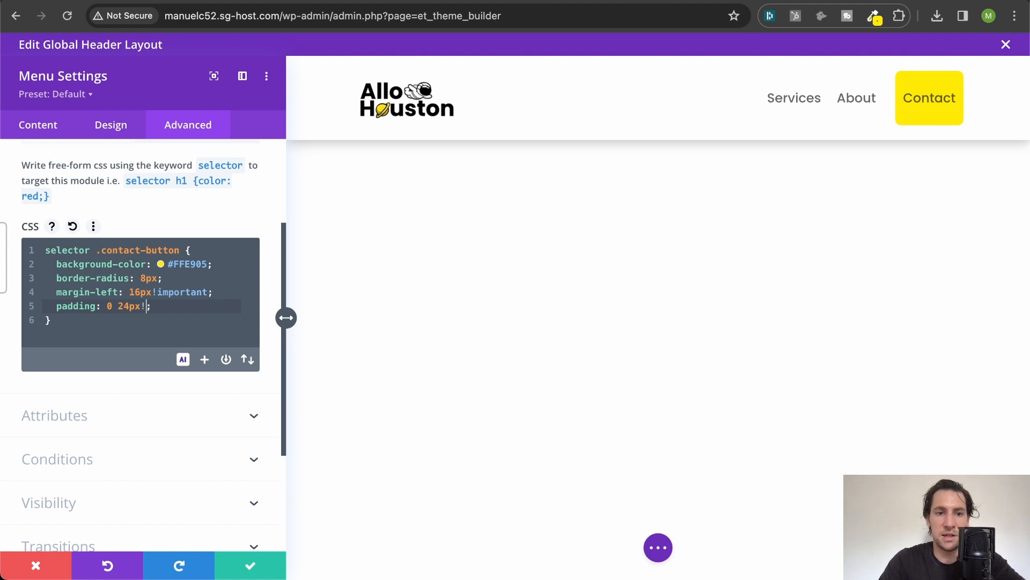
{"action": "type", "text": "t"}
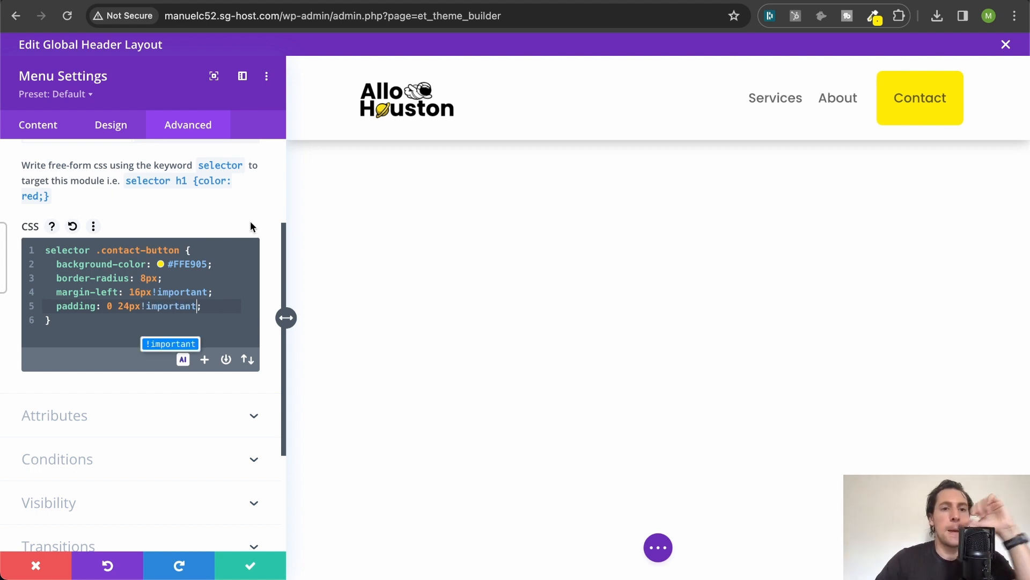
Add a text-transform declaration with the value uppercase to the .contact-button rule.
{"action": "key", "text": "Right"}
{"action": "key", "text": "Return"}
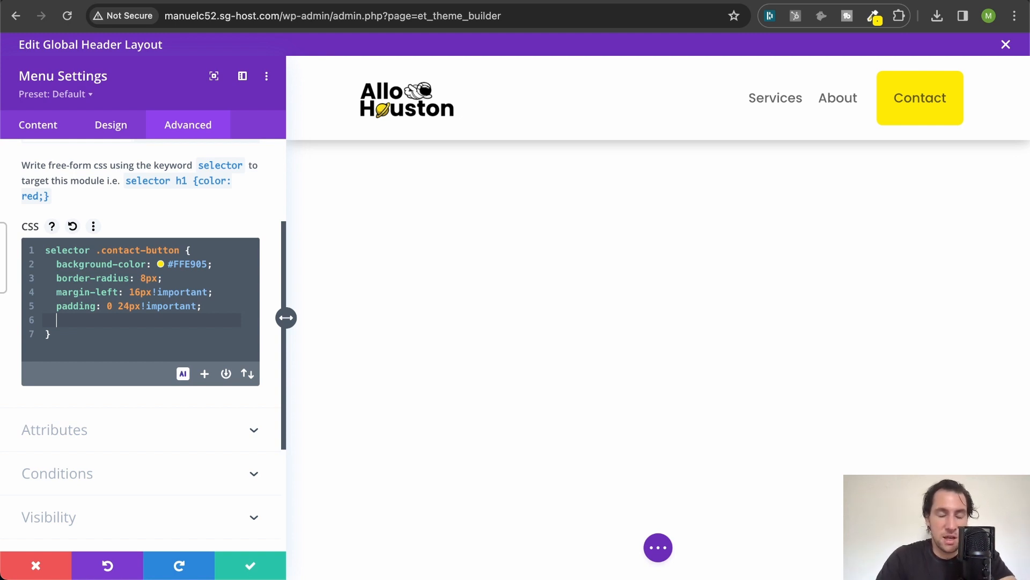
{"action": "type", "text": "tex"}
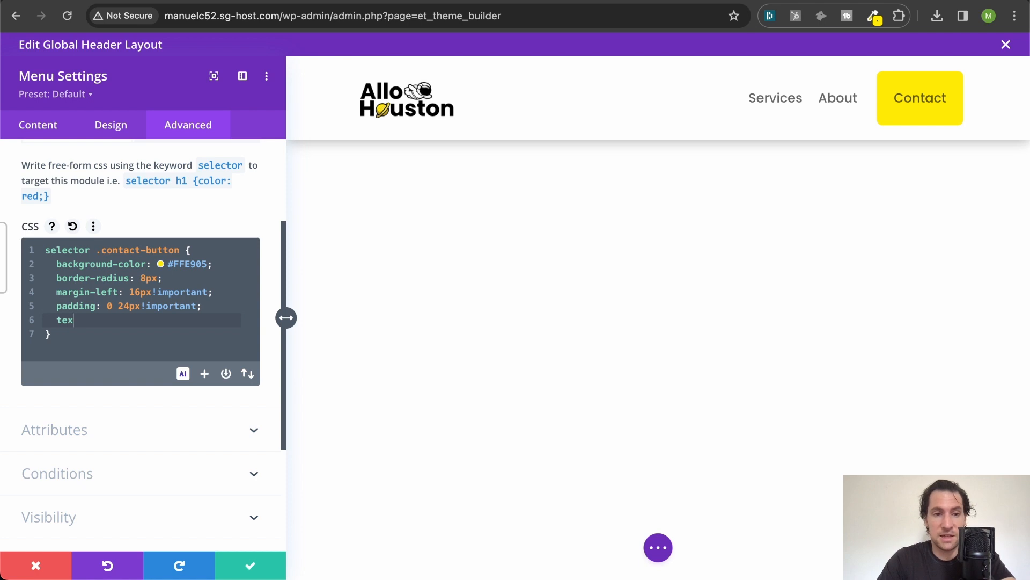
{"action": "type", "text": "t-t"}
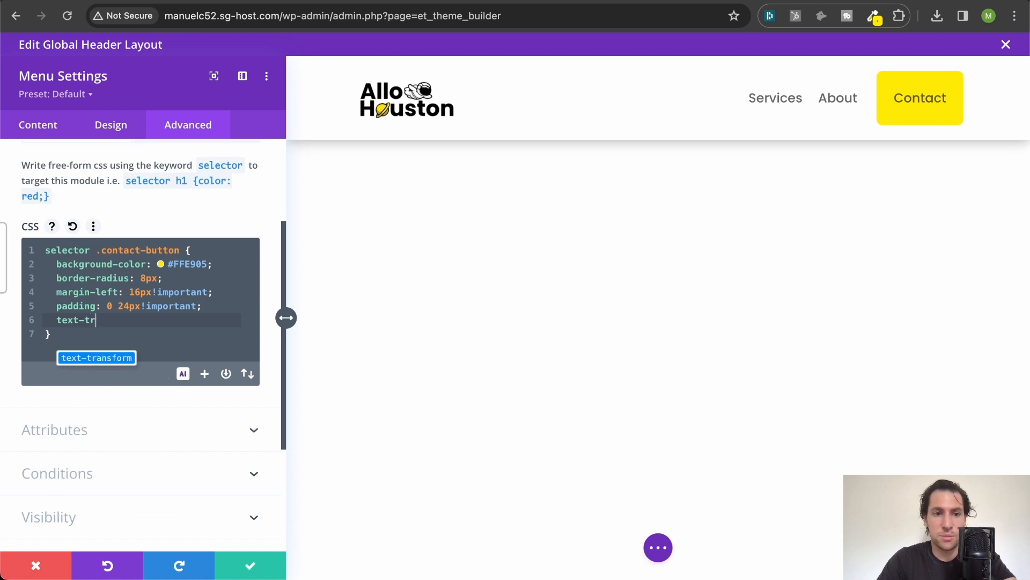
{"action": "key", "text": "Return"}
{"action": "type", "text": ": u"}
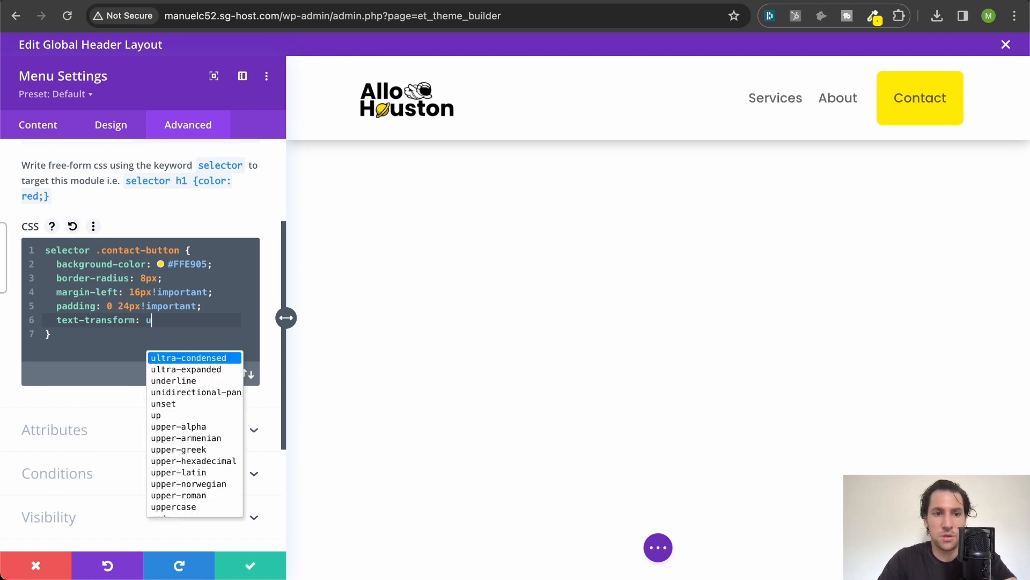
{"action": "type", "text": "p"}
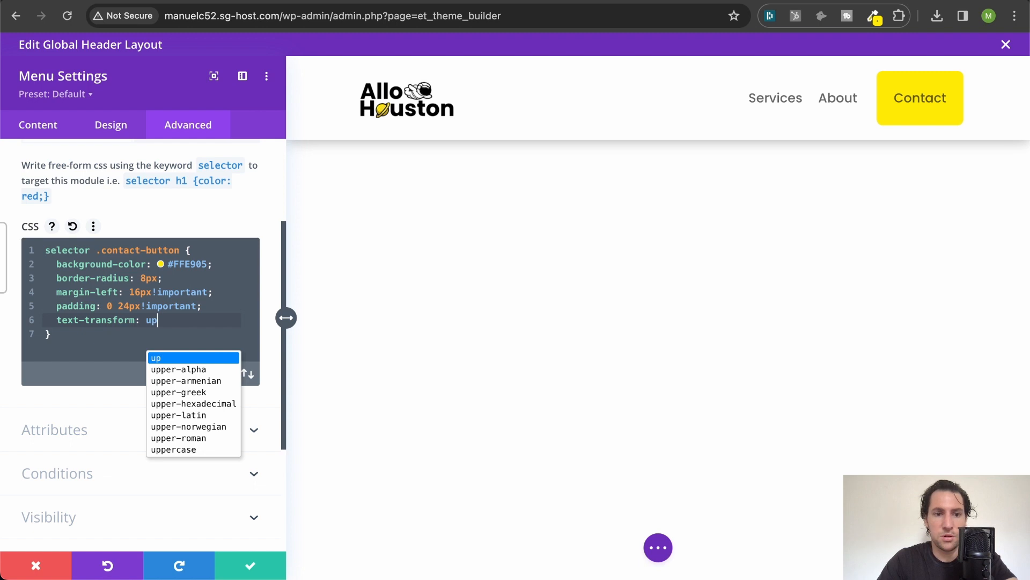
{"action": "key", "text": "Down"}
{"action": "key", "text": "Down"}
{"action": "key", "text": "Down"}
{"action": "key", "text": "Down"}
{"action": "key", "text": "Down"}
{"action": "key", "text": "Down"}
{"action": "key", "text": "Down"}
{"action": "key", "text": "Down"}
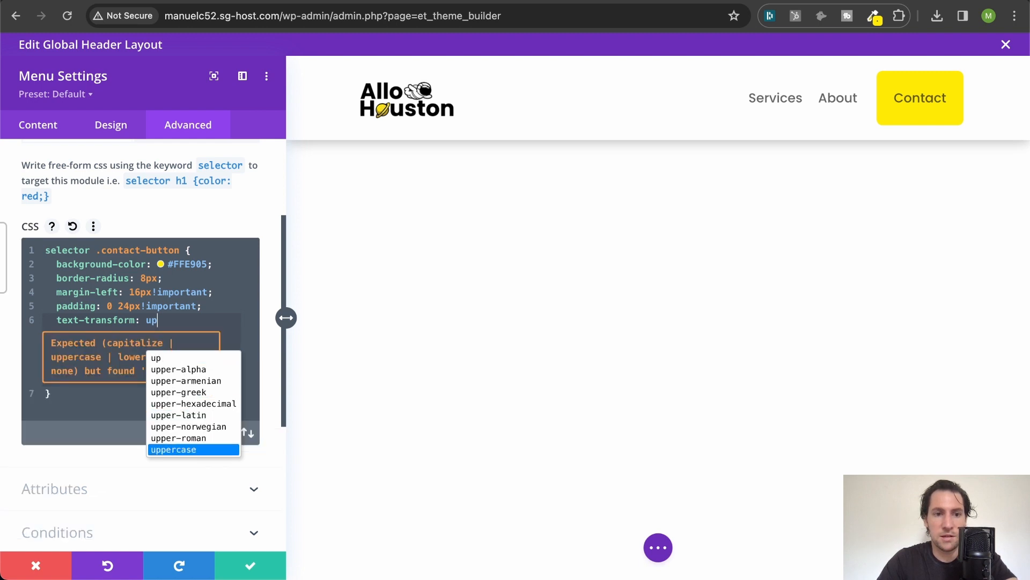
{"action": "key", "text": "Return"}
{"action": "type", "text": ";"}
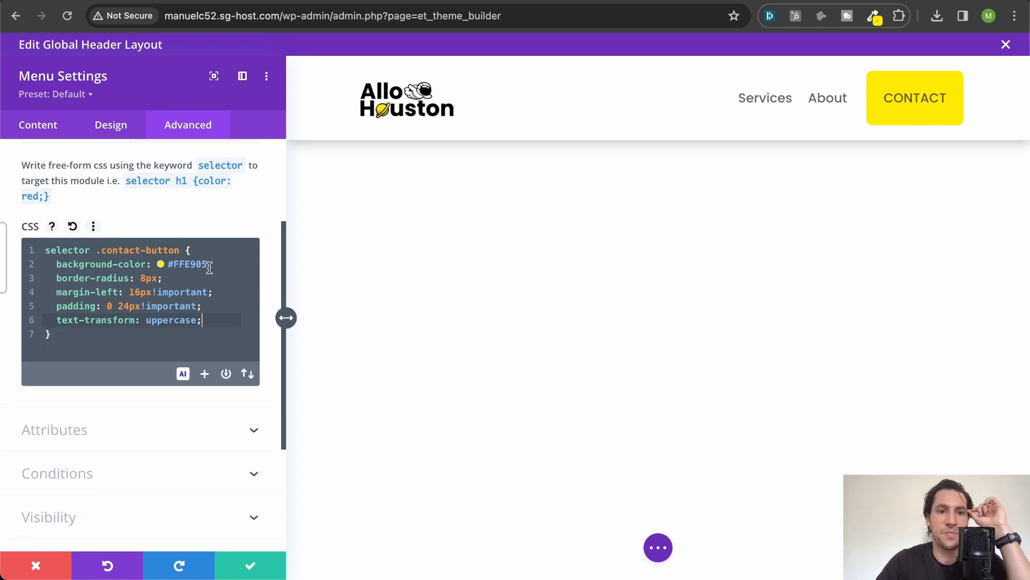
Try a border-radius of 50% in the .contact-button rule, and replace it with 50px.
{"action": "double_click", "coordinate": [142, 279]}
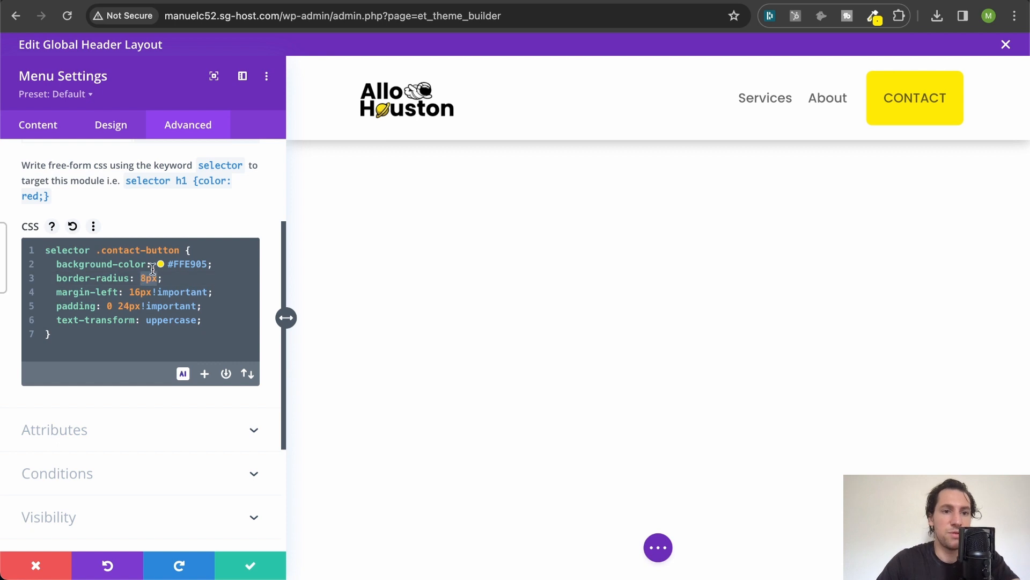
{"action": "type", "text": "50%"}
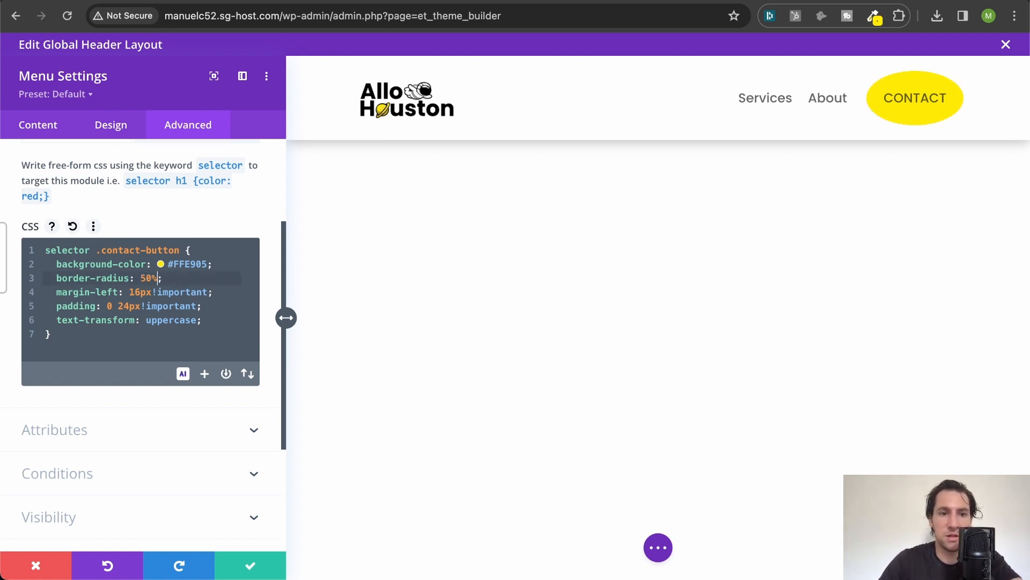
{"action": "key", "text": "BackSpace"}
{"action": "type", "text": "px"}
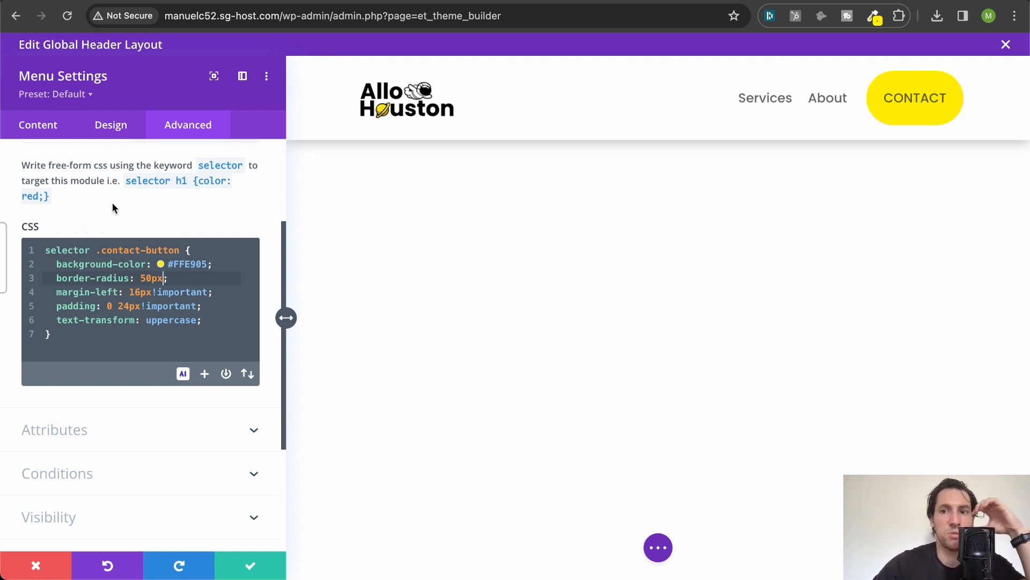
Set the Menu module's menu text font weight to Bold and save the module settings.
{"action": "left_click", "coordinate": [108, 126]}
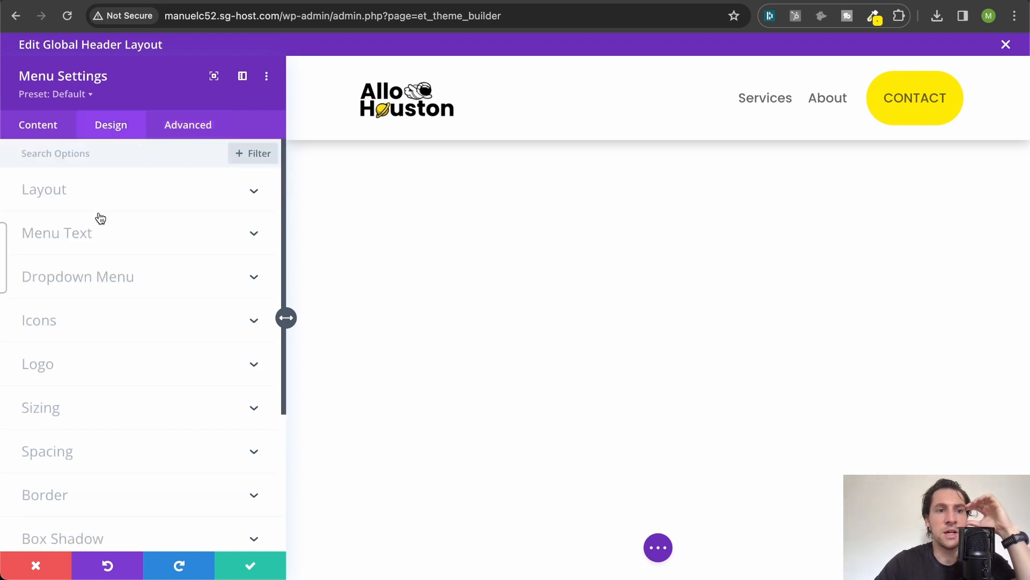
{"action": "left_click", "coordinate": [99, 237]}
{"action": "scroll", "coordinate": [177, 279], "scroll_direction": "down", "scroll_amount": 1}
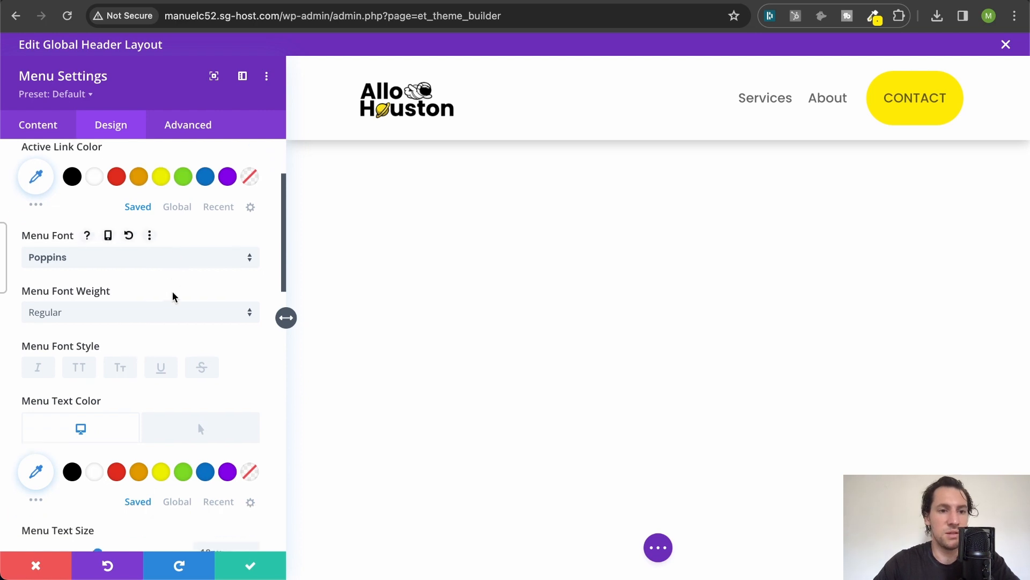
{"action": "left_click", "coordinate": [164, 311]}
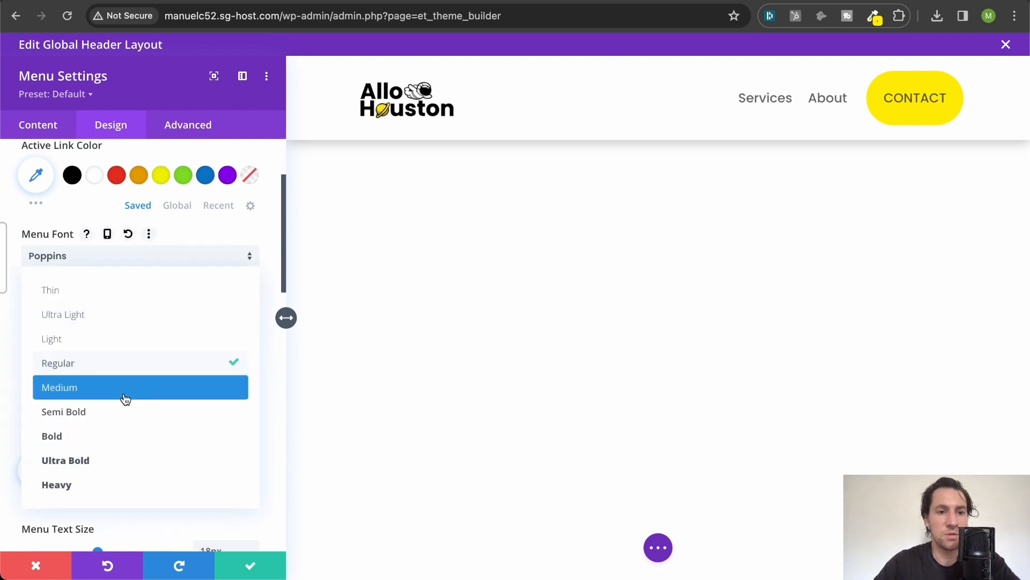
{"action": "left_click", "coordinate": [116, 440]}
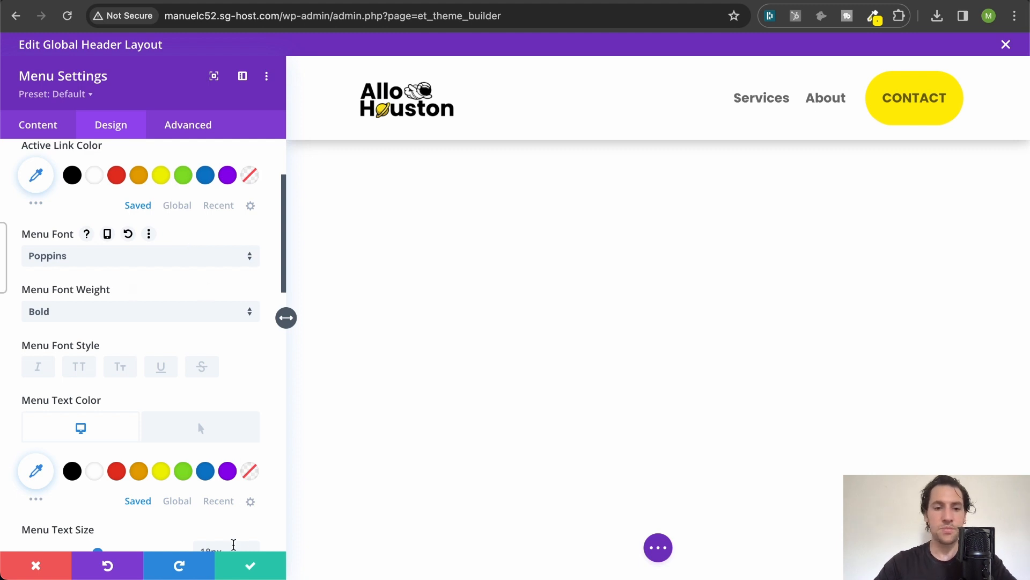
{"action": "left_click", "coordinate": [251, 564]}
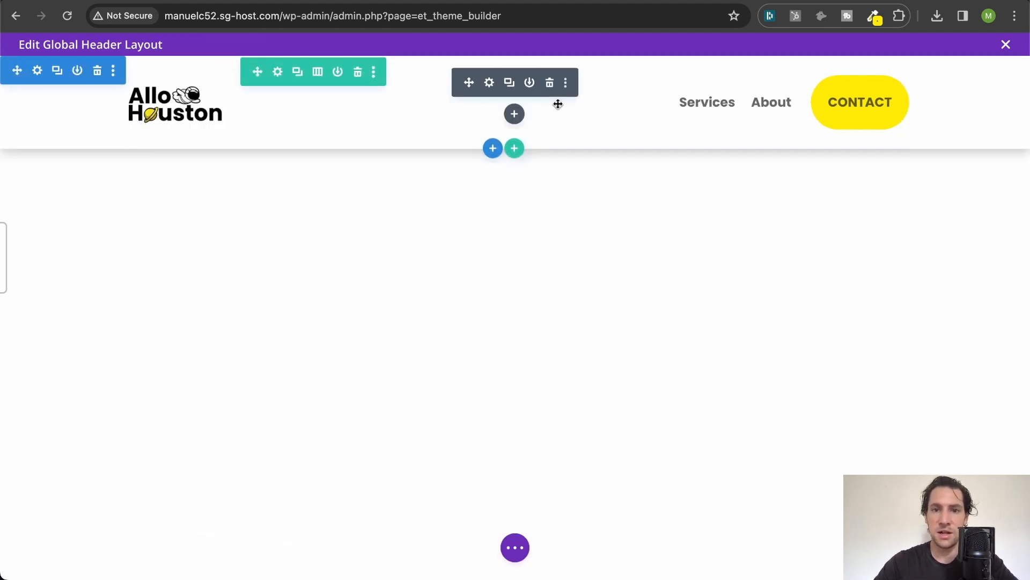